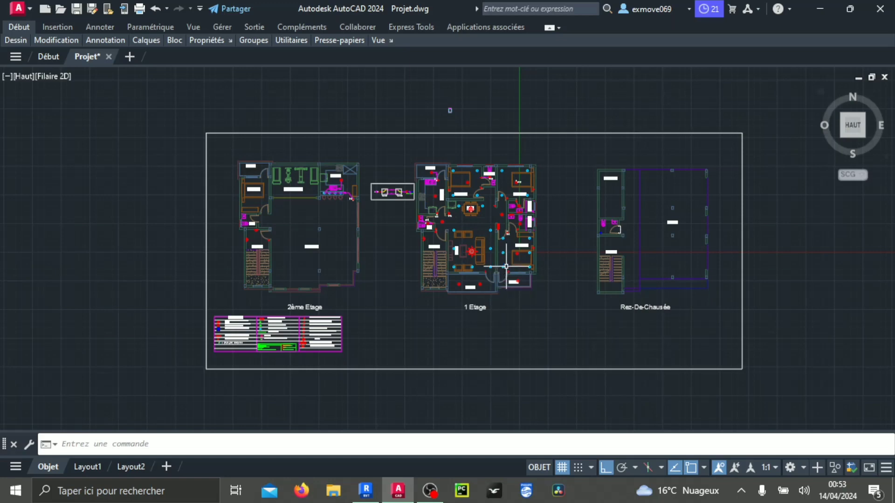
Examine the 1 Etage plan's kitchen lighting points and switches alongside the two-way switch diagram
mouse_move(515, 265)
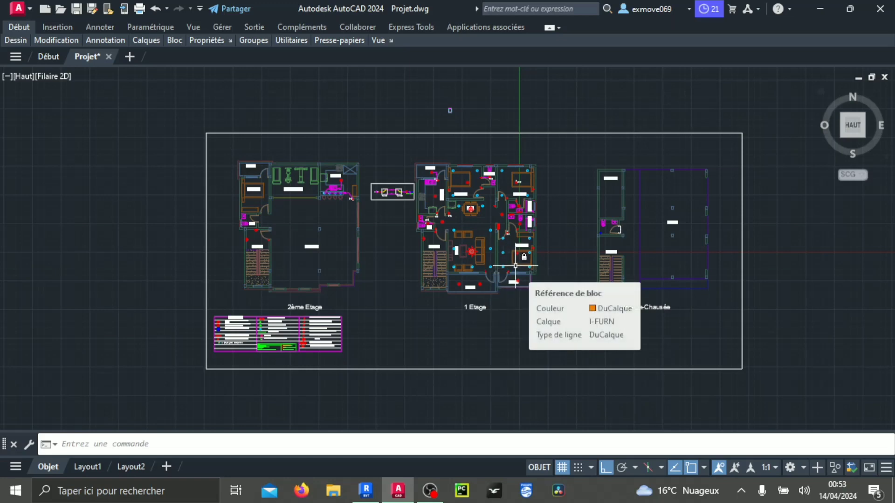
scroll(504, 213, up, 3)
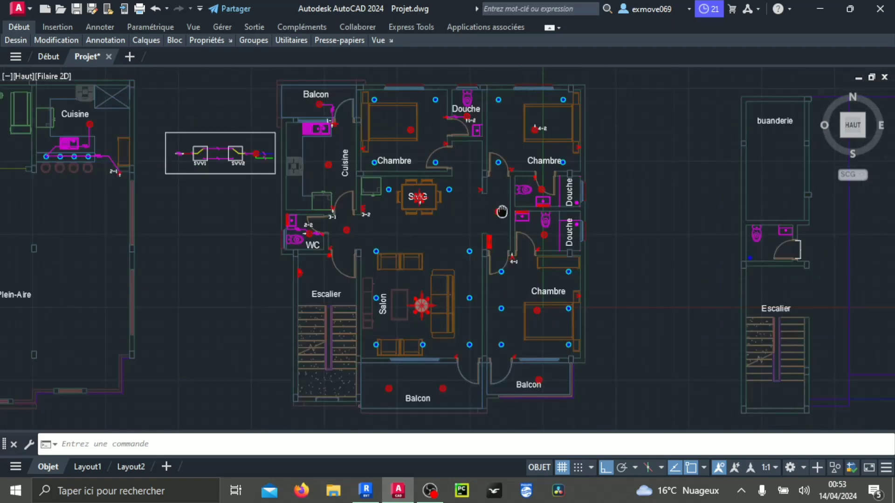
middle_drag(501, 212, 515, 270)
middle_drag(475, 299, 485, 267)
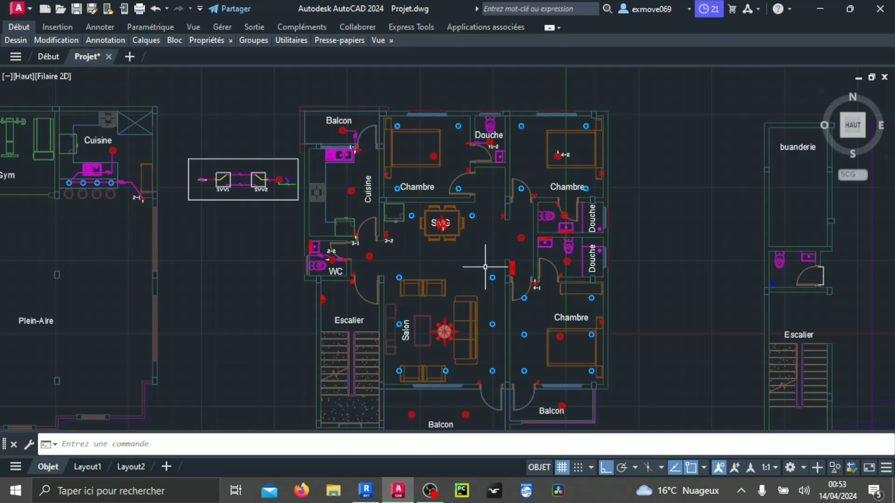
scroll(485, 267, down, 4)
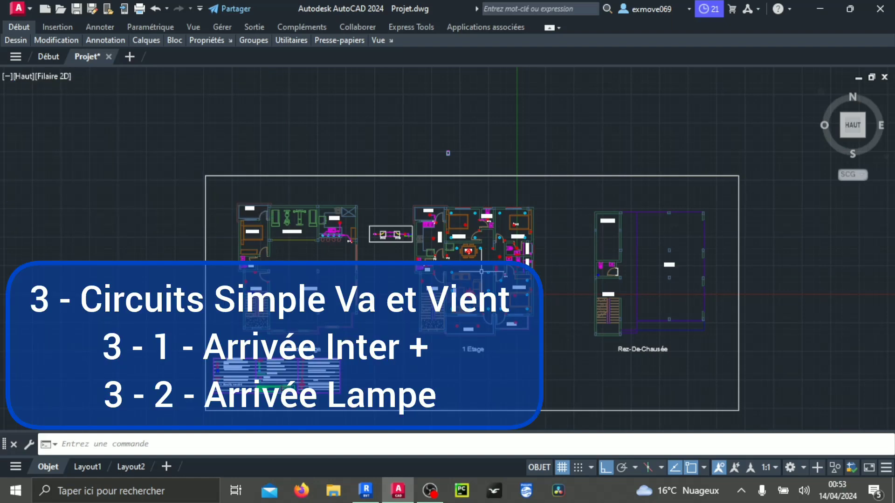
scroll(457, 257, up, 6)
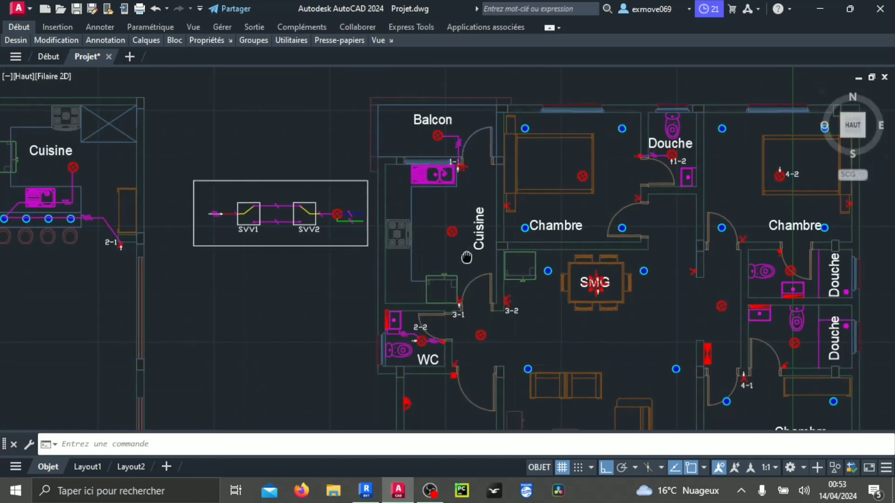
scroll(384, 235, up, 4)
scroll(384, 234, down, 4)
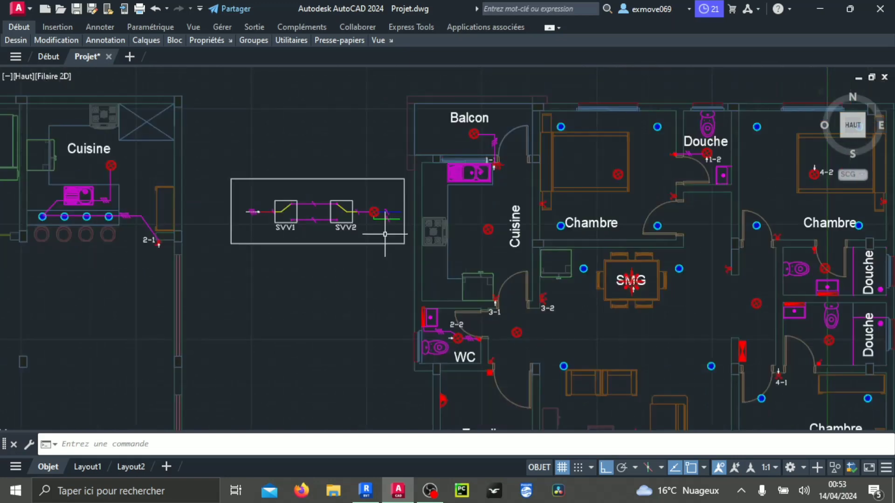
middle_drag(380, 231, 430, 239)
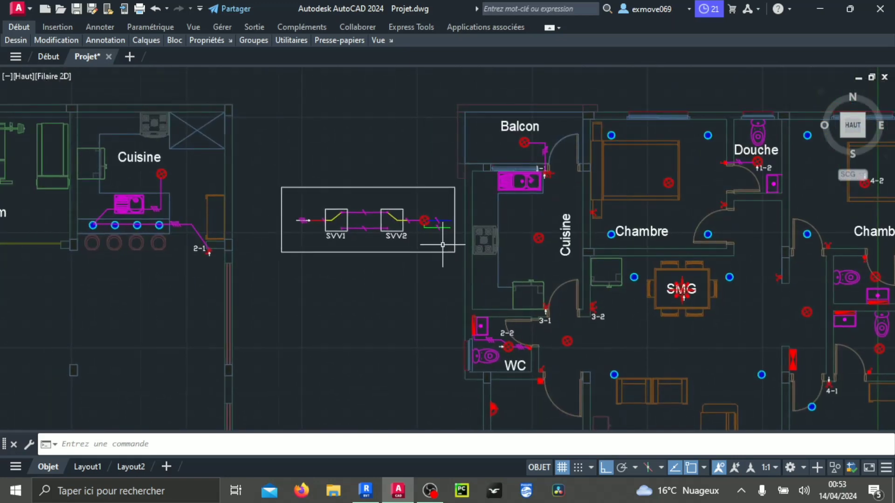
Examine the two-way switch diagram from the incoming supply arrow through SVV1 and the two traveller wires
scroll(379, 248, up, 4)
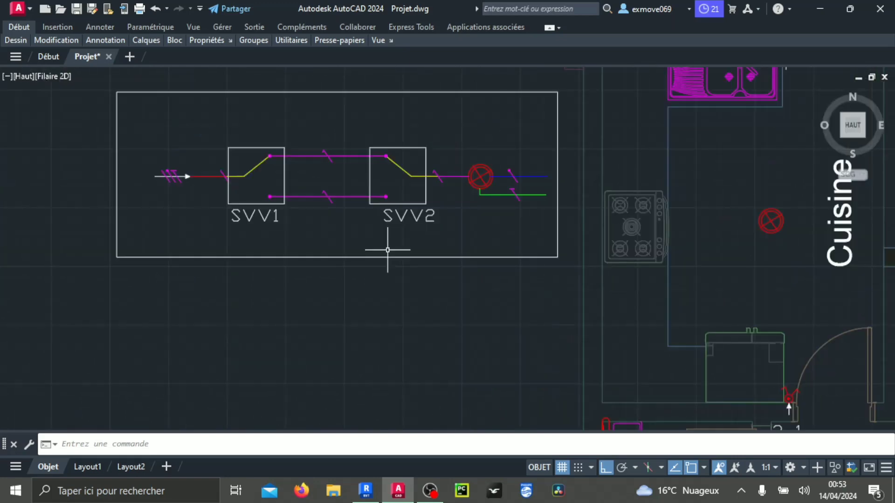
scroll(388, 250, down, 2)
scroll(388, 250, down, 2)
middle_drag(389, 256, 448, 256)
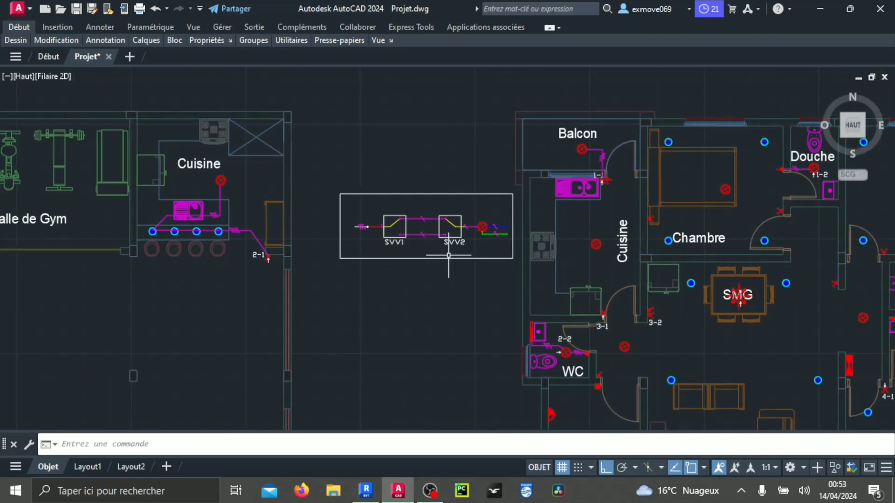
scroll(403, 232, up, 4)
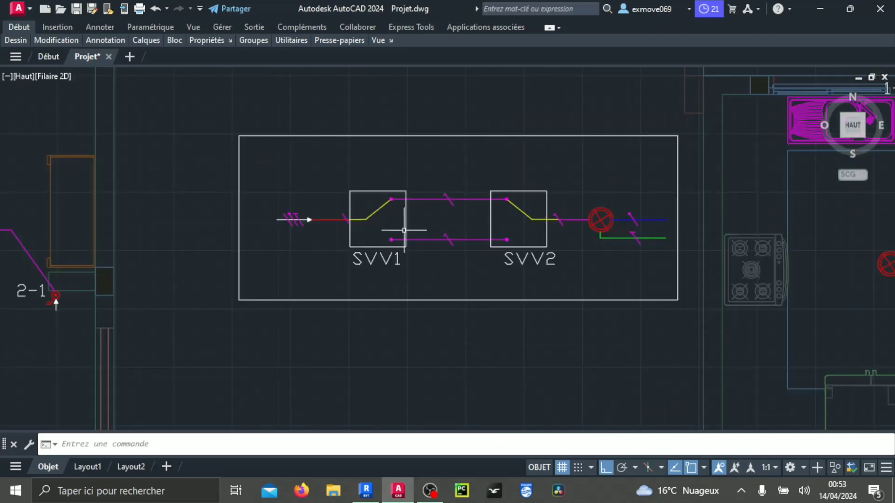
scroll(403, 247, up, 4)
scroll(390, 226, down, 4)
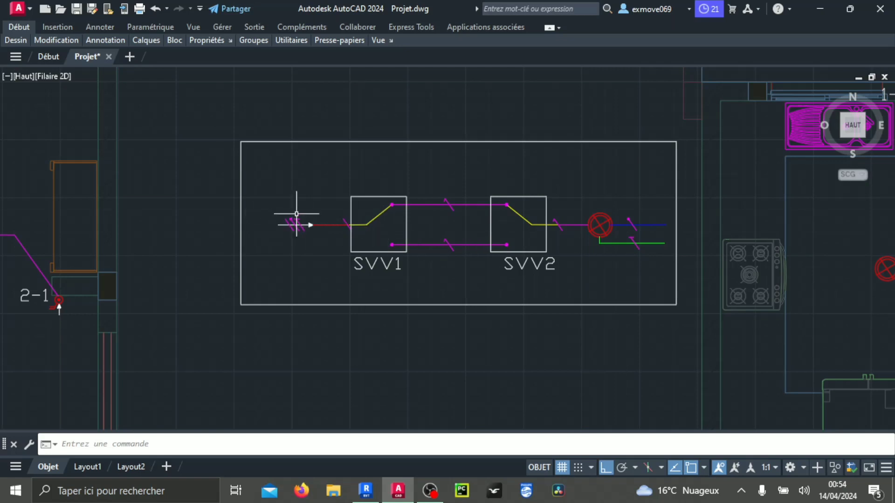
scroll(296, 215, up, 4)
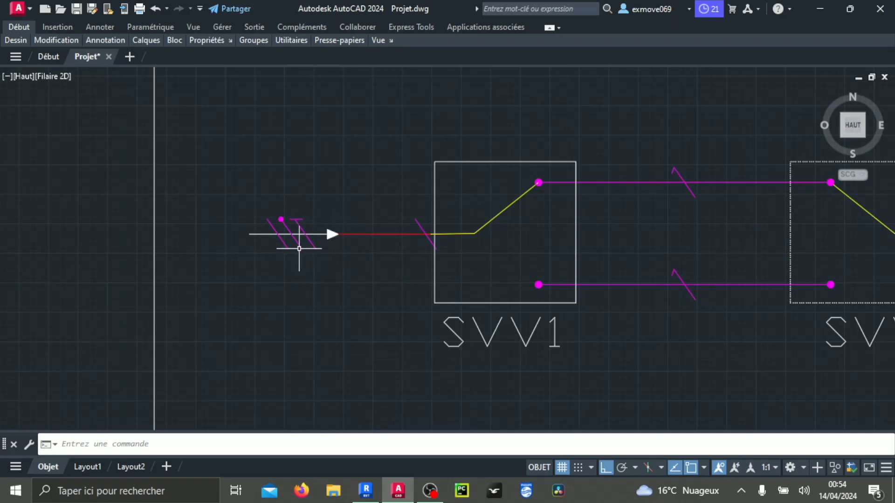
scroll(395, 248, down, 2)
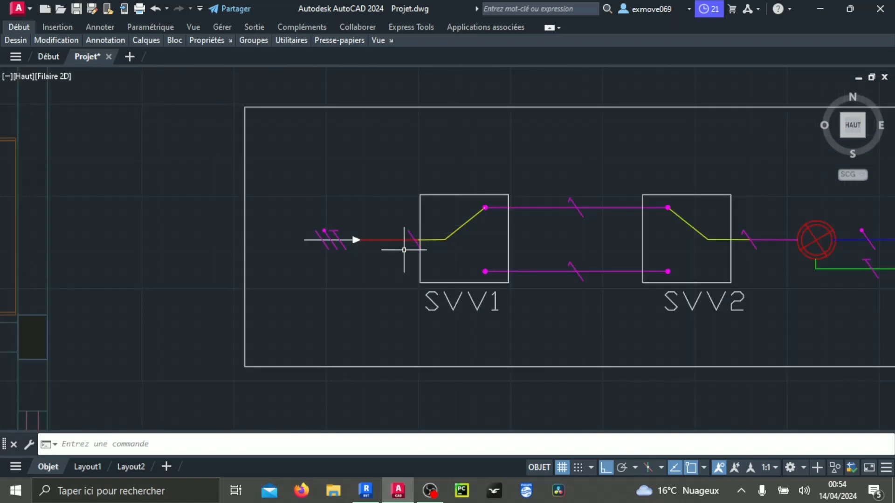
scroll(426, 240, up, 2)
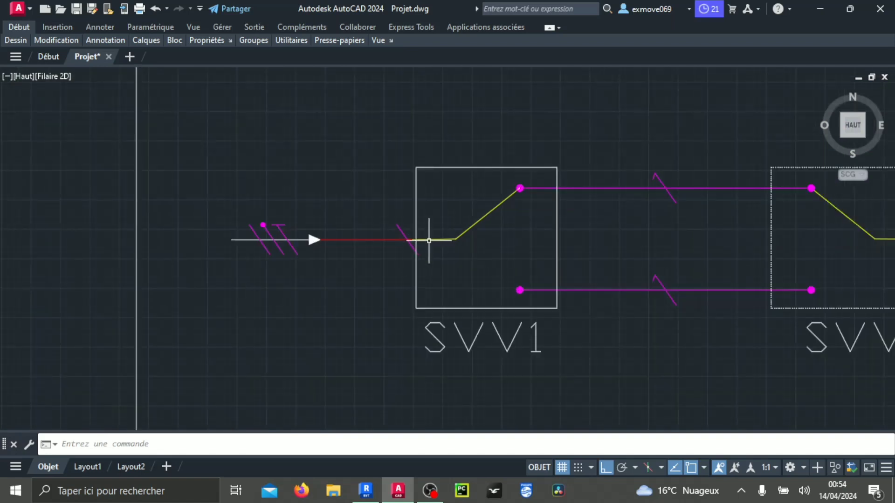
scroll(510, 244, down, 4)
scroll(547, 244, up, 3)
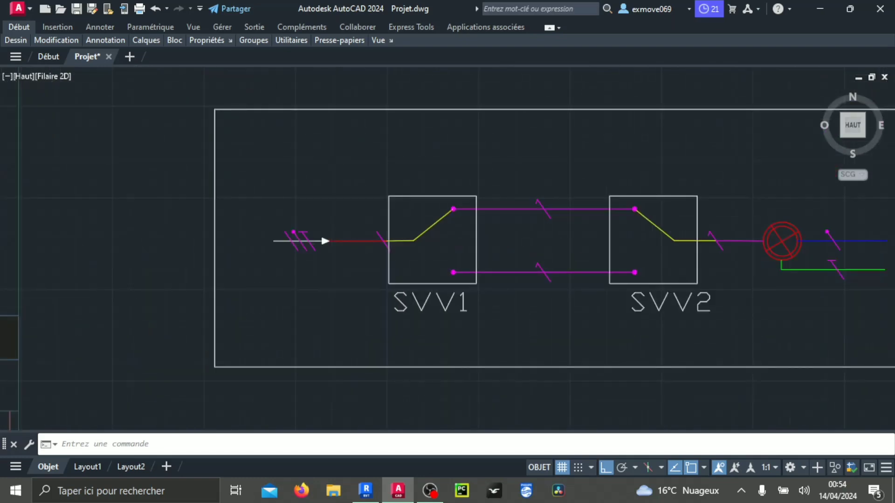
scroll(548, 247, down, 2)
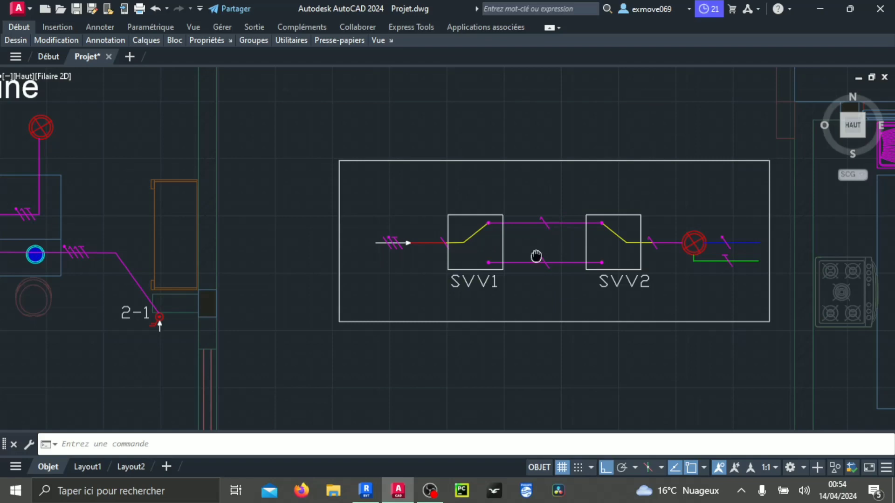
Examine the diagram's SVV2 switch, its return wire to the lamp, and the lamp's blue and green conductors
middle_drag(536, 256, 457, 261)
scroll(576, 254, up, 4)
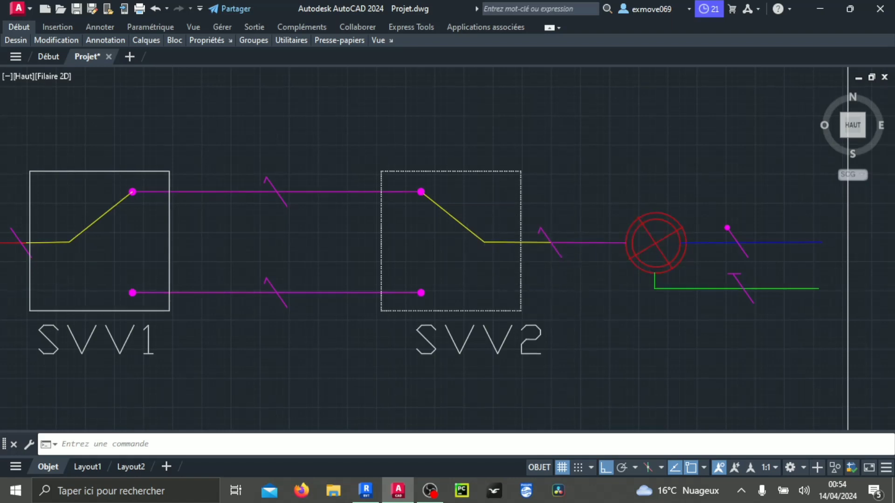
middle_drag(657, 248, 575, 256)
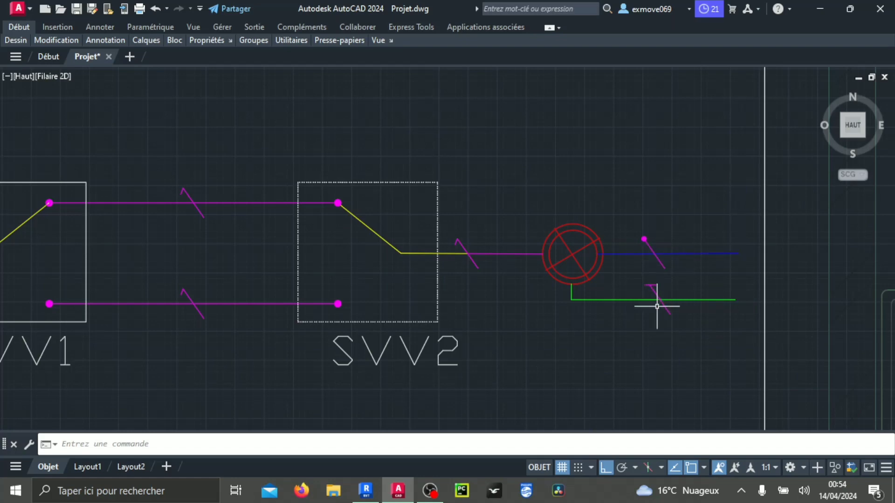
scroll(657, 306, down, 1)
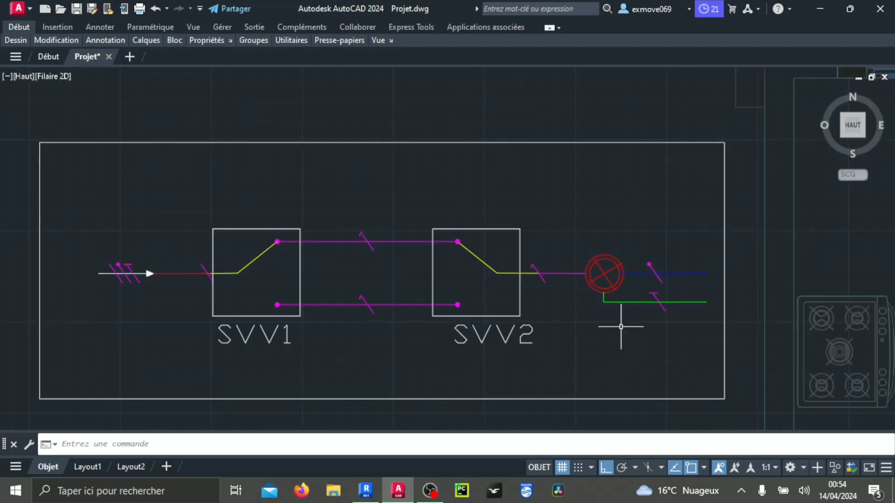
middle_drag(504, 320, 465, 308)
scroll(510, 318, down, 4)
Start a polyline at kitchen switch 3-1 and run it about 915 units horizontally across the doorway to the kitchen's side wall
middle_drag(587, 314, 466, 268)
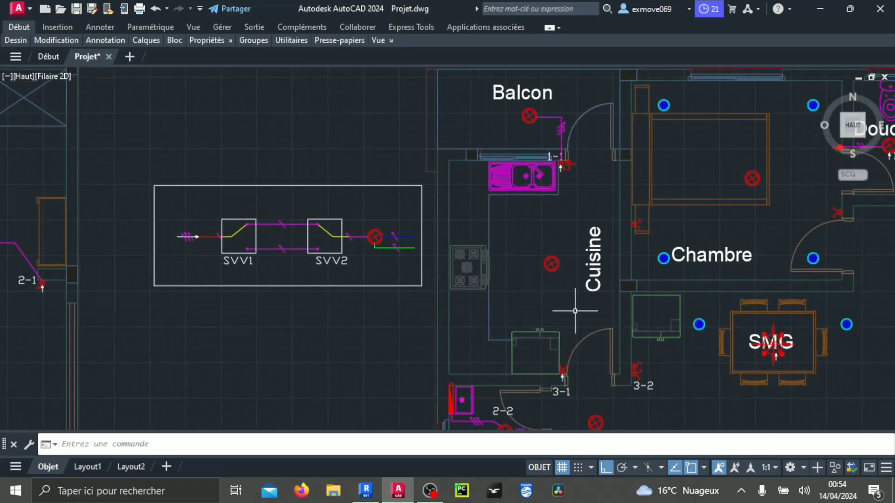
middle_drag(583, 322, 522, 309)
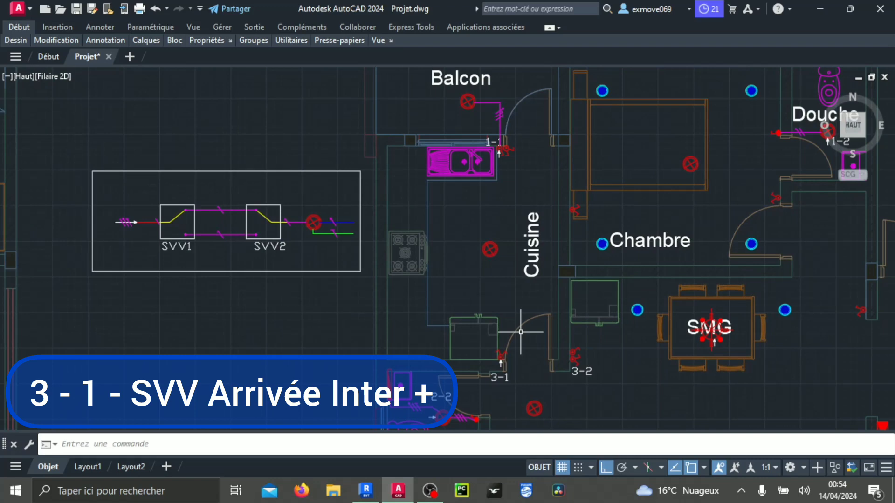
text(POLYLIGN)
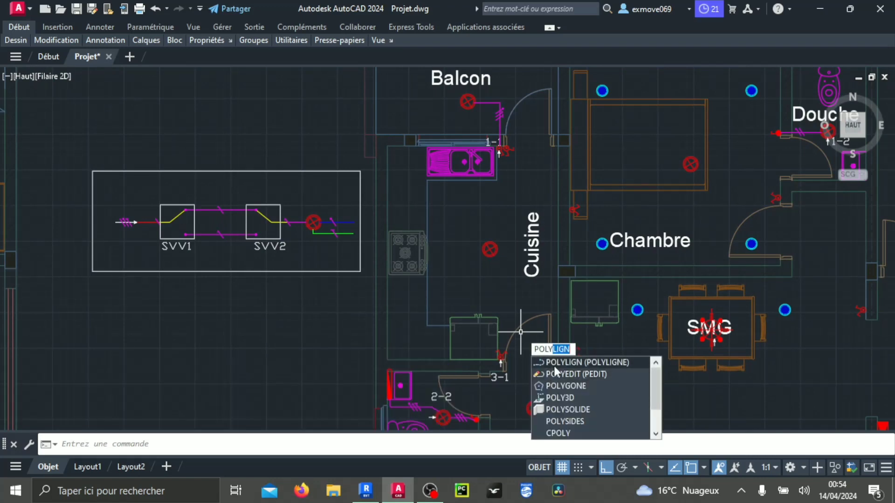
key(Return)
scroll(501, 358, up, 5)
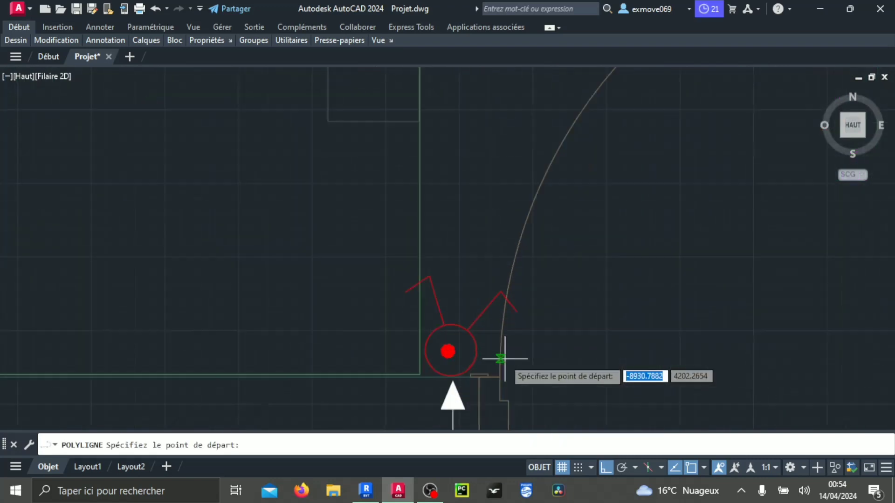
click(476, 355)
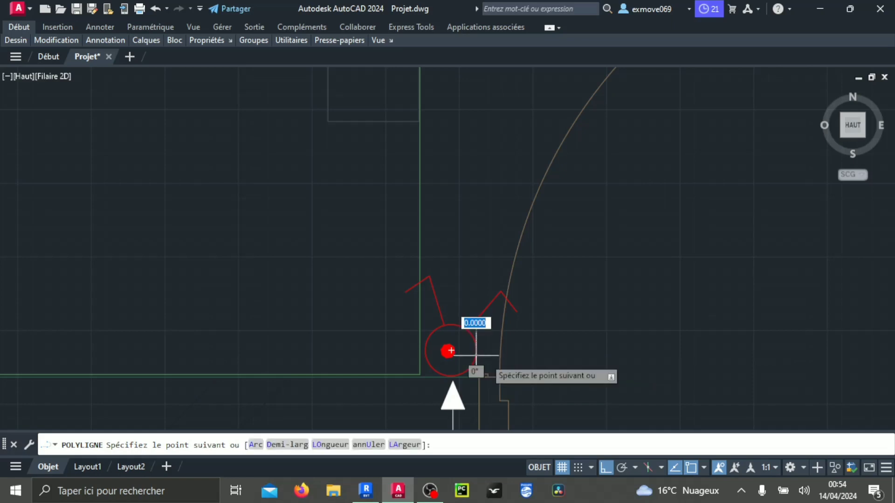
scroll(699, 359, down, 4)
mouse_move(699, 326)
middle_down()
mouse_move(664, 343)
mouse_move(591, 345)
middle_up()
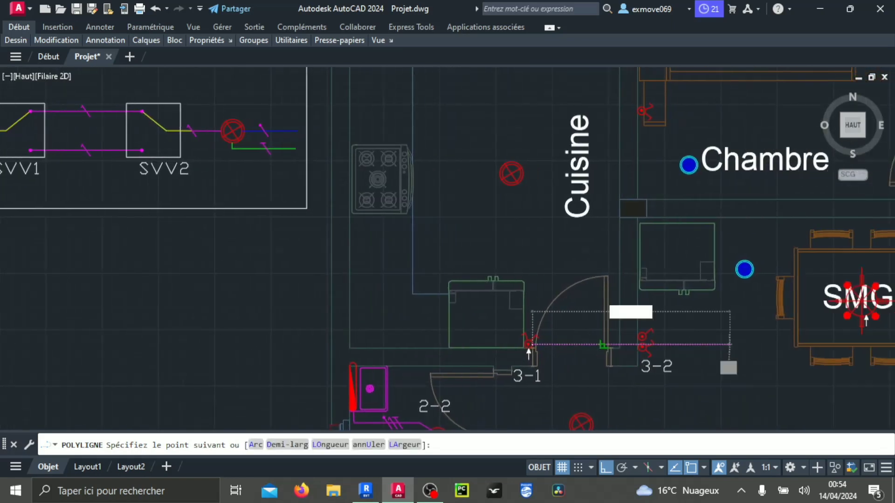
scroll(613, 359, up, 8)
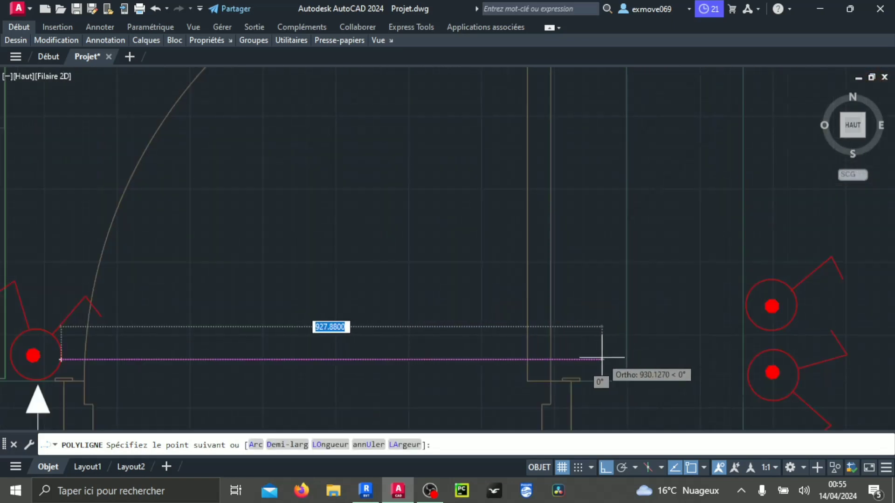
click(594, 358)
Turn off object snap and continue the polyline vertically along the kitchen wall, ending it horizontally at the two-way switch beside the balcony door
scroll(578, 261, down, 6)
middle_drag(575, 256, 569, 281)
scroll(568, 281, down, 6)
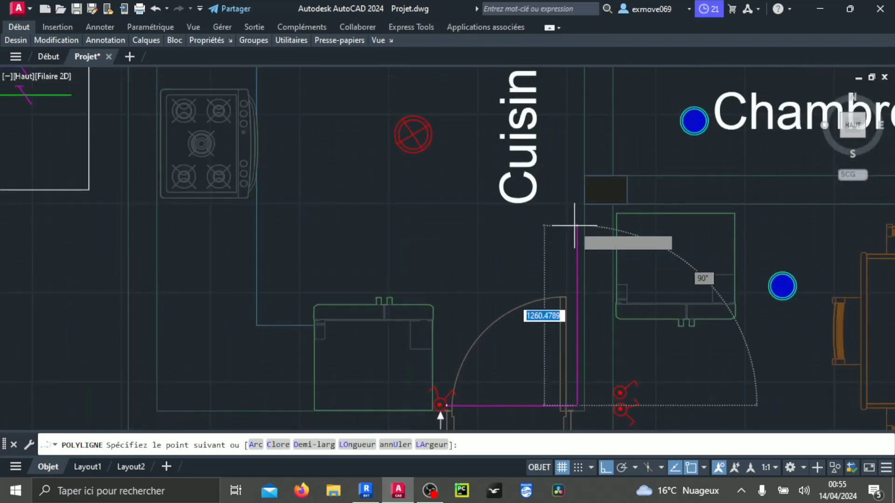
middle_drag(589, 128, 588, 208)
scroll(589, 207, up, 6)
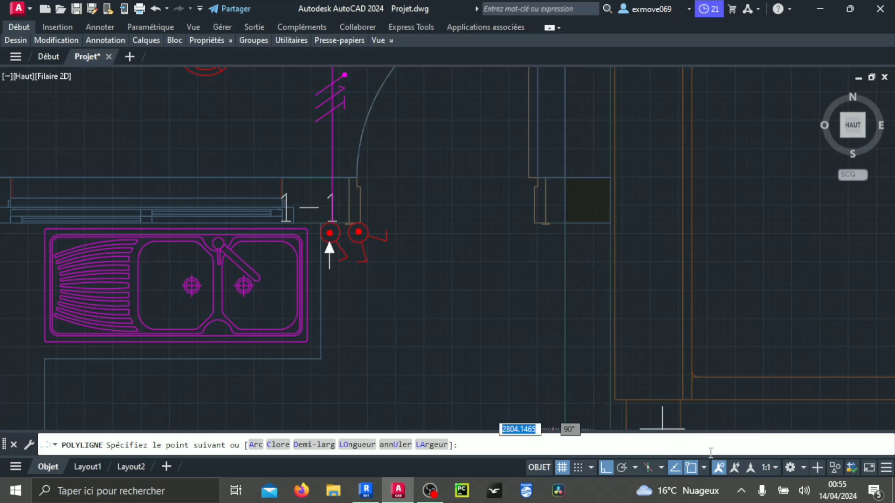
click(691, 468)
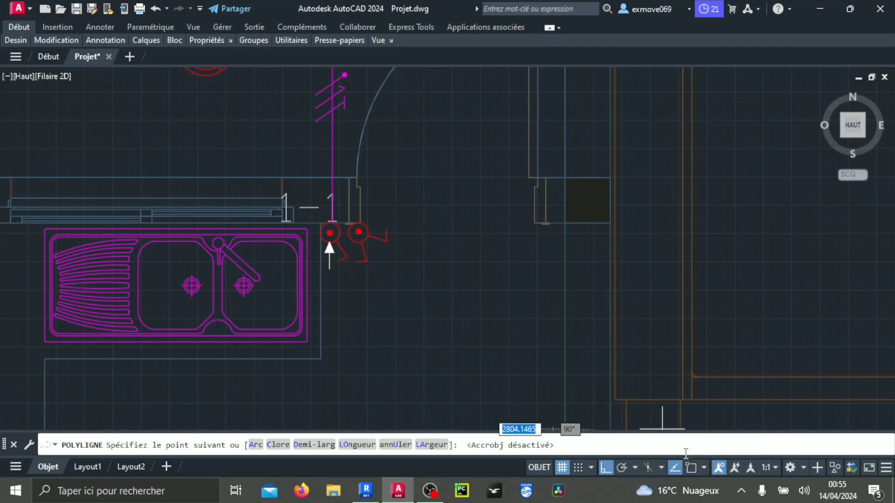
click(547, 241)
scroll(313, 247, up, 6)
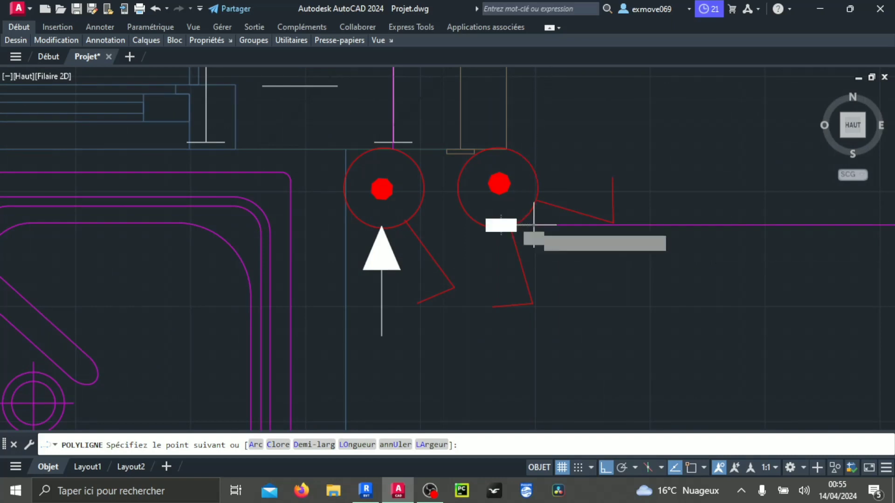
click(534, 225)
key(Return)
Stretch the polyline's horizontal segment near the balcony door slightly upward at the two-way switch
scroll(584, 274, down, 4)
middle_drag(619, 271, 515, 295)
click(573, 311)
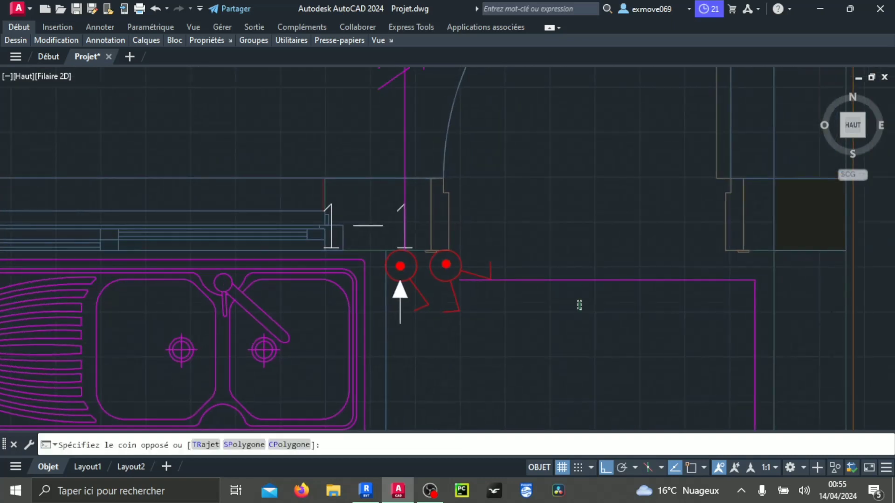
click(556, 261)
click(607, 280)
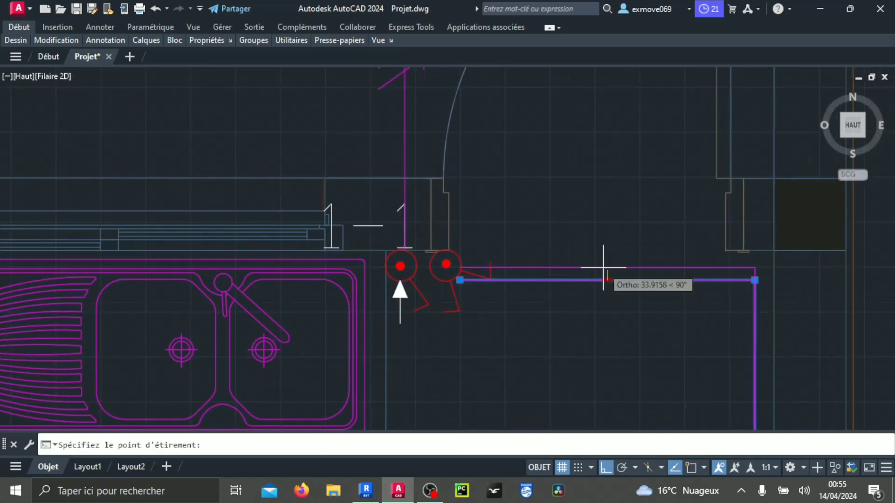
click(603, 273)
key(Escape)
Compare the new kitchen cable run between the two switches with the SVV1–SVV2 wiring diagram
scroll(603, 273, down, 3)
middle_drag(544, 295, 578, 245)
scroll(577, 246, down, 4)
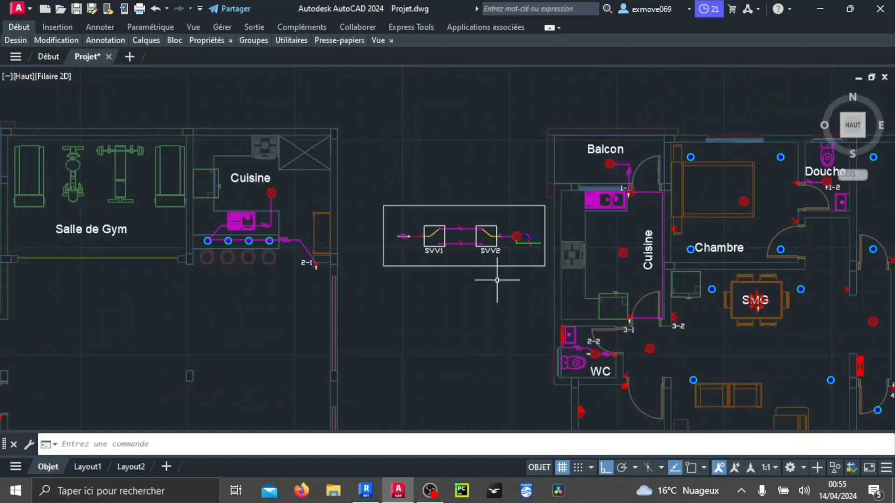
scroll(443, 232, up, 4)
scroll(415, 267, down, 4)
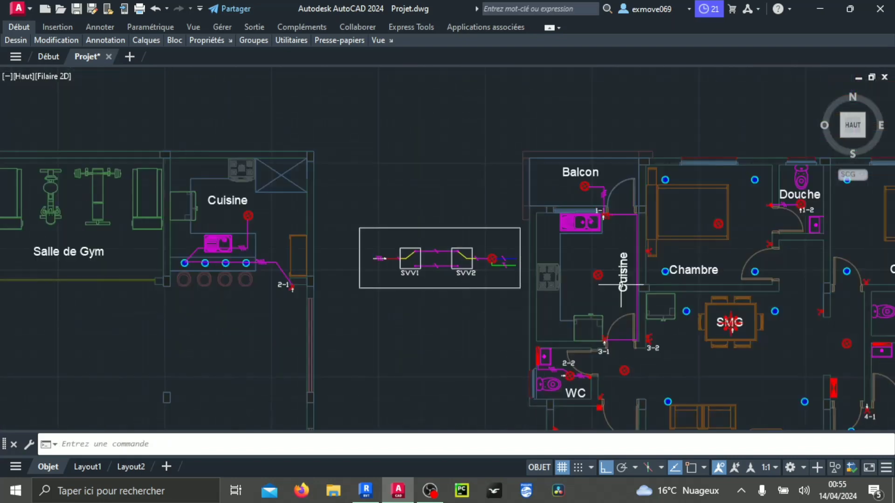
middle_drag(616, 314, 552, 309)
scroll(551, 310, up, 2)
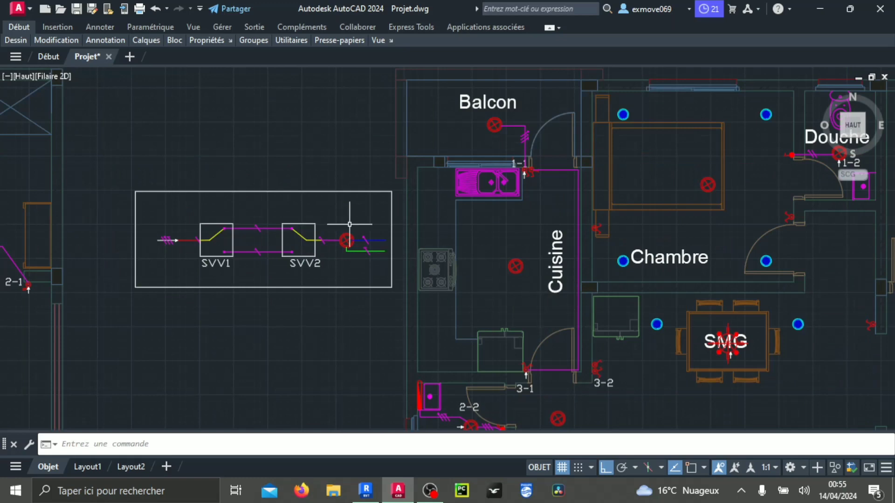
Start a polyline at kitchen switch 3-1 and run it vertically to just below the kitchen ceiling light
scroll(536, 253, up, 4)
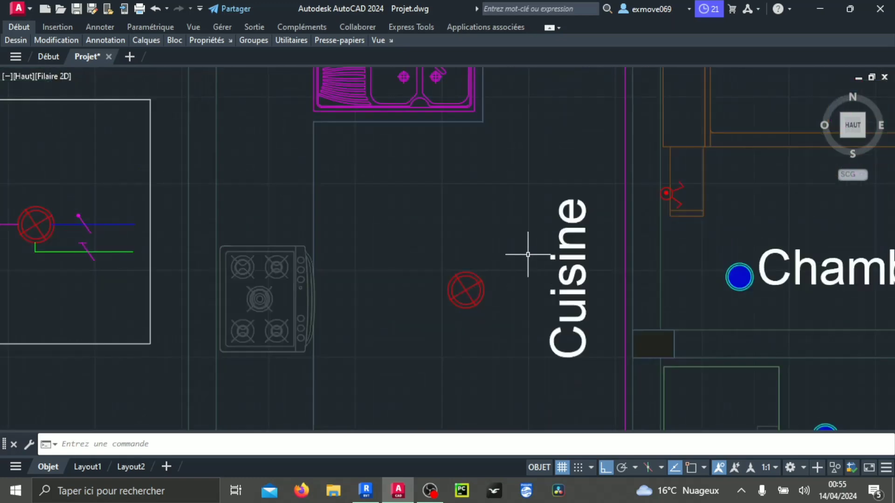
text(POLYLIGN)
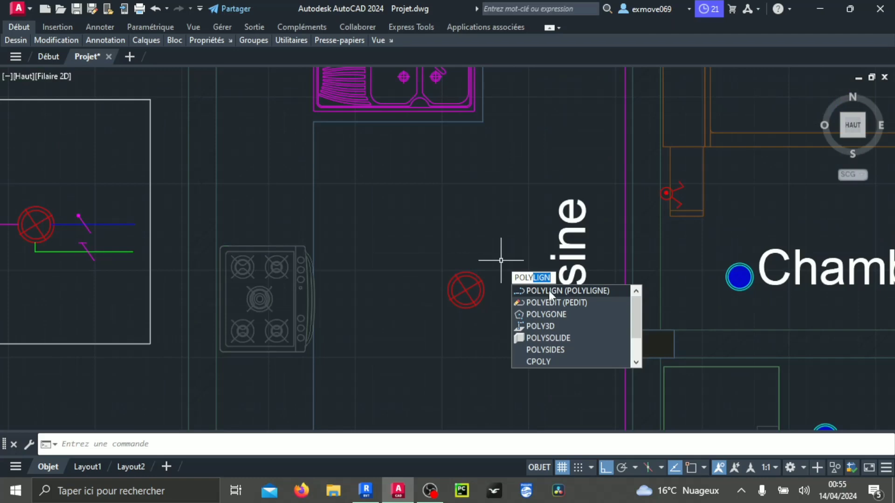
key(Return)
scroll(494, 336, down, 1)
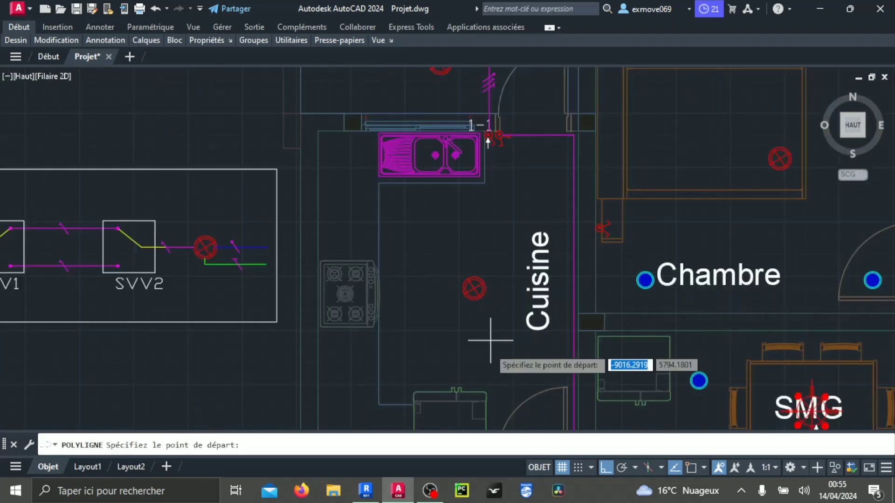
scroll(512, 293, down, 1)
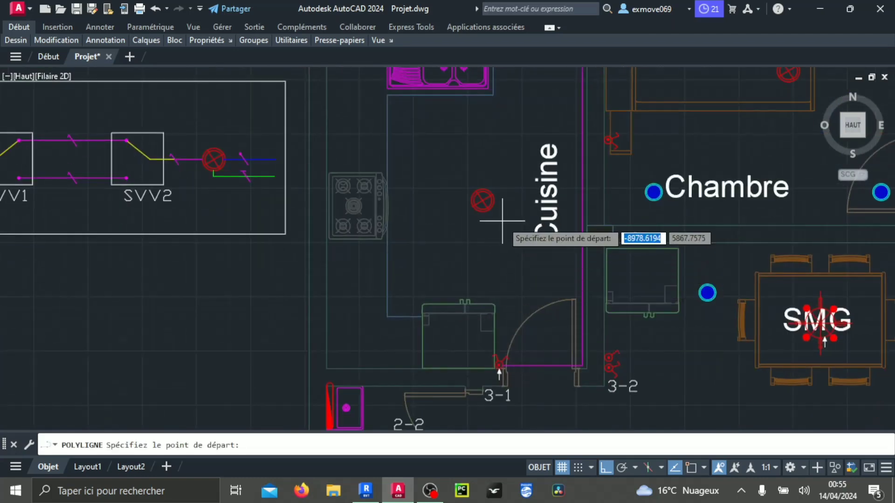
middle_drag(499, 236, 510, 295)
scroll(494, 298, down, 2)
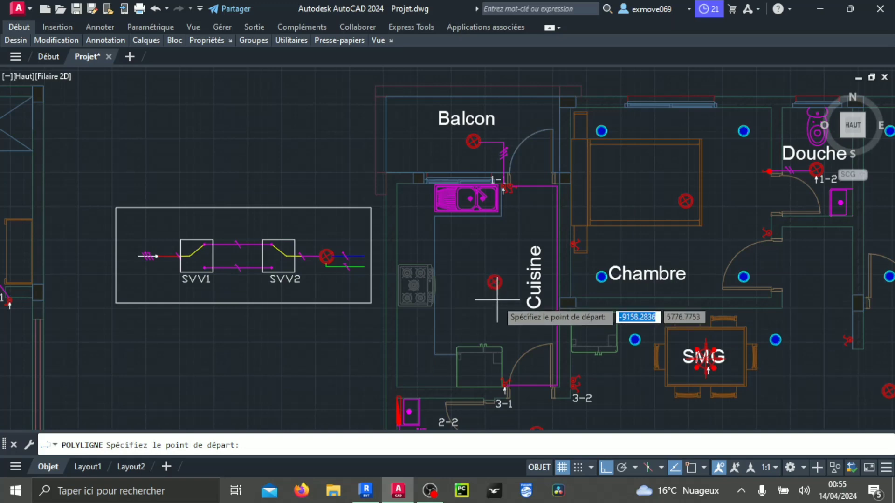
scroll(486, 265, up, 1)
middle_drag(485, 265, 486, 295)
middle_drag(497, 333, 492, 207)
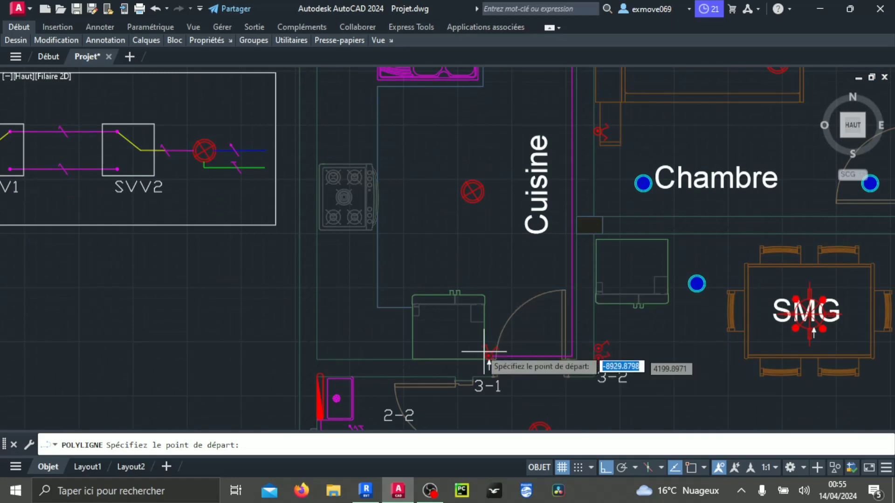
scroll(490, 361, up, 3)
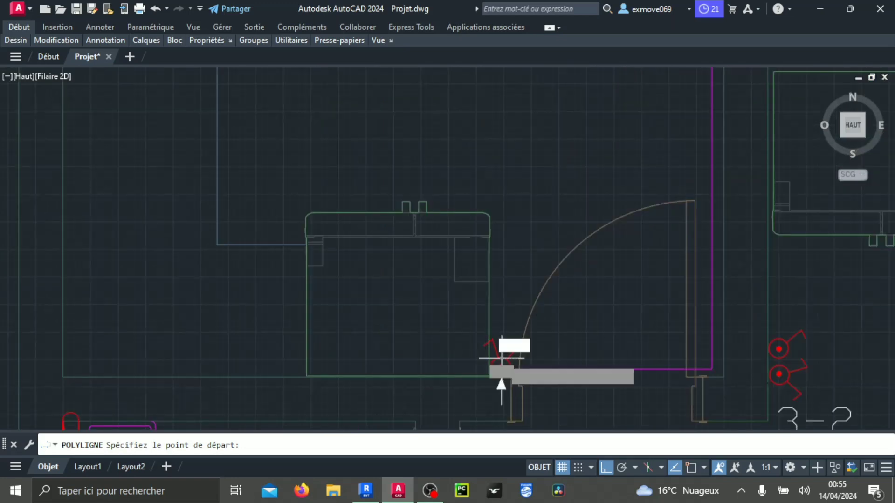
click(499, 367)
scroll(497, 261, down, 4)
middle_drag(499, 169, 499, 279)
scroll(495, 198, up, 2)
click(504, 247)
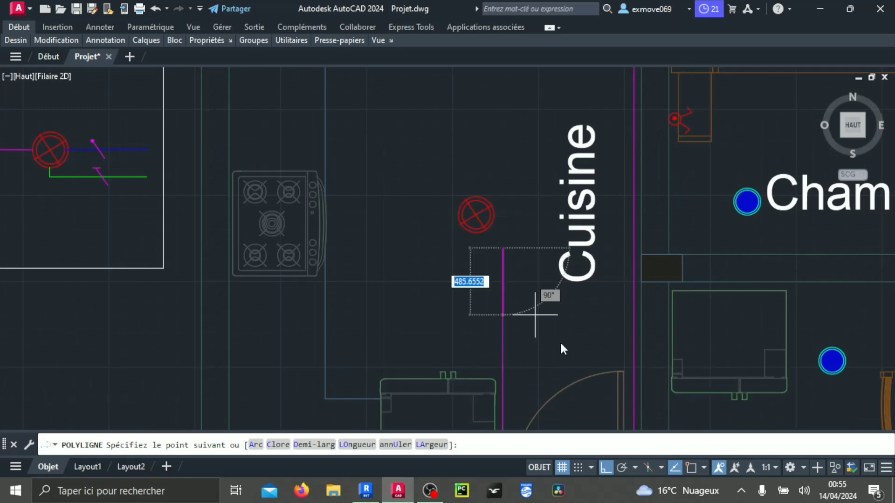
Turn off ortho mode and finish the polyline with a short diagonal segment ending on the kitchen light symbol
key(F8)
middle_drag(481, 220, 494, 254)
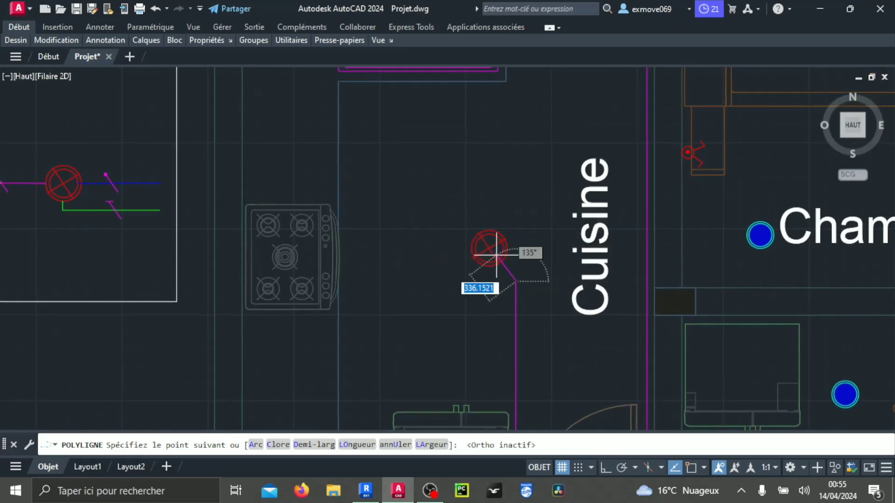
scroll(500, 257, up, 4)
click(499, 255)
key(Escape)
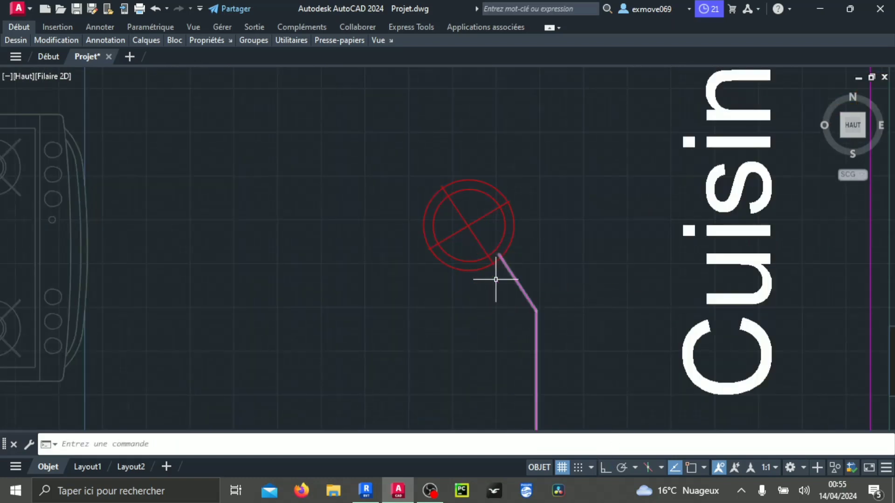
Compare the kitchen cable runs with the SVV wiring diagram and examine the conductor marks between SVV1 and SVV2
scroll(497, 282, down, 4)
middle_drag(518, 306, 456, 224)
scroll(451, 219, down, 4)
middle_drag(438, 258, 463, 255)
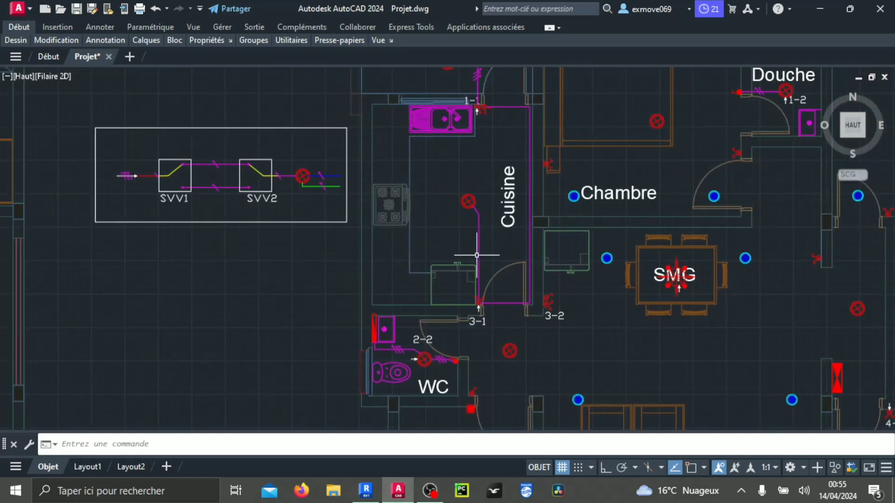
middle_drag(343, 178, 348, 189)
middle_drag(454, 207, 428, 255)
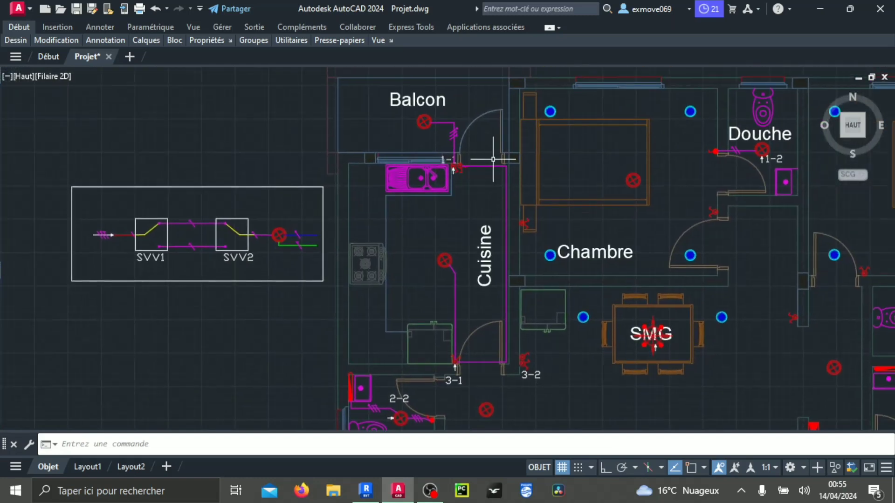
middle_drag(471, 162, 416, 167)
scroll(411, 134, up, 2)
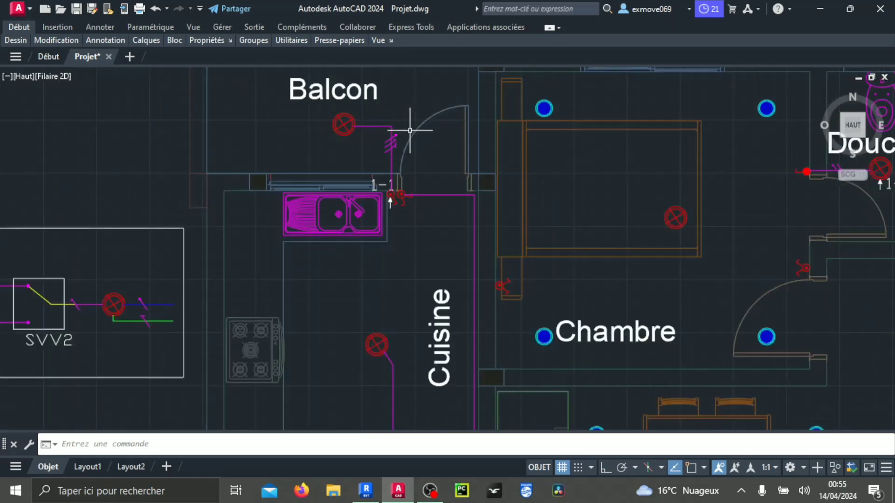
mouse_move(419, 246)
middle_down()
mouse_move(433, 224)
mouse_move(569, 182)
middle_up()
middle_drag(286, 232, 565, 210)
scroll(400, 198, up, 4)
click(390, 177)
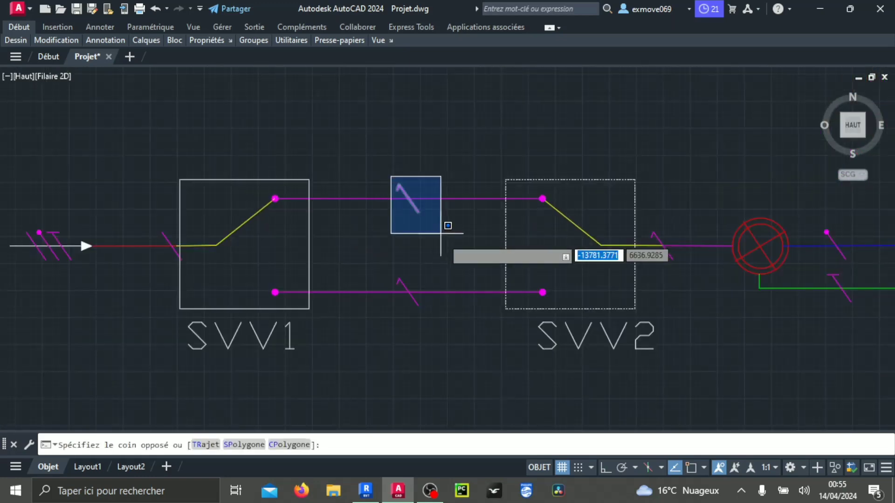
click(418, 226)
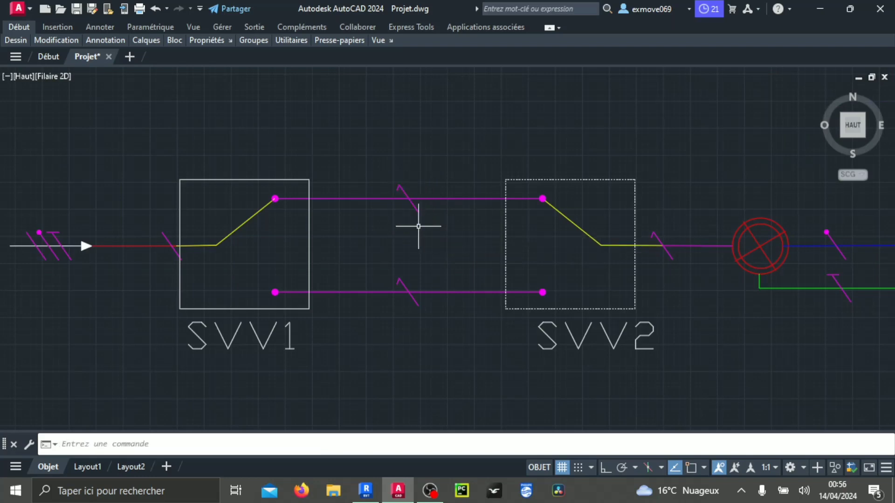
Copy the three supply conductor marks from the SVV diagram onto the horizontal cable run beside switch 3-1, turning object snap on
middle_drag(260, 249, 529, 224)
click(277, 195)
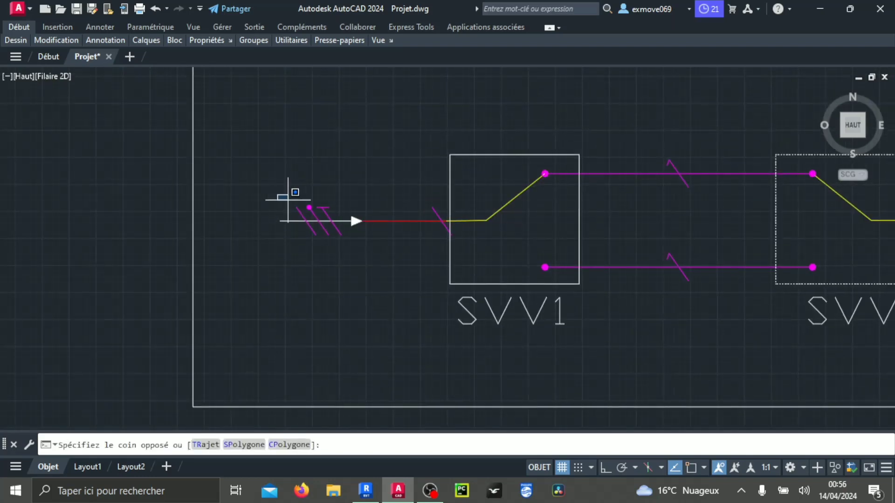
click(349, 249)
scroll(349, 249, up, 4)
right_click(348, 248)
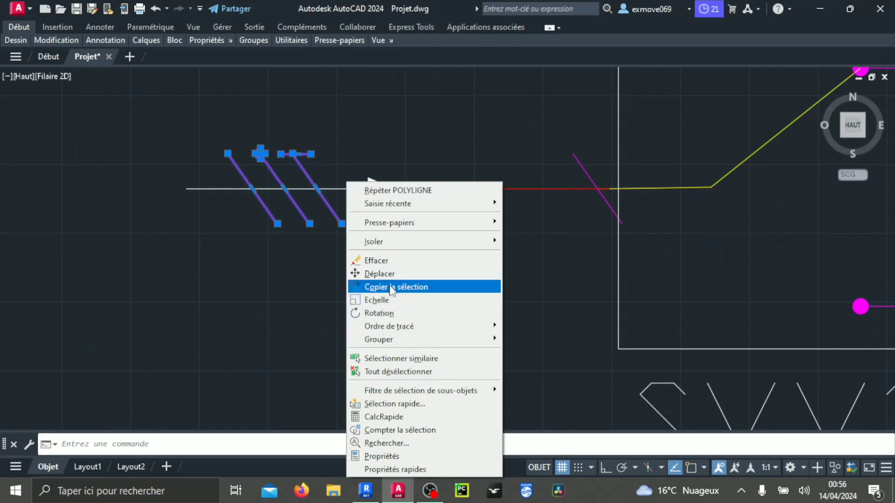
click(390, 287)
click(283, 188)
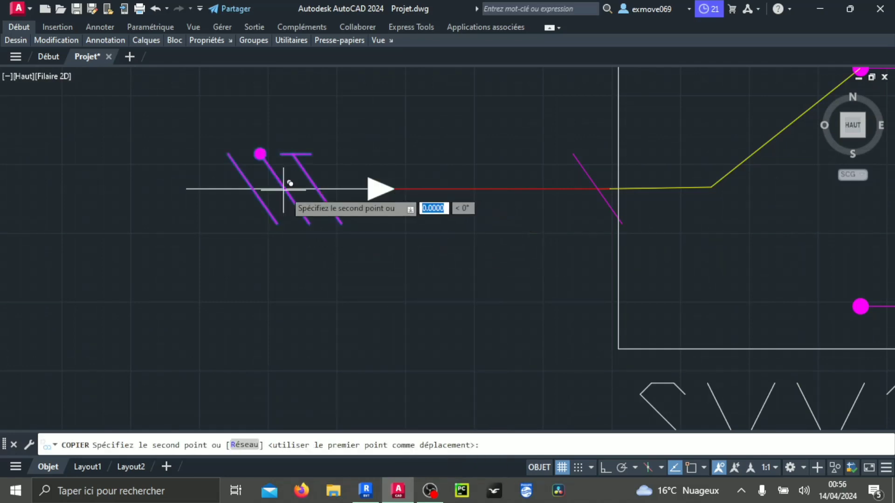
scroll(283, 189, down, 7)
scroll(602, 368, up, 1)
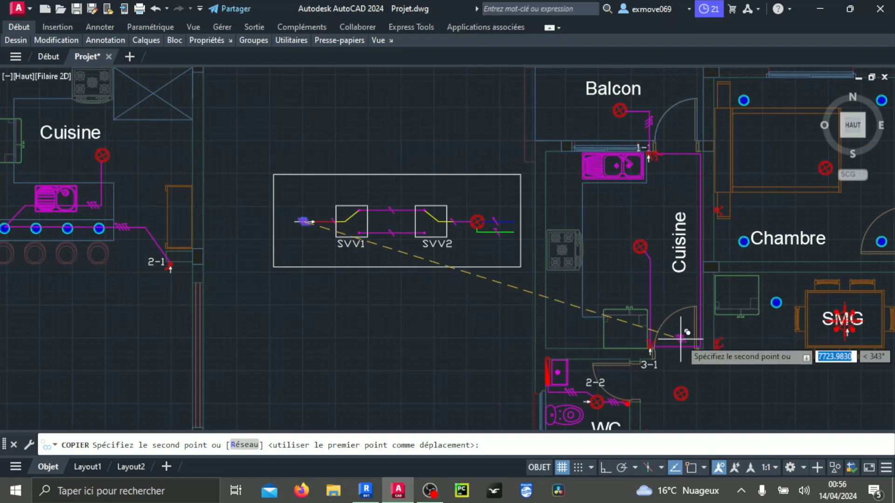
scroll(682, 333, up, 6)
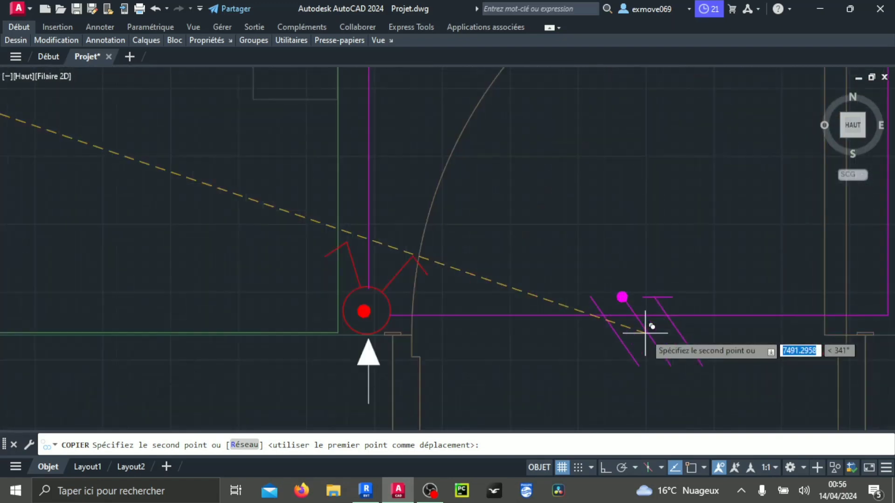
key(F3)
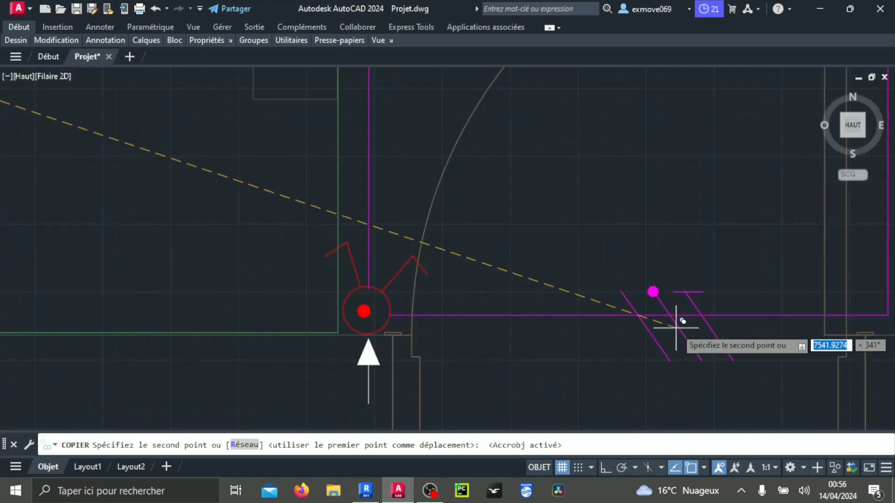
click(708, 316)
key(Escape)
Copy the small hook of the upper SVV1–SVV2 conductor mark onto the end of the plain slash beside switch 3-1
scroll(605, 327, down, 4)
middle_drag(653, 335, 546, 331)
scroll(541, 312, up, 4)
scroll(541, 312, down, 10)
middle_drag(500, 297, 576, 319)
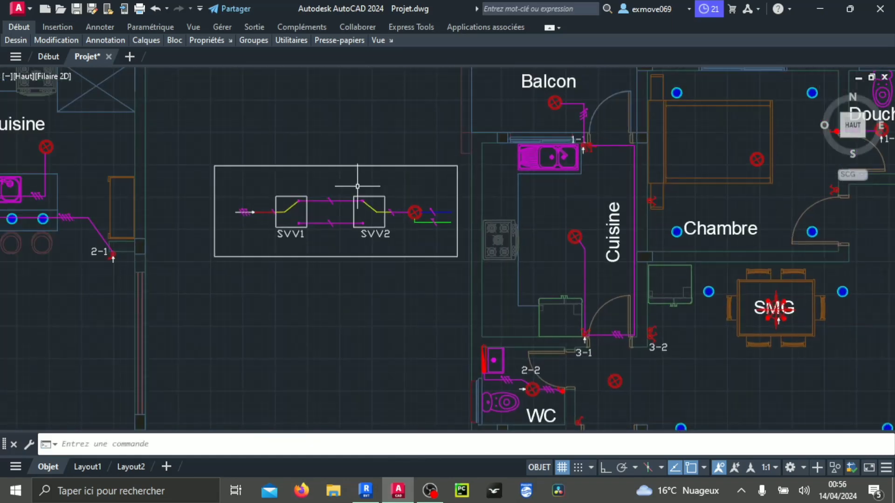
scroll(357, 187, up, 10)
click(420, 323)
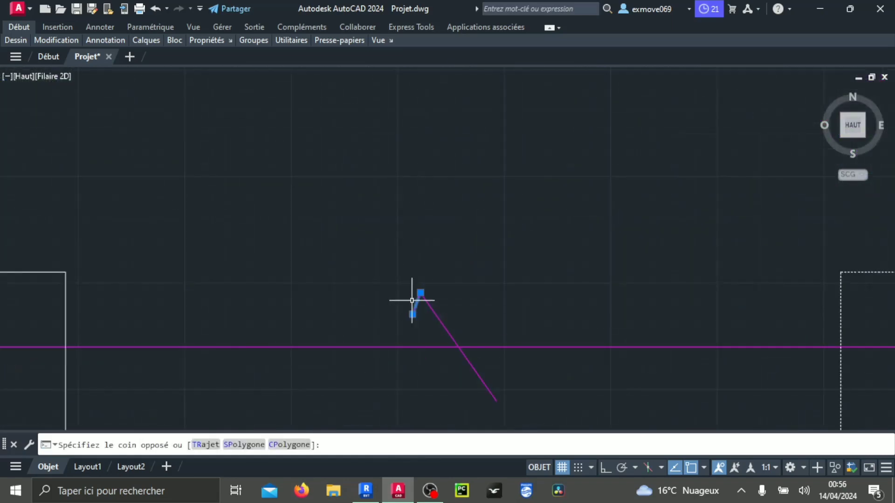
click(411, 295)
right_click(412, 295)
click(422, 268)
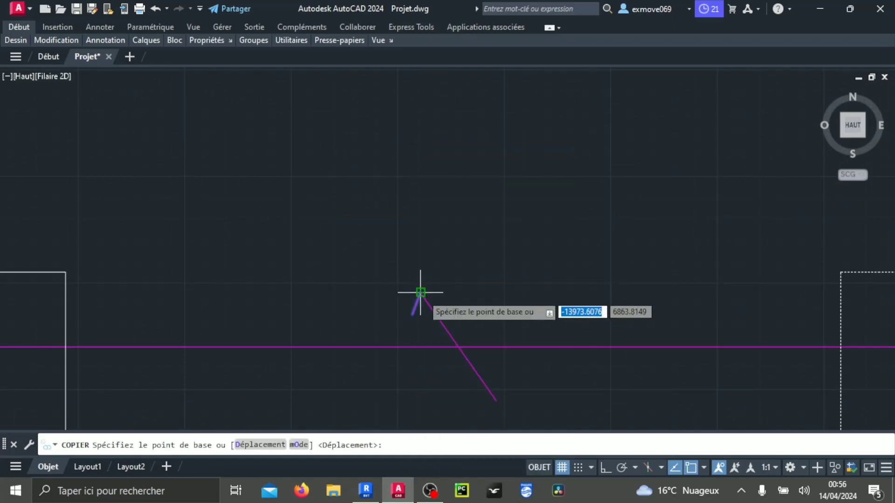
click(419, 294)
scroll(446, 314, down, 5)
middle_drag(679, 366, 462, 240)
scroll(477, 262, down, 2)
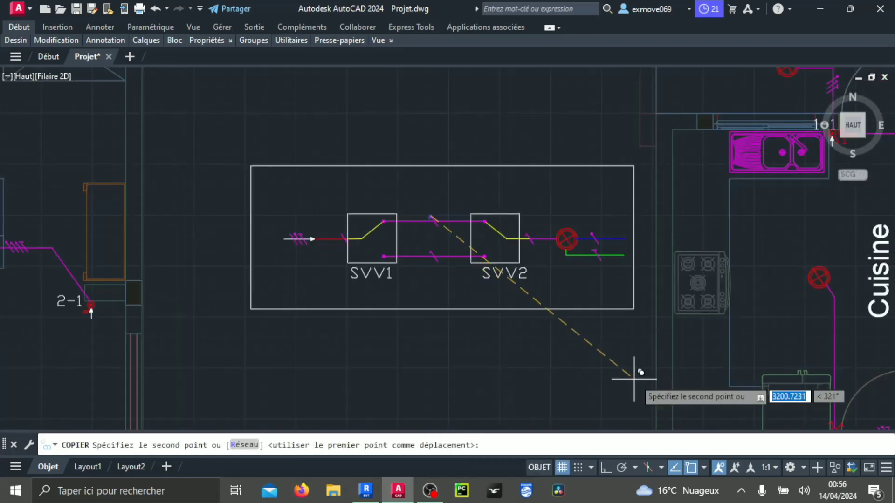
middle_drag(635, 378, 416, 246)
scroll(687, 276, up, 6)
middle_drag(614, 343, 622, 272)
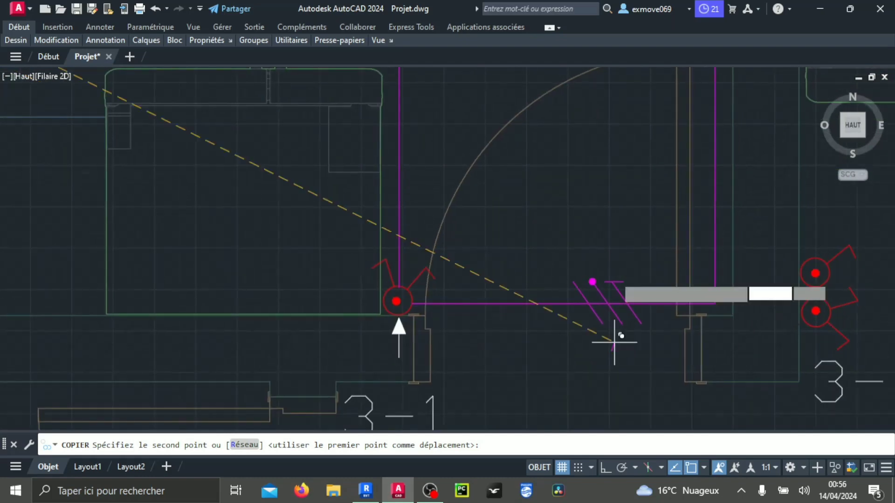
scroll(594, 288, up, 5)
click(535, 274)
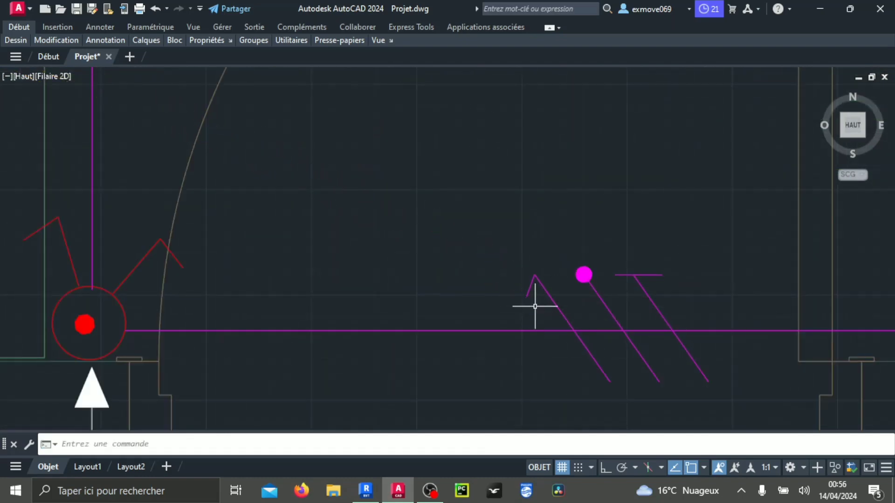
Copy the hooked conductor mark once alongside itself, using the spacing between the ends of two adjacent slashes
middle_drag(574, 321, 593, 295)
scroll(583, 289, up, 2)
click(573, 260)
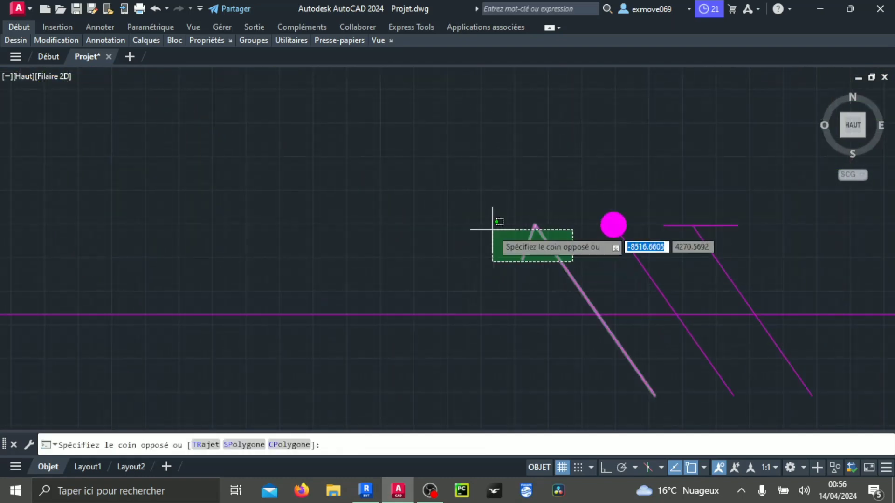
click(492, 228)
right_click(505, 240)
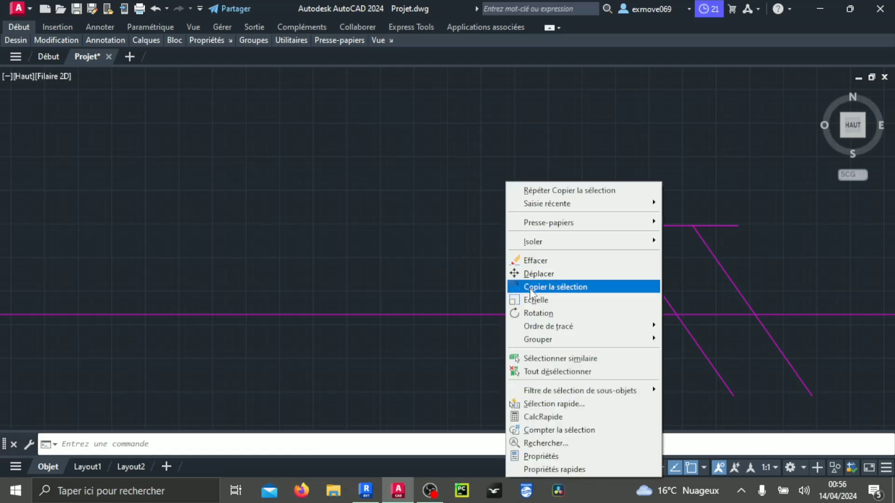
click(536, 286)
click(733, 396)
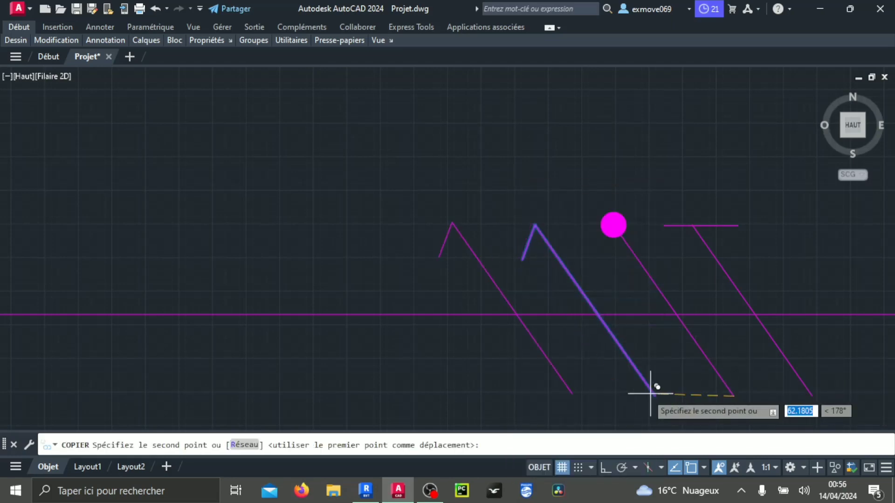
click(656, 396)
key(Return)
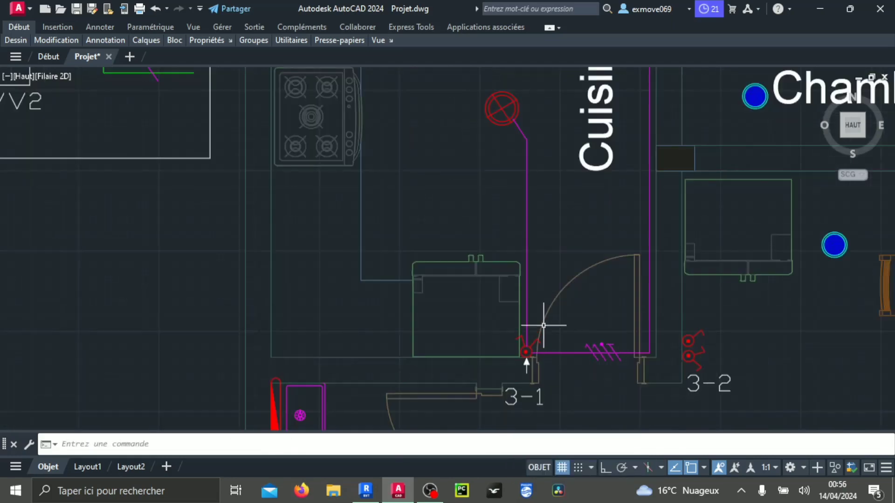
Check the kitchen circuit against the SVV2-to-lamp wiring in the diagram and the two-way switch beside the balcony door
scroll(513, 359, up, 5)
scroll(534, 334, down, 4)
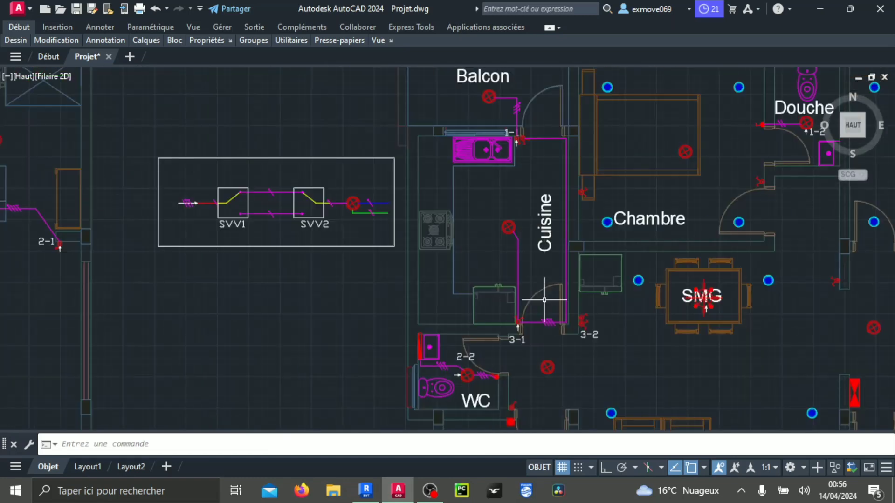
scroll(540, 313, down, 4)
scroll(445, 275, up, 8)
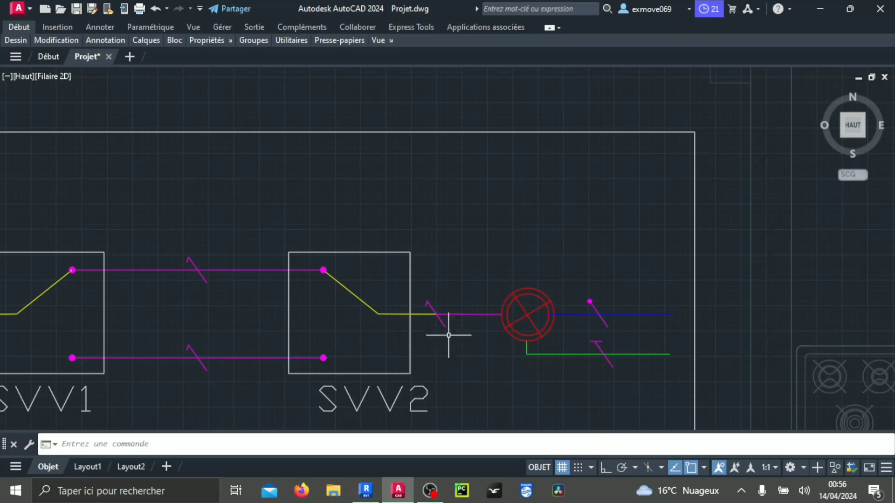
scroll(433, 308, down, 4)
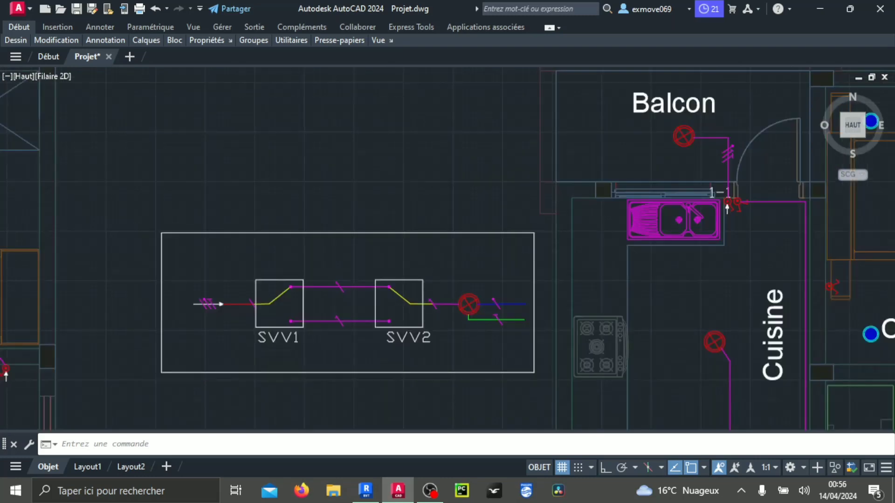
scroll(471, 265, down, 4)
scroll(576, 245, up, 4)
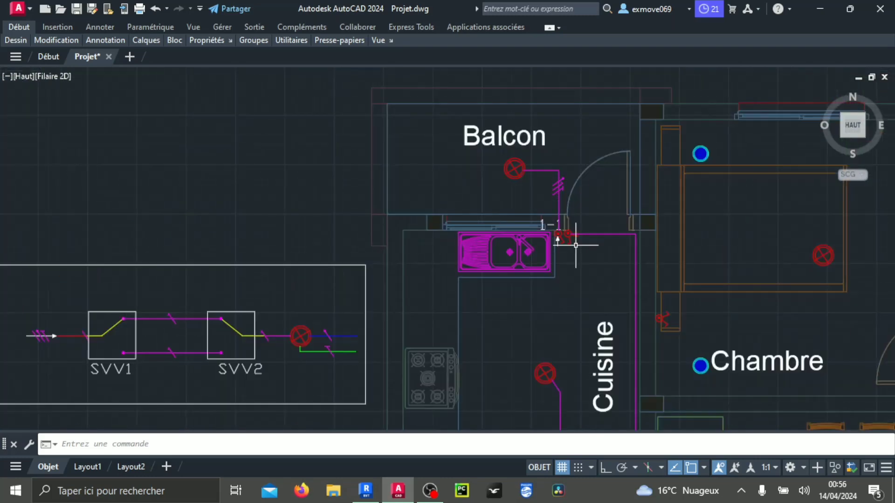
Copy the outermost hooked conductor mark beside switch 3-1 once more along the cable run, using the spacing between adjacent slash ends
mouse_move(592, 287)
middle_down()
mouse_move(523, 212)
mouse_move(529, 203)
middle_up()
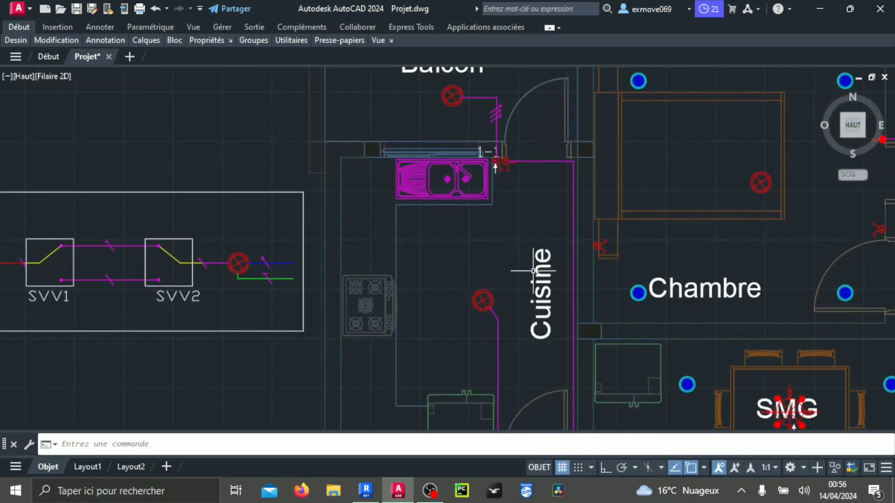
middle_drag(518, 300, 594, 281)
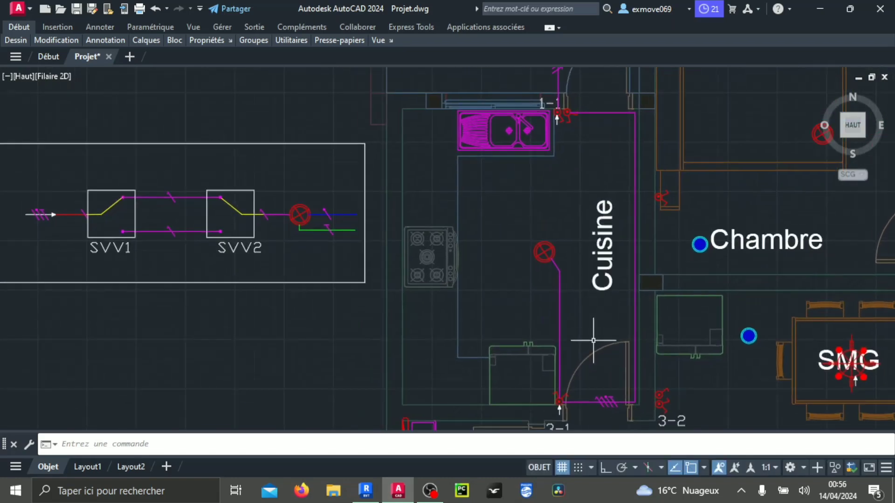
middle_drag(607, 399, 565, 298)
scroll(570, 302, up, 4)
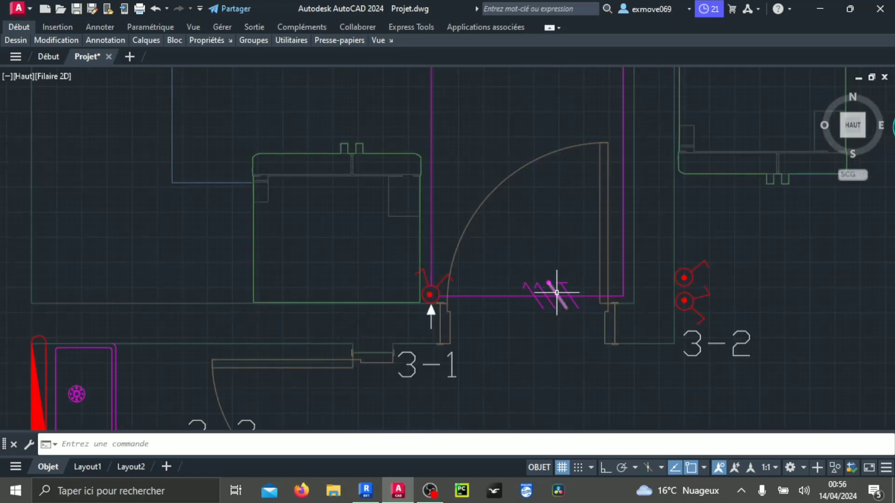
scroll(556, 292, up, 4)
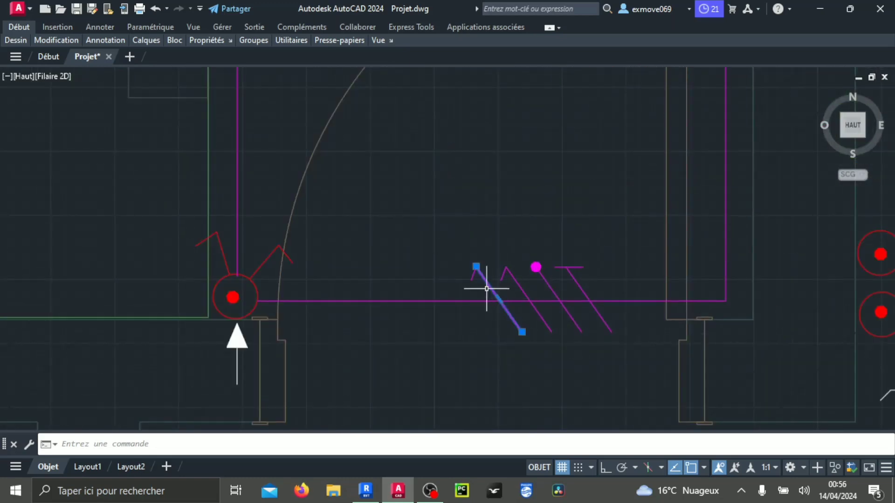
scroll(486, 288, up, 6)
click(480, 272)
click(430, 262)
right_click(430, 261)
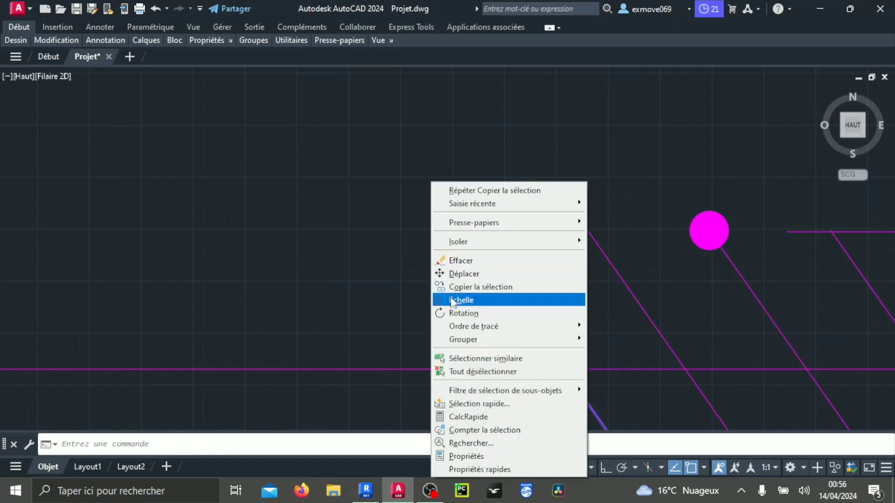
click(453, 286)
scroll(456, 292, down, 4)
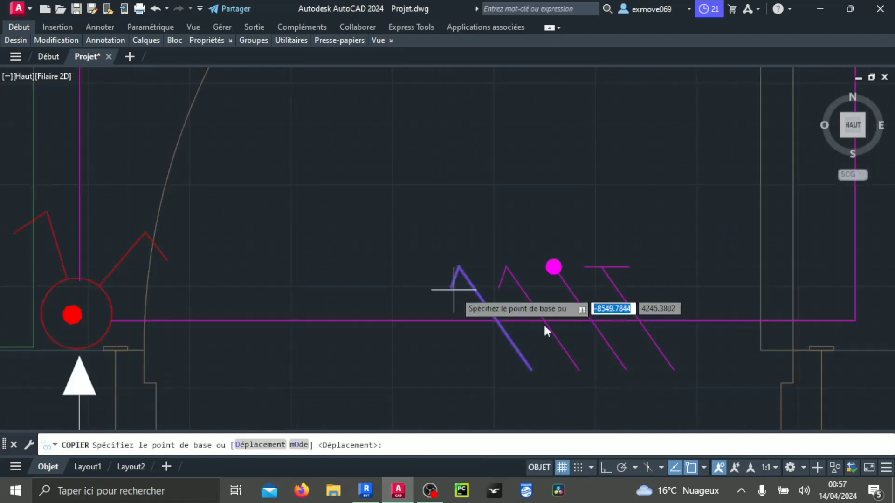
click(579, 370)
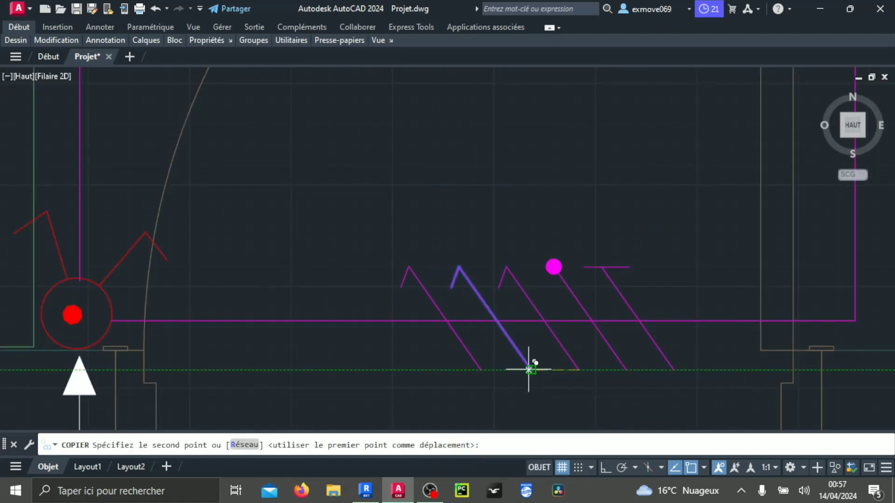
click(529, 370)
key(Return)
Delete the dot-headed and T-headed conductor marks from the horizontal cable run beside switch 3-1, keeping the three hooked marks
scroll(527, 368, down, 4)
scroll(519, 360, up, 3)
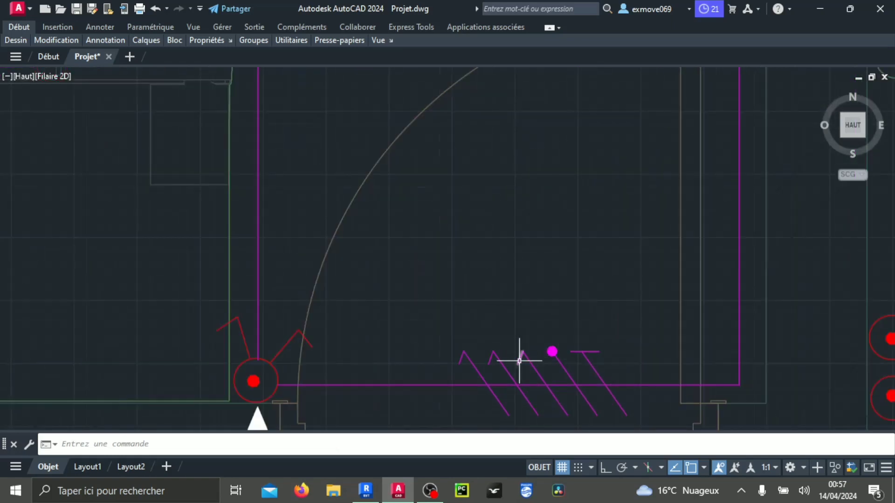
scroll(519, 360, down, 4)
scroll(516, 364, up, 4)
scroll(576, 362, down, 1)
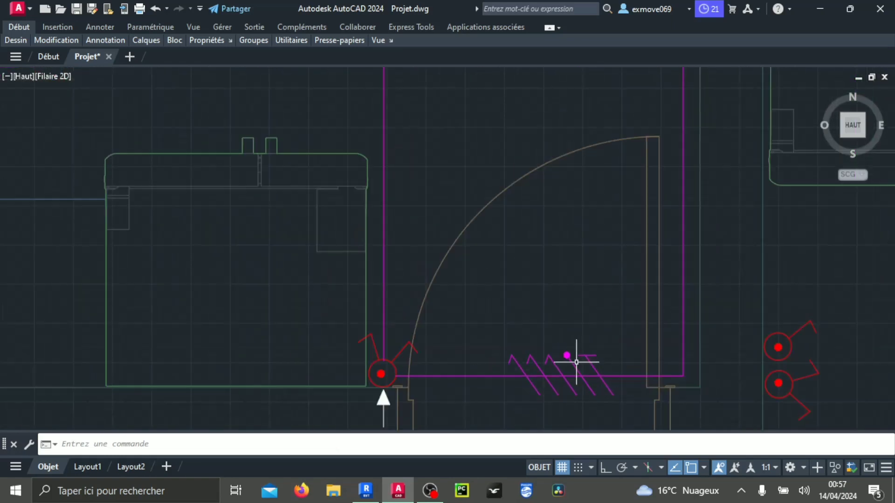
click(561, 343)
click(638, 411)
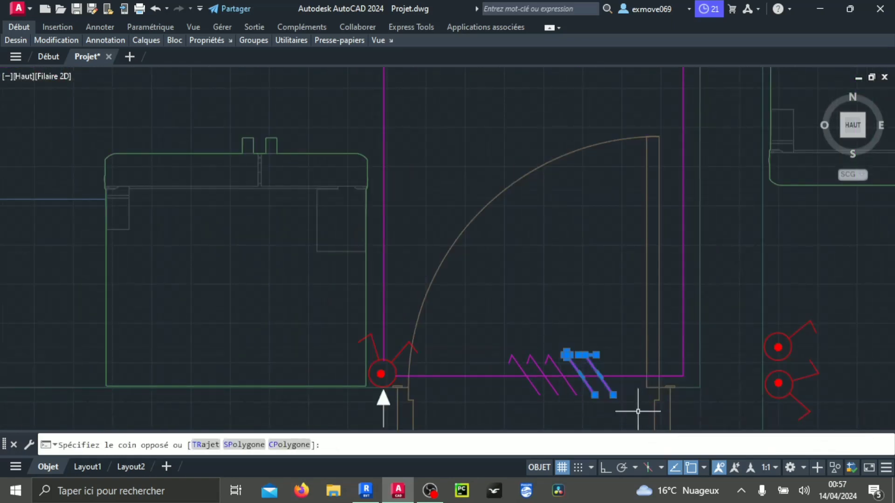
scroll(536, 354, down, 4)
middle_drag(539, 351, 522, 350)
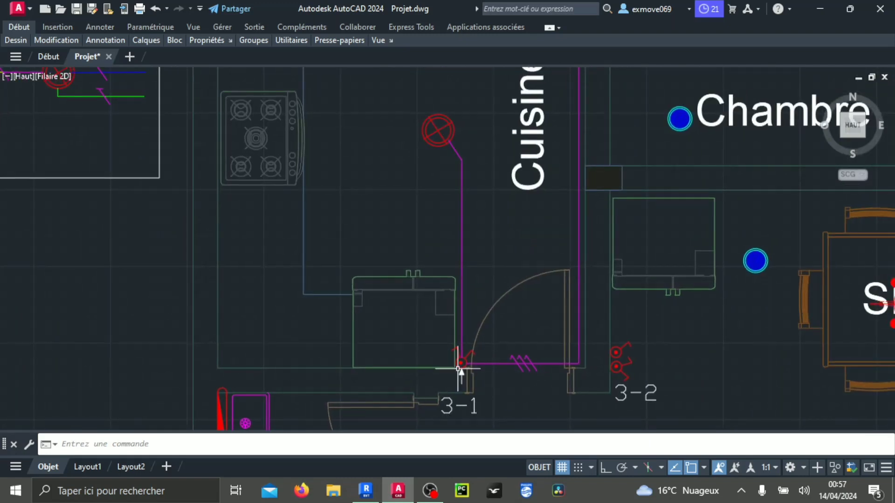
Compare the kitchen runs between the lamp, switch 3-1 and the balcony-door switch with the conductors shown in the SVV diagram
scroll(459, 369, up, 4)
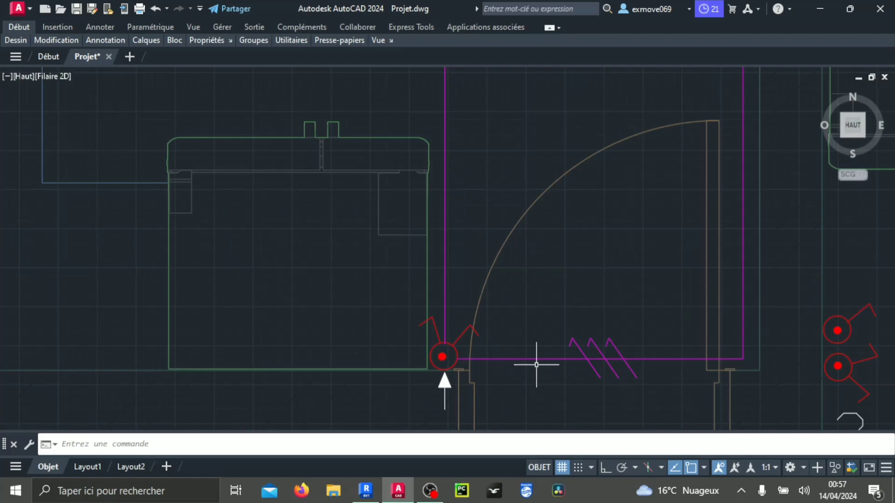
scroll(531, 361, down, 4)
scroll(553, 362, up, 6)
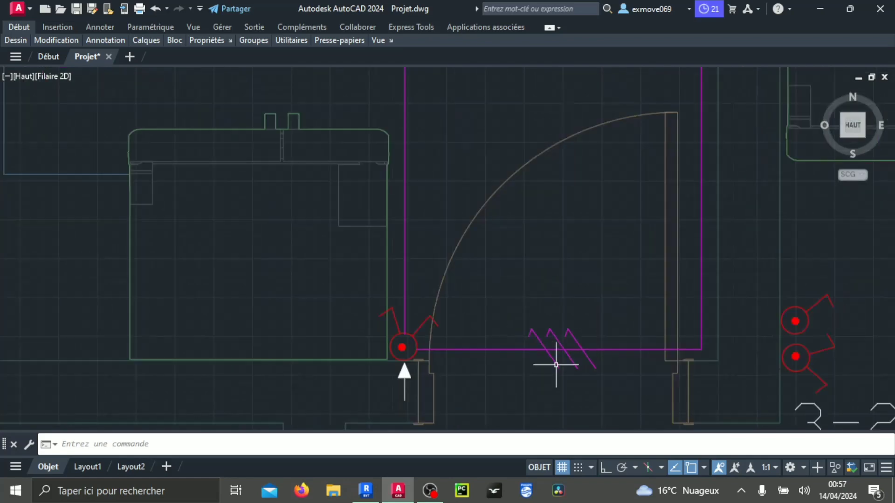
scroll(549, 339, down, 6)
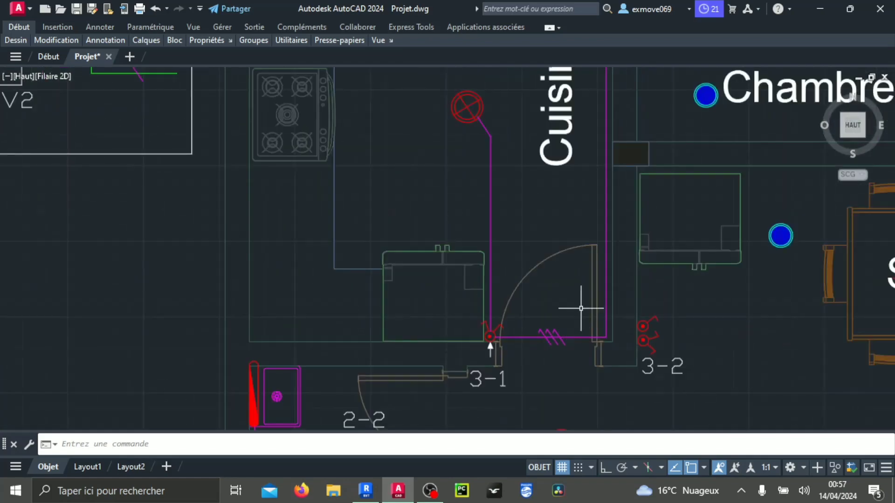
middle_drag(570, 323, 564, 374)
scroll(553, 327, down, 5)
scroll(540, 312, up, 4)
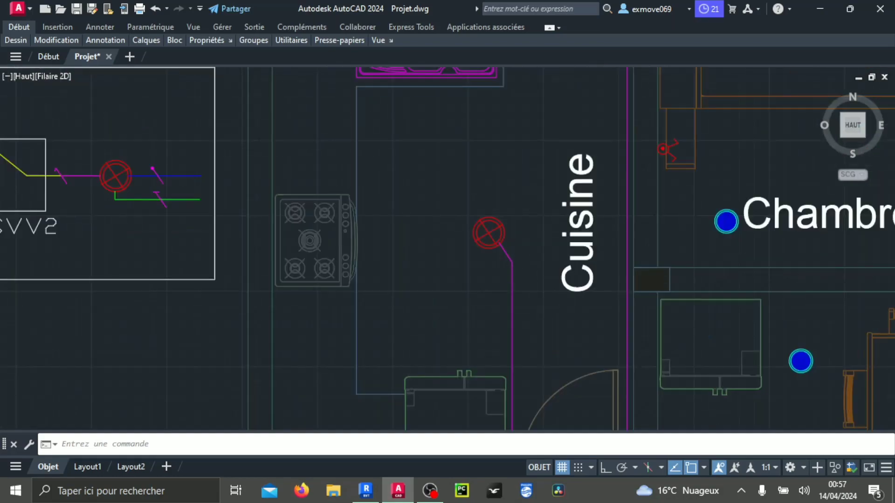
scroll(536, 306, down, 4)
scroll(557, 270, down, 4)
scroll(550, 242, up, 7)
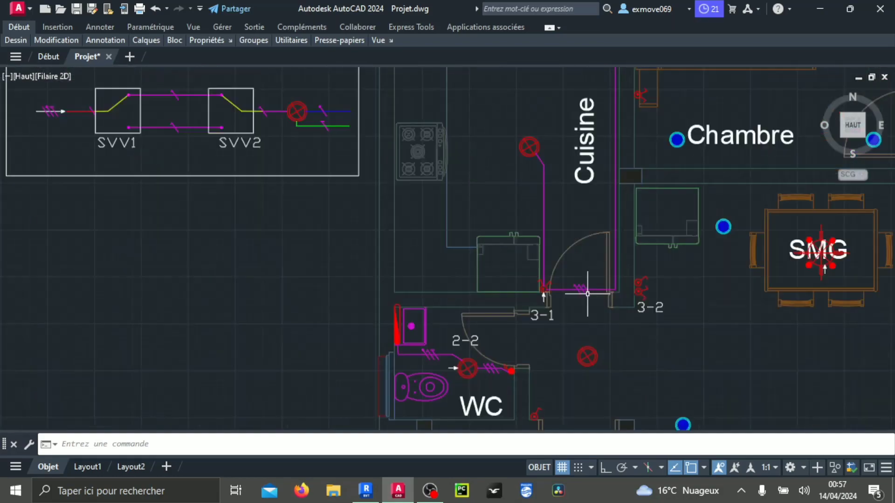
scroll(544, 168, down, 4)
scroll(554, 212, up, 3)
scroll(554, 221, down, 3)
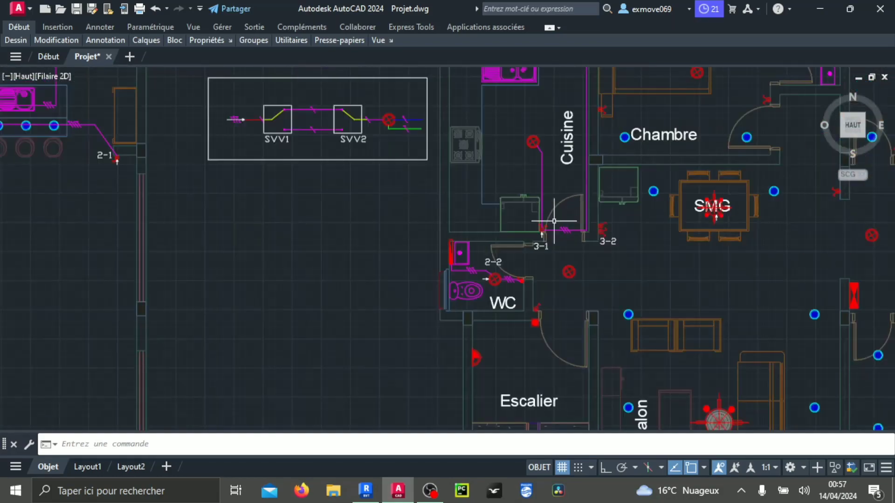
middle_drag(538, 222, 556, 285)
middle_drag(179, 202, 338, 221)
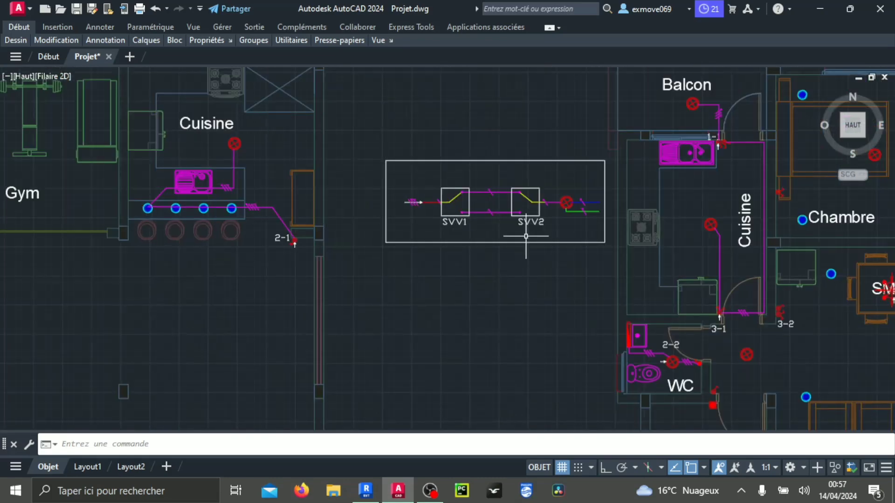
scroll(593, 229, up, 6)
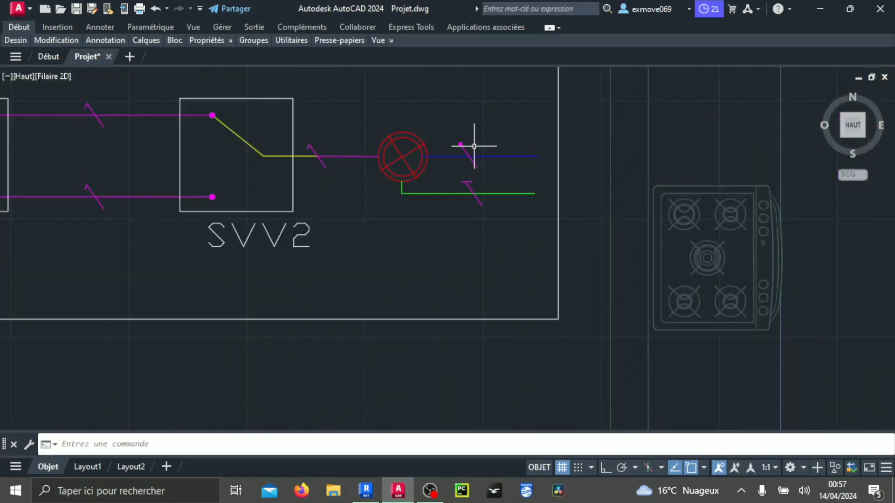
scroll(494, 164, down, 4)
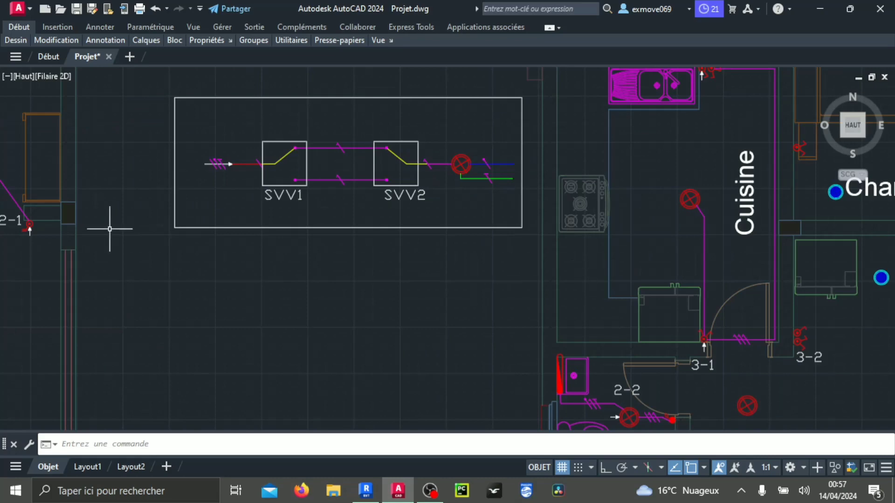
Copy the three supply conductor marks from the SVV diagram to a spot beside the vertical cable run feeding the kitchen lamp
middle_drag(109, 229, 240, 271)
scroll(352, 205, up, 6)
click(381, 174)
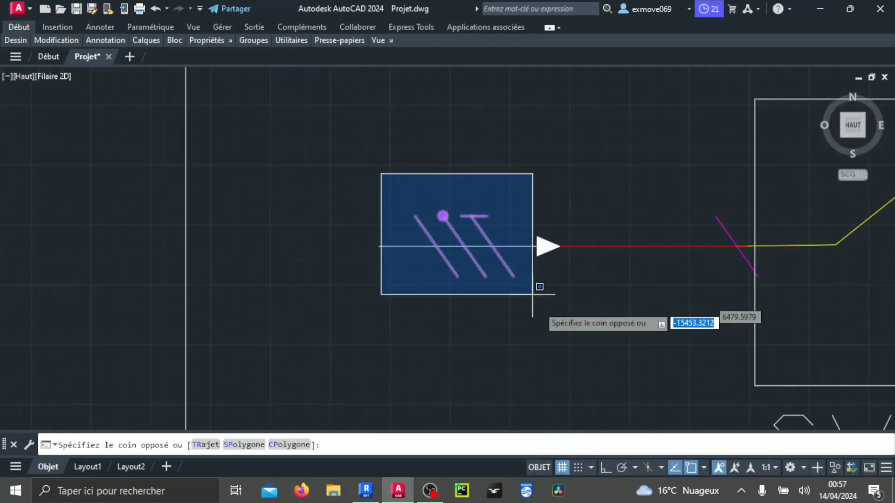
click(533, 294)
right_click(444, 265)
click(459, 286)
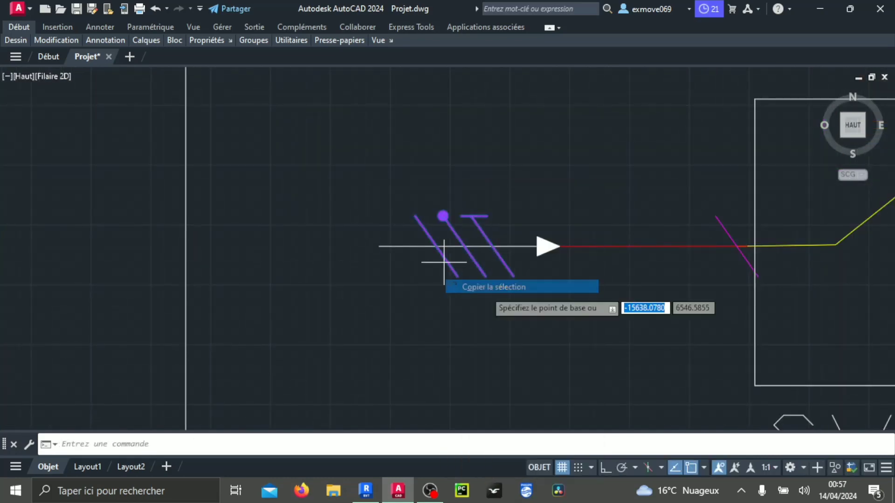
click(464, 247)
scroll(393, 305, down, 6)
mouse_move(614, 360)
middle_down()
mouse_move(496, 281)
mouse_move(350, 212)
middle_up()
scroll(634, 244, up, 3)
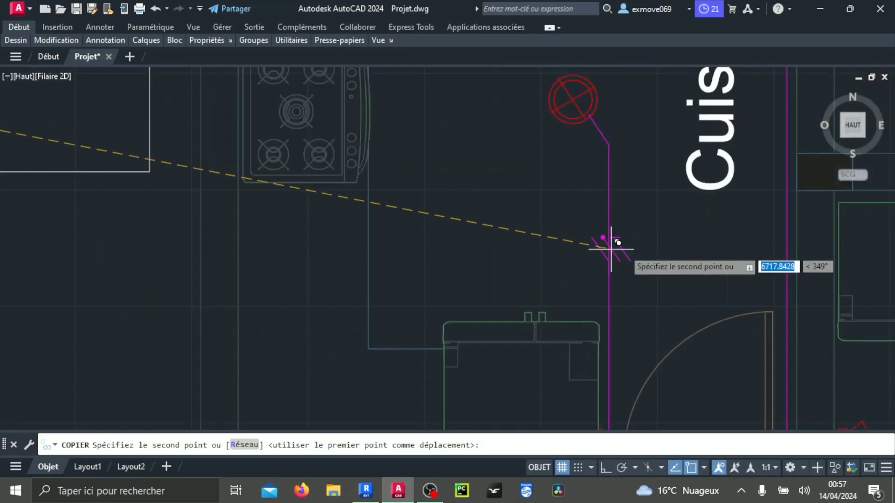
click(636, 243)
key(Escape)
Rotate the three copied conductor marks by 90 degrees about the midpoint of the middle slash
scroll(654, 258, up, 4)
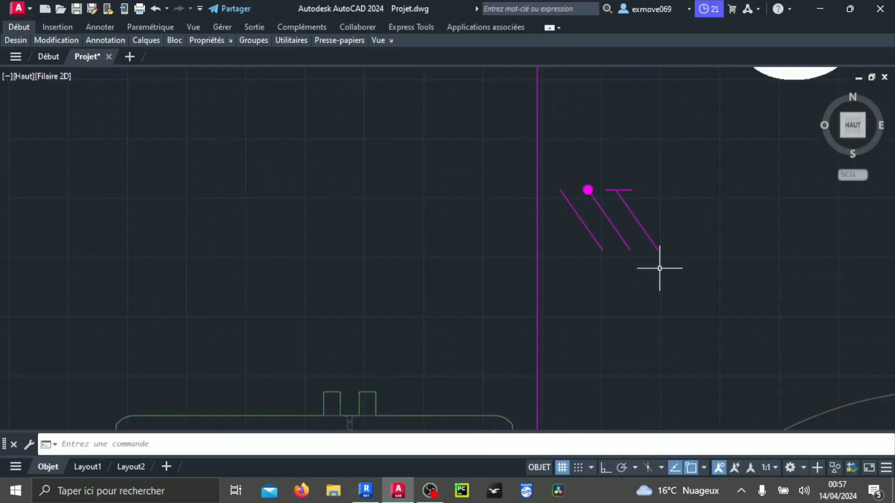
click(666, 276)
click(577, 182)
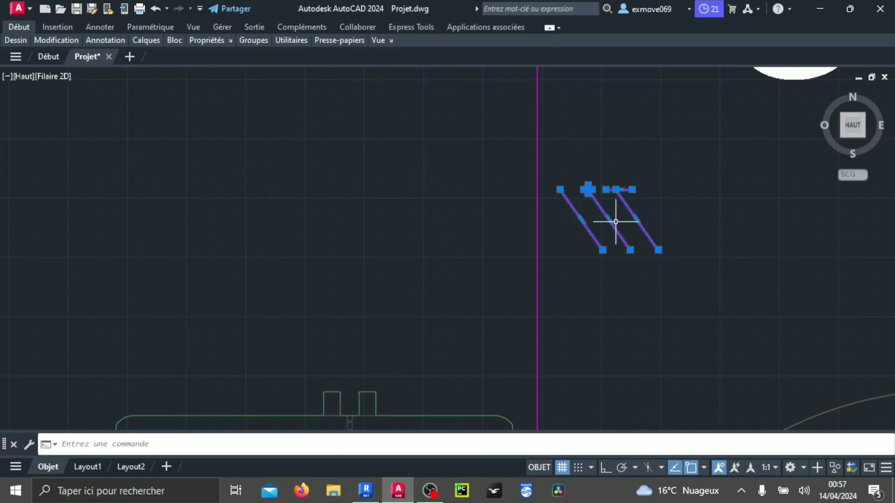
text(RO)
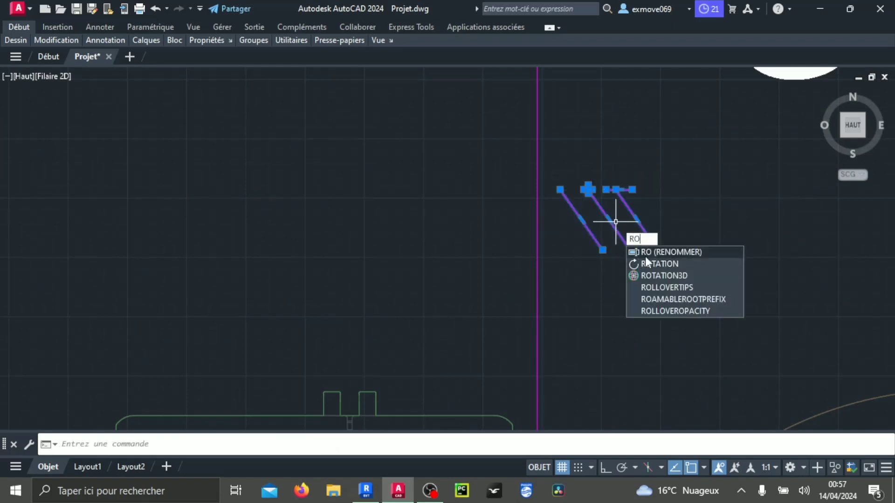
click(647, 263)
click(609, 219)
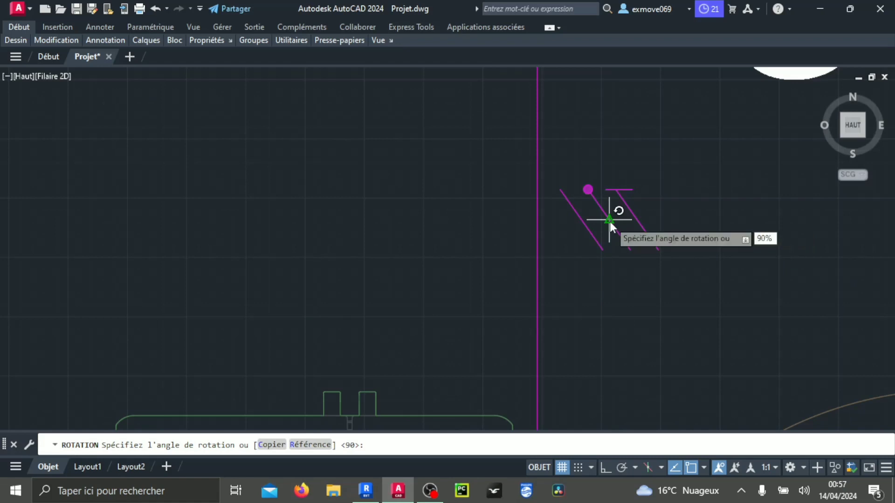
key(Return)
Move the rotated conductor marks horizontally onto the vertical cable run between the kitchen lamp and switch 3-1
scroll(610, 219, down, 3)
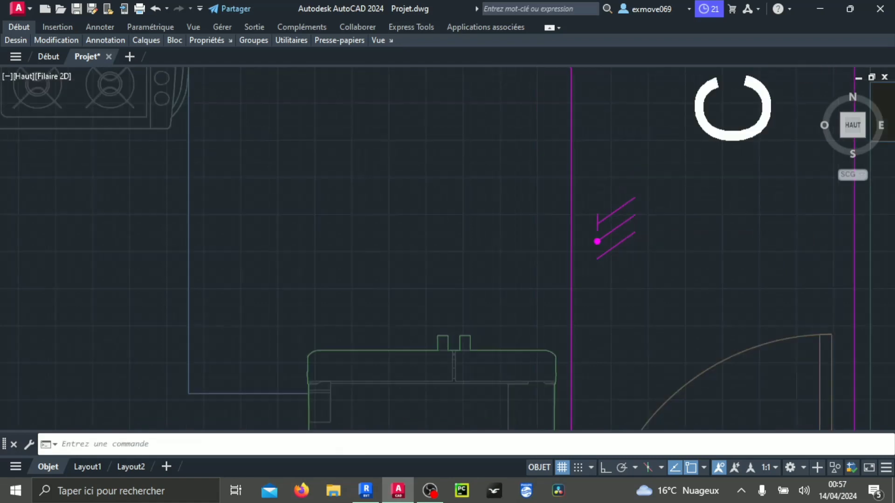
click(641, 263)
click(609, 218)
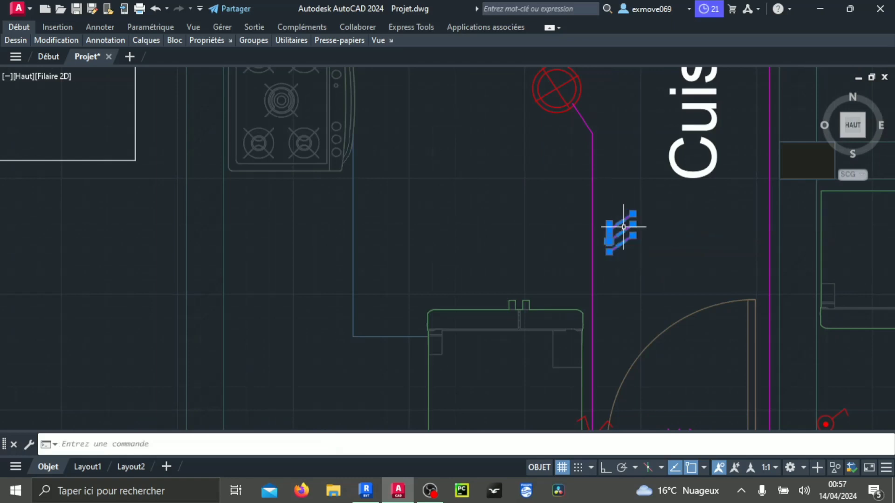
scroll(616, 231, up, 3)
right_click(625, 234)
click(636, 275)
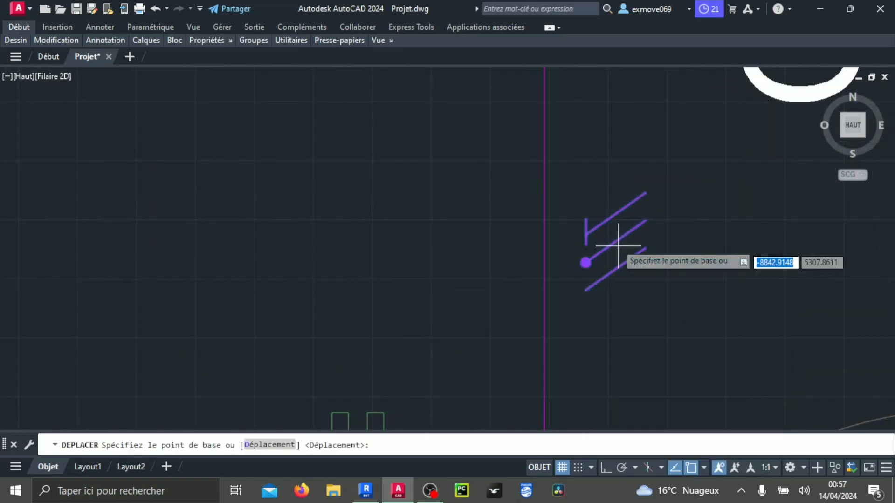
click(613, 243)
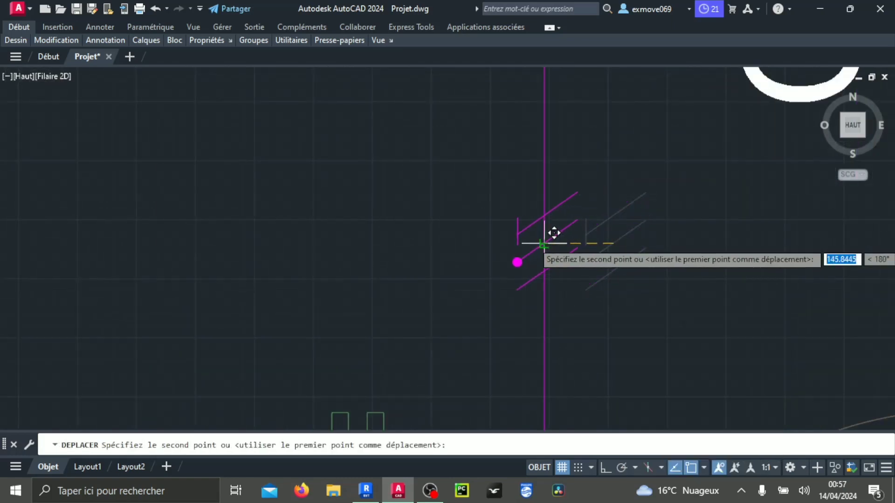
click(554, 232)
Check the marks on the kitchen lamp run against the SVV2-to-lamp conductors in the wiring diagram
scroll(560, 261, down, 5)
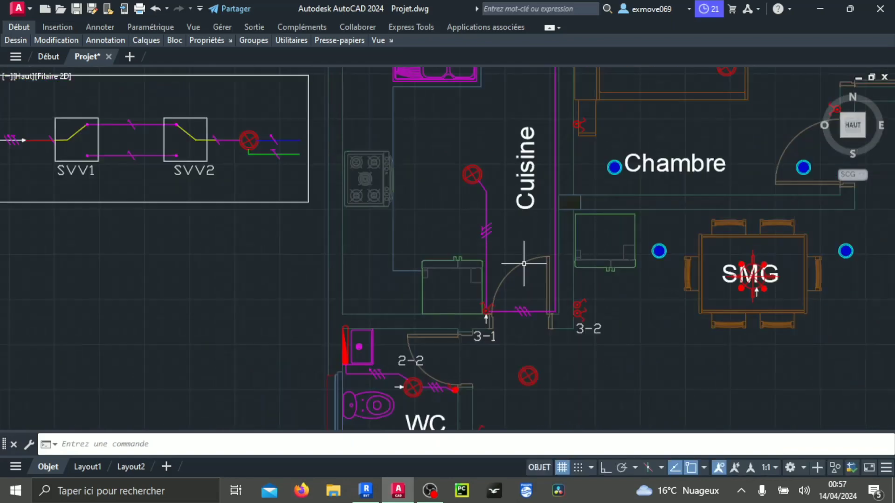
middle_drag(524, 264, 478, 273)
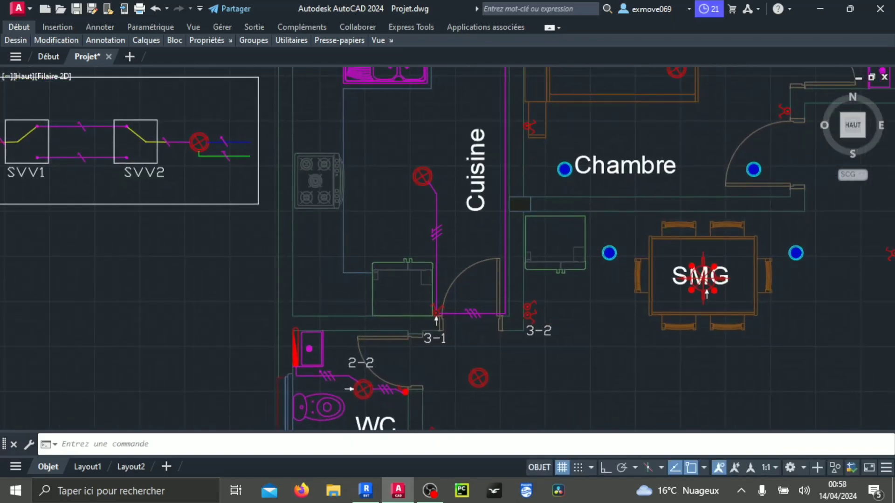
scroll(436, 319, down, 2)
scroll(444, 324, up, 2)
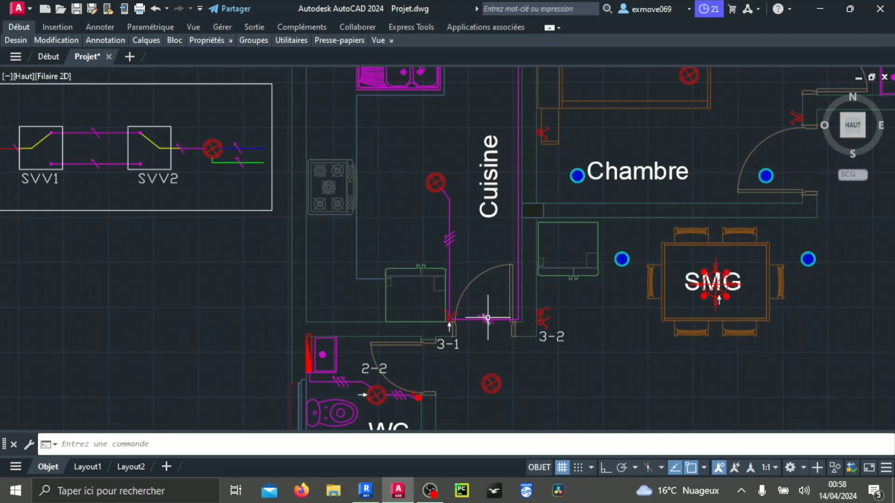
scroll(488, 318, up, 2)
scroll(433, 313, down, 4)
middle_drag(349, 312, 440, 317)
scroll(374, 221, up, 6)
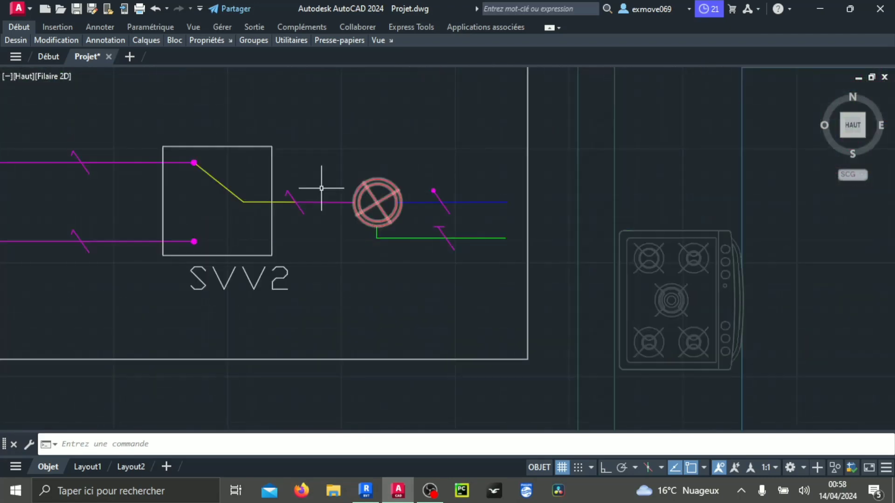
Examine the conductor marks on the kitchen lamp run and on the horizontal run beside switch 3-1, comparing them with the SVV diagram
scroll(316, 204, down, 4)
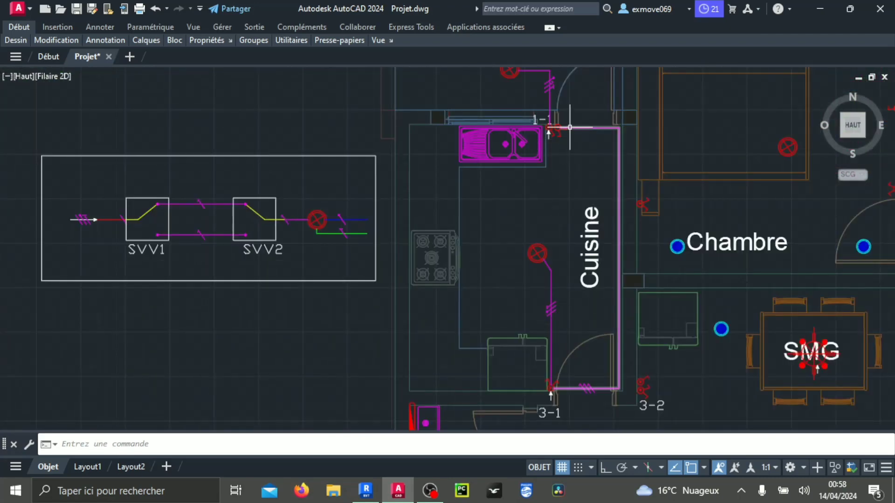
scroll(542, 401, up, 2)
scroll(555, 385, down, 2)
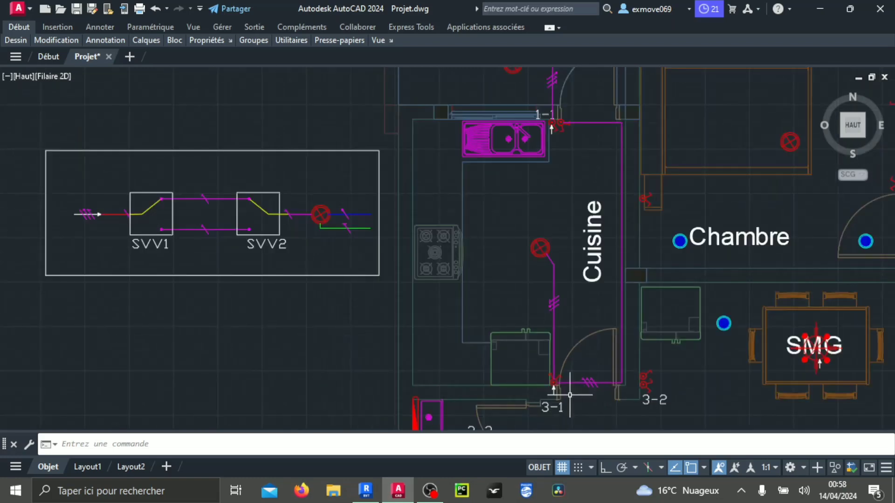
middle_drag(639, 332, 600, 324)
scroll(516, 365, up, 4)
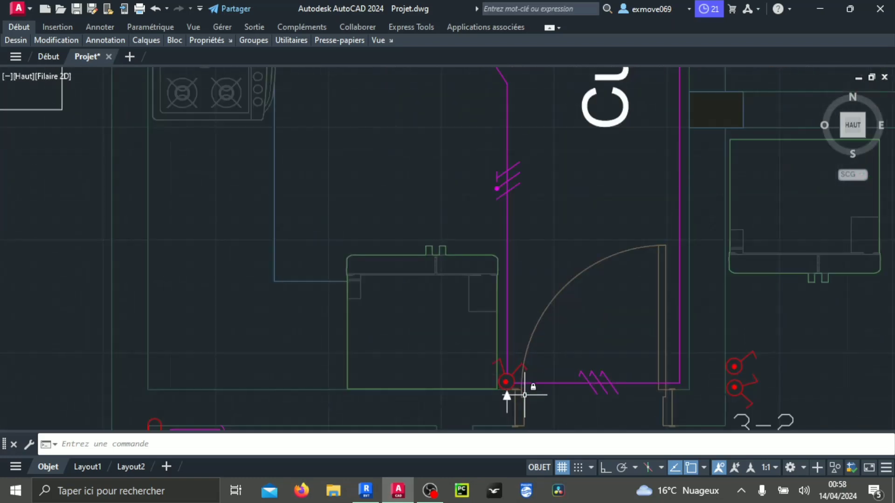
scroll(525, 195, down, 3)
scroll(515, 175, up, 5)
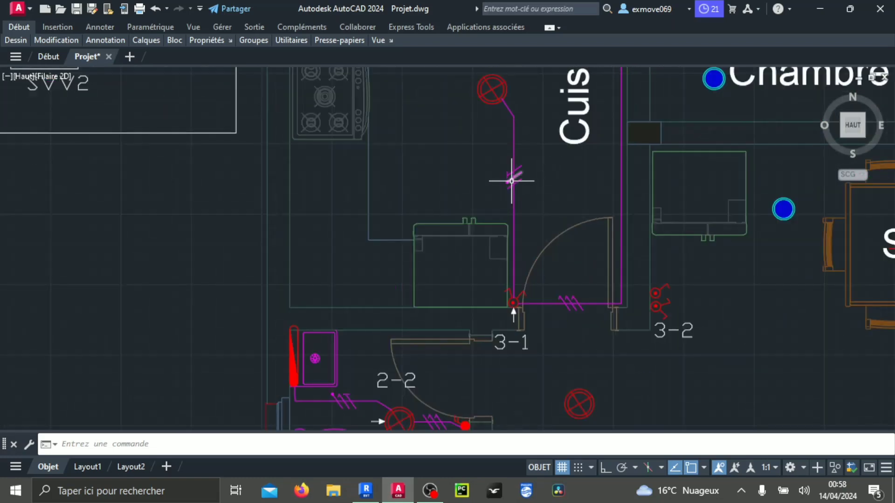
scroll(513, 195, down, 2)
mouse_move(516, 217)
middle_down()
mouse_move(501, 266)
mouse_move(510, 231)
middle_up()
scroll(500, 228, up, 2)
scroll(500, 225, down, 2)
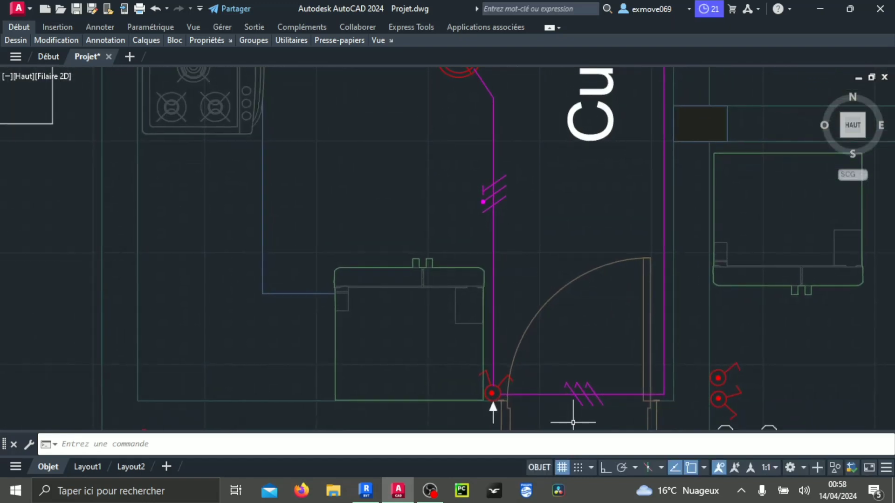
Copy the short end tick of a conductor mark beside switch 3-1 to a spot near the marks on the kitchen lamp run
scroll(574, 384, up, 2)
scroll(567, 389, up, 4)
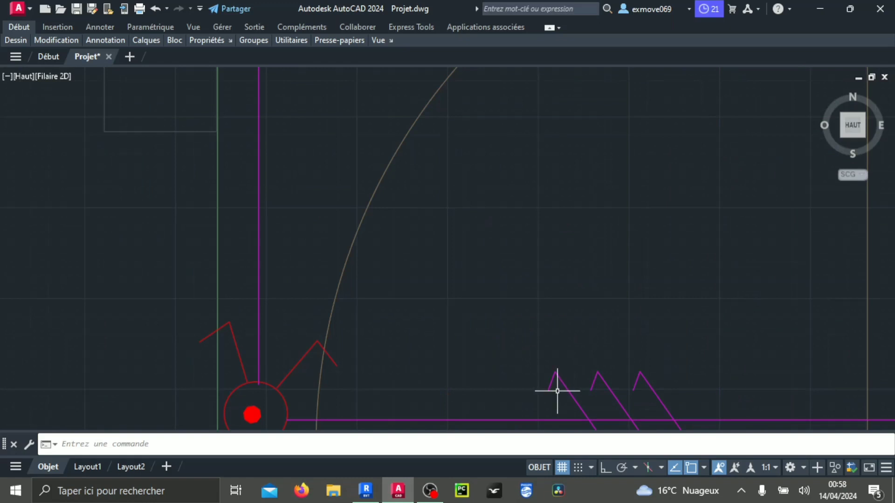
scroll(557, 391, down, 5)
scroll(548, 382, up, 5)
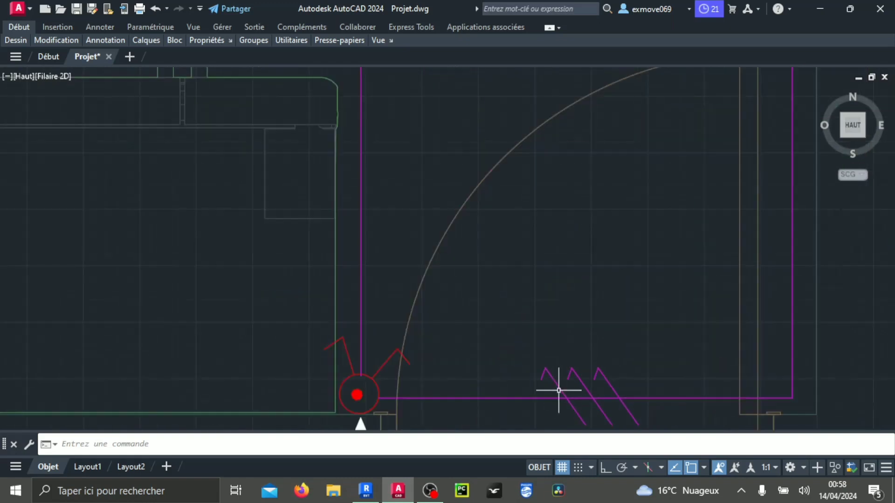
scroll(568, 369, up, 3)
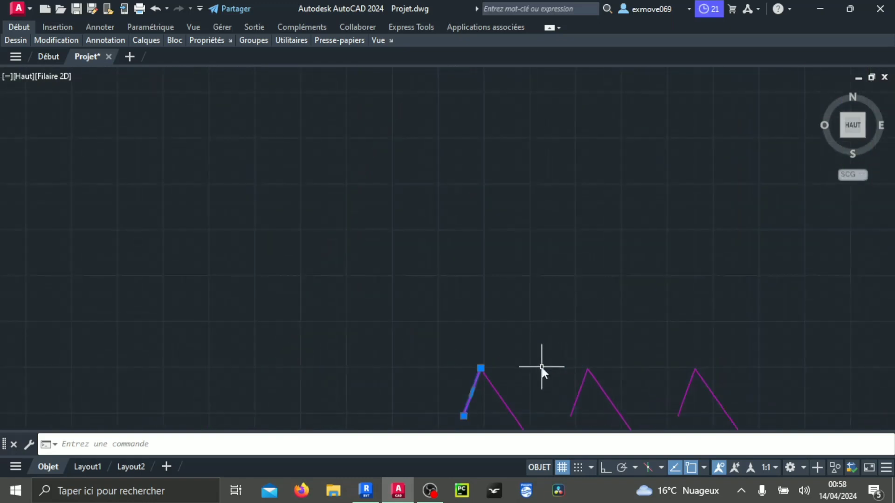
right_click(541, 367)
click(588, 159)
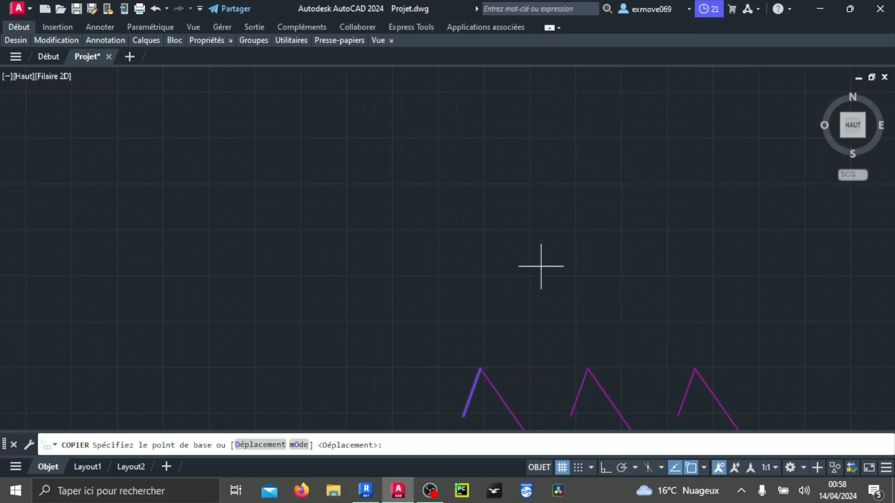
click(481, 370)
scroll(390, 317, down, 4)
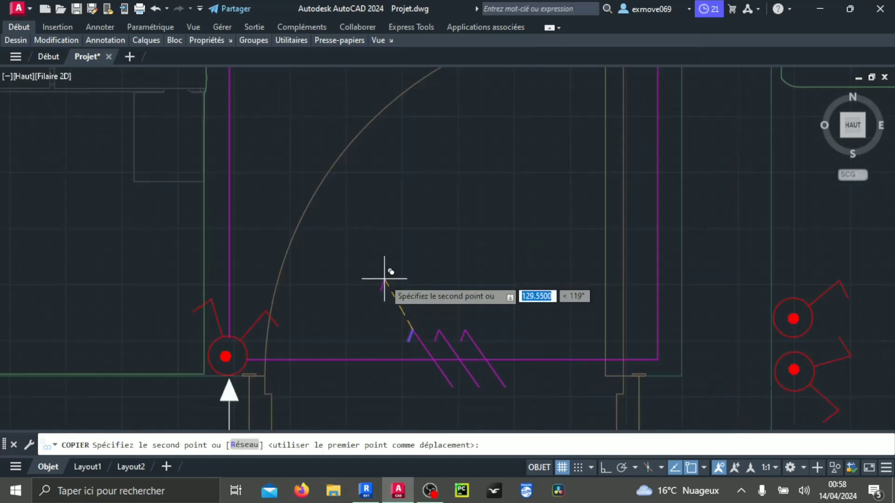
scroll(424, 304, up, 5)
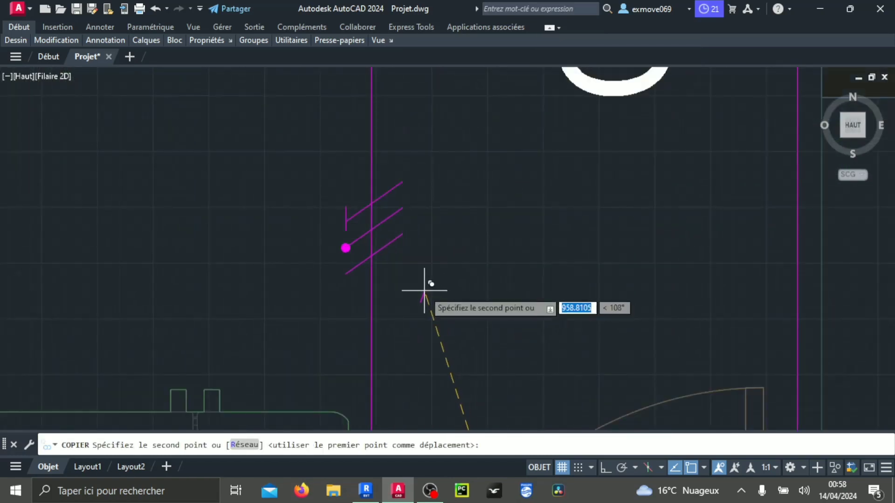
click(424, 291)
scroll(439, 329, up, 2)
key(Return)
scroll(435, 324, up, 3)
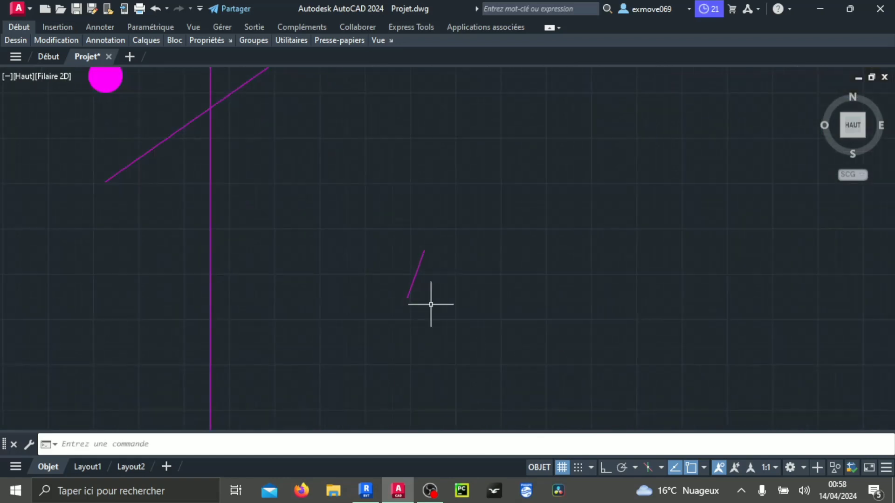
Rotate the copied tick by 90 degrees about its midpoint
click(454, 313)
click(411, 286)
text(ROTATION)
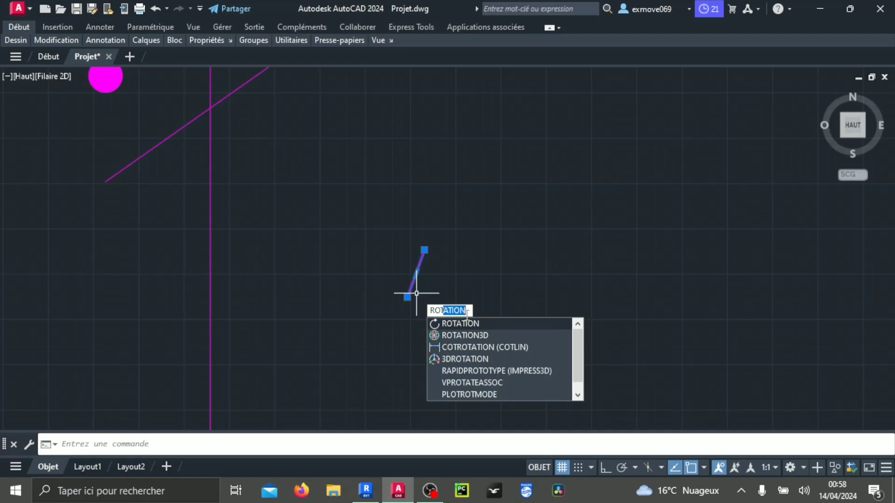
key(Return)
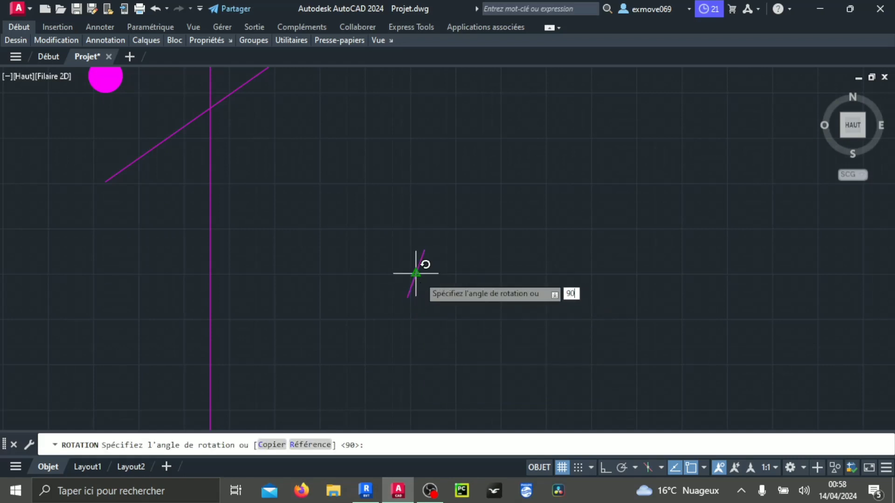
key(Return)
scroll(422, 280, up, 4)
Move the rotated tick by its endpoint onto the lower end of the bottom slash on the kitchen lamp run
click(424, 288)
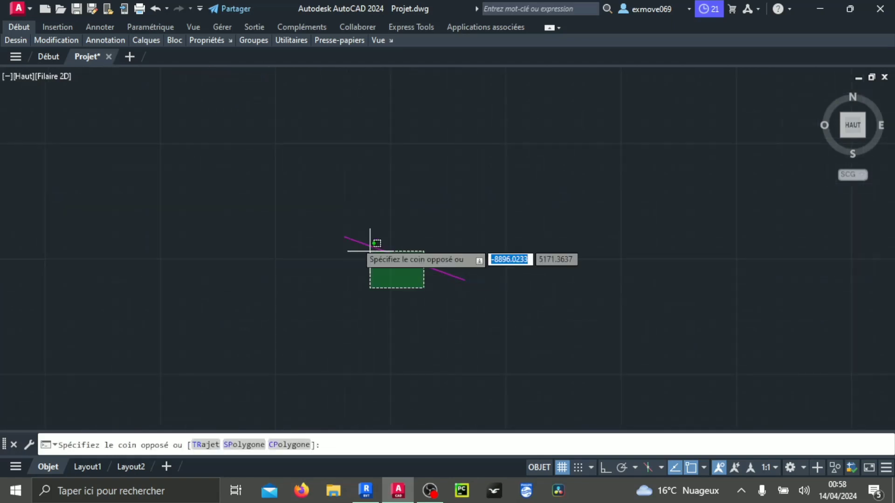
click(371, 251)
middle_drag(355, 239, 406, 340)
scroll(404, 332, up, 2)
right_click(402, 305)
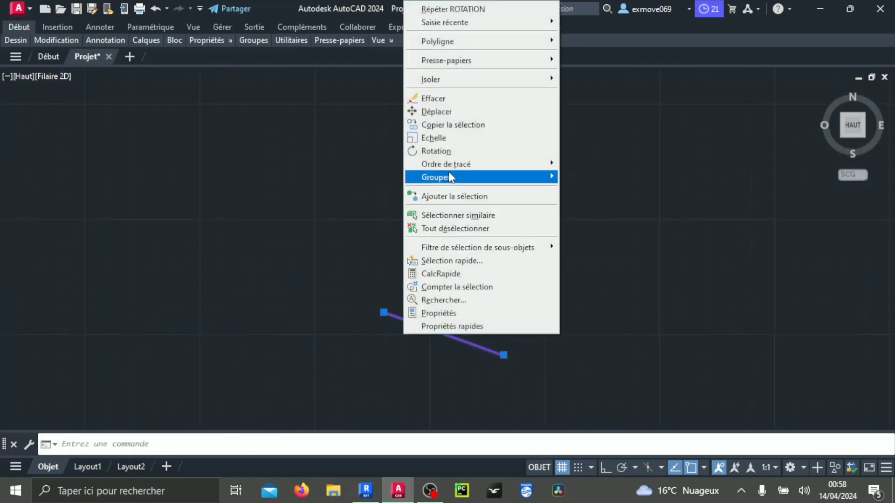
click(436, 111)
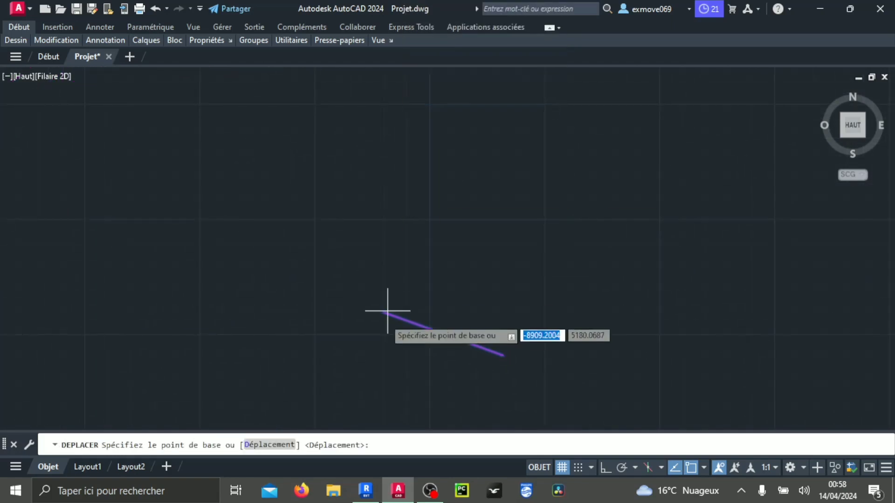
click(383, 312)
scroll(295, 249, down, 5)
middle_drag(295, 248, 461, 330)
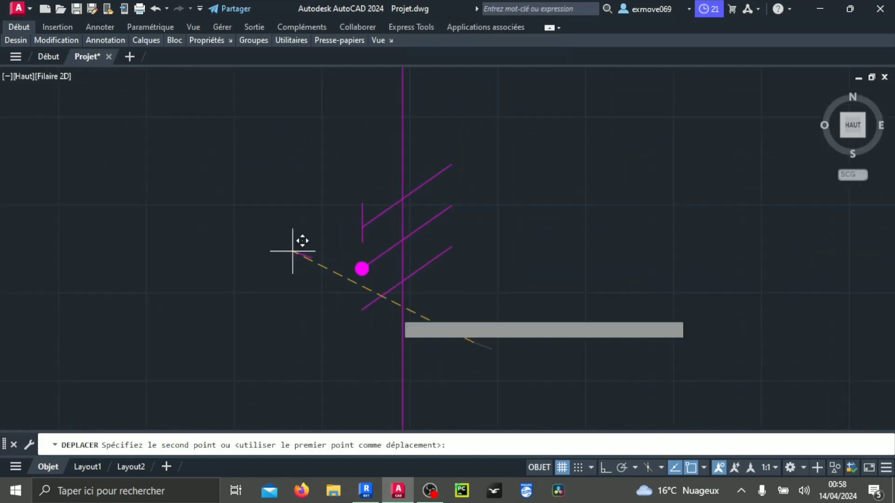
scroll(354, 310, up, 2)
click(370, 309)
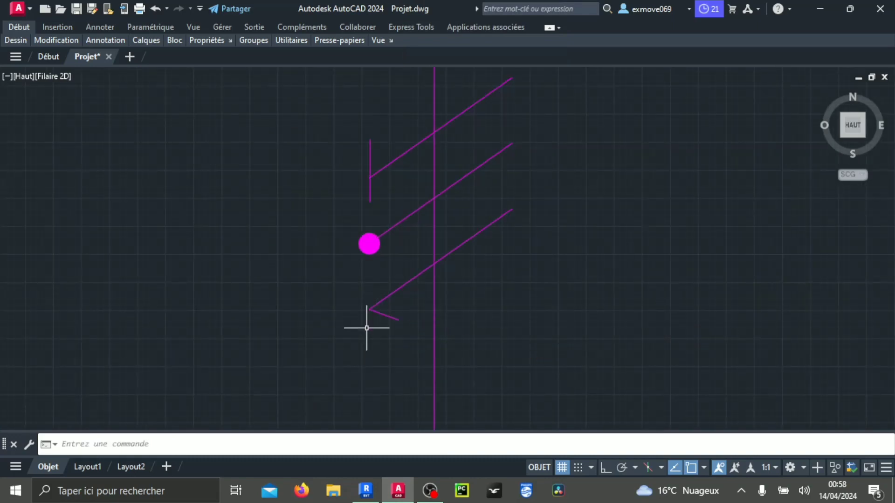
Check the phase, neutral and earth marks on the lamp run and the kitchen cable routing between both two-way switches against the SVV diagram
scroll(367, 328, down, 3)
scroll(488, 135, down, 2)
scroll(450, 117, down, 2)
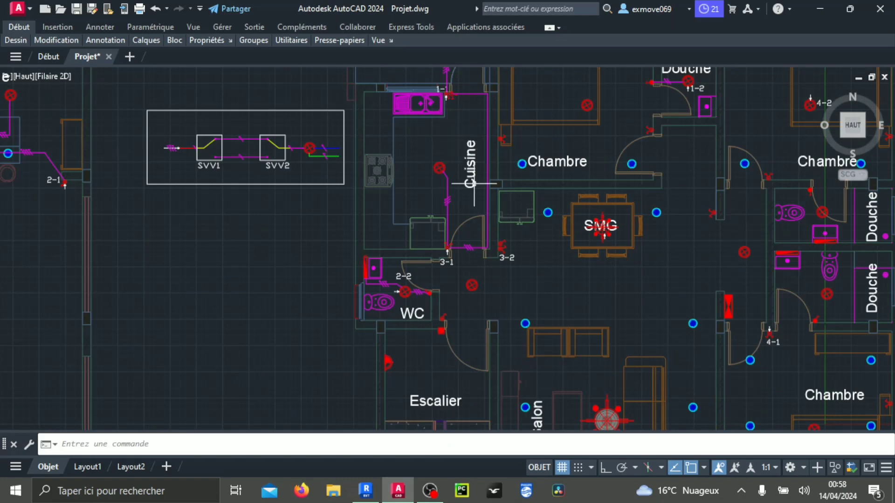
scroll(450, 231, up, 5)
middle_drag(435, 207, 437, 326)
scroll(450, 167, down, 2)
scroll(439, 256, up, 2)
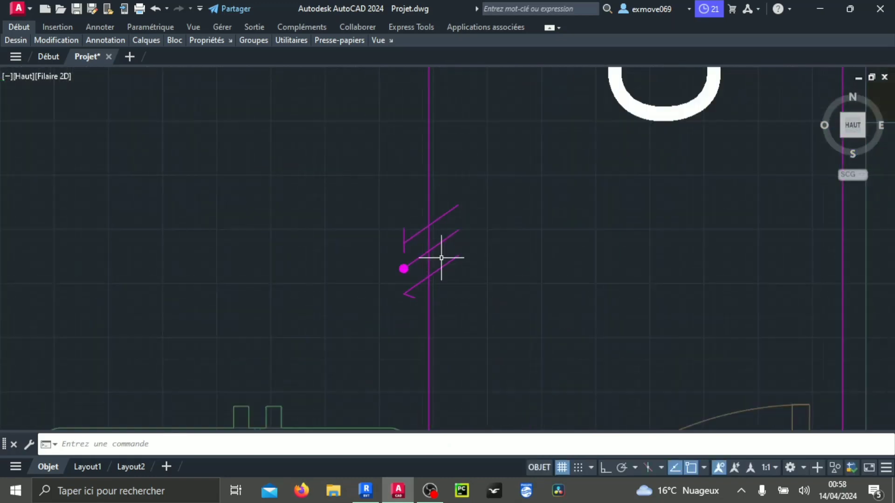
scroll(430, 250, down, 3)
scroll(429, 254, up, 1)
scroll(428, 255, up, 3)
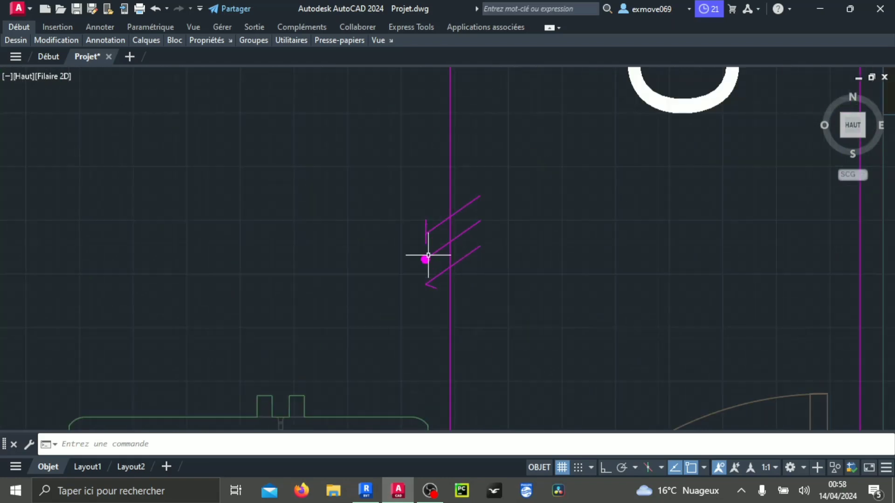
scroll(423, 229, down, 3)
scroll(529, 269, up, 1)
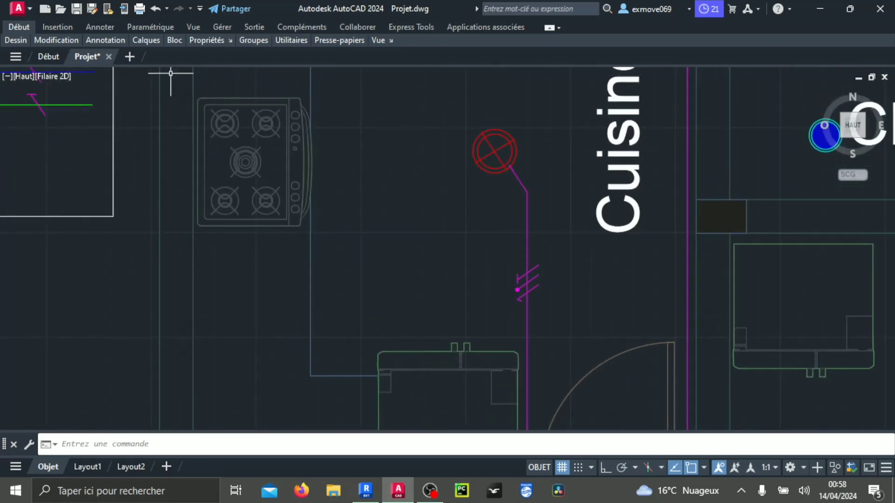
scroll(191, 223, down, 2)
middle_drag(191, 222, 286, 306)
scroll(237, 255, down, 2)
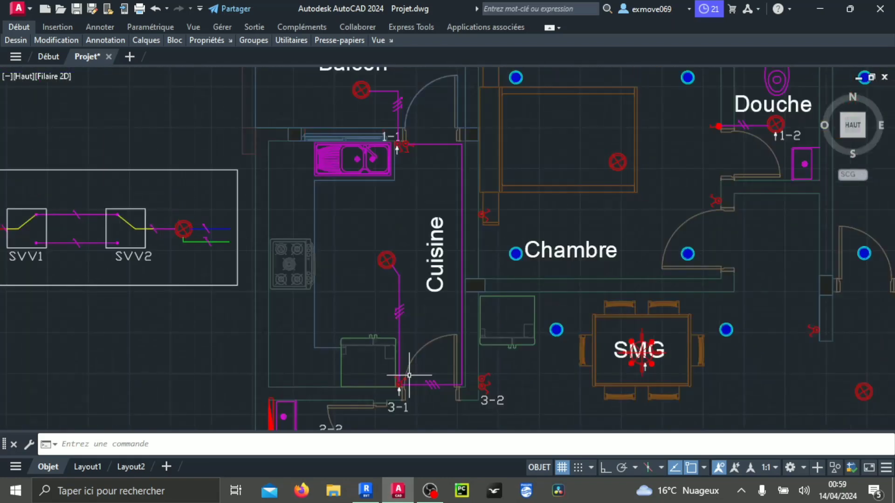
scroll(406, 300, up, 4)
scroll(406, 304, down, 4)
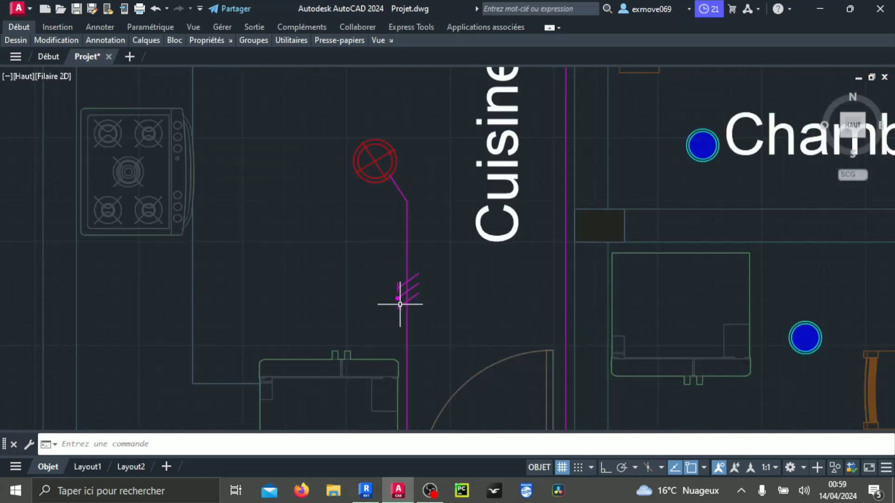
mouse_move(430, 355)
middle_down()
mouse_move(398, 325)
mouse_move(408, 350)
middle_up()
middle_drag(373, 248, 369, 257)
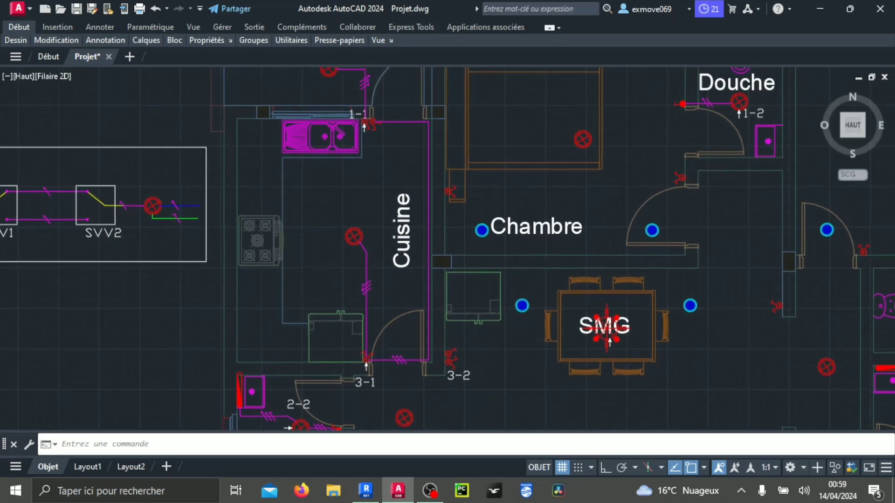
middle_drag(367, 306, 367, 326)
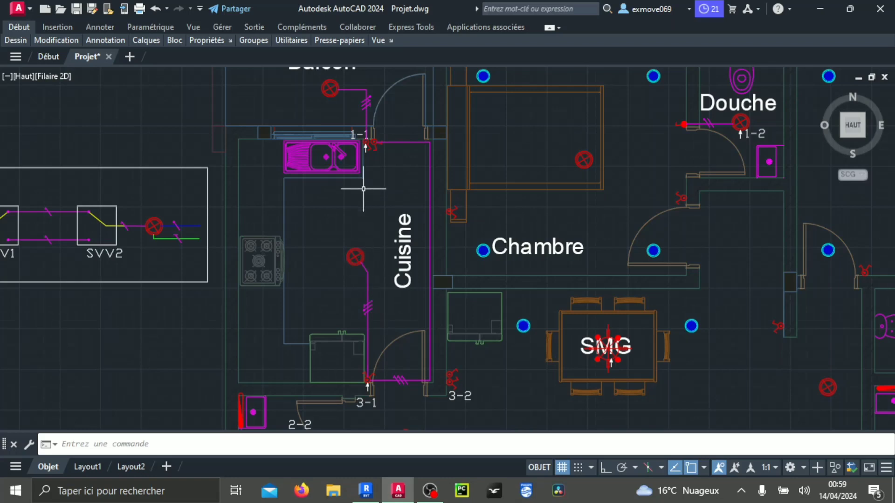
Delete the cable polyline between the kitchen lamp and switch 3-1, keeping its conductor marks
click(379, 316)
scroll(379, 316, up, 4)
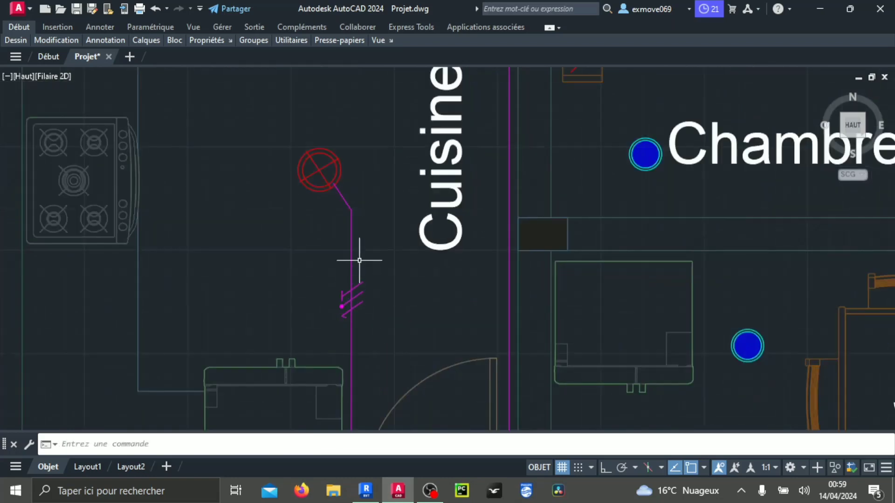
click(360, 261)
click(316, 239)
scroll(329, 265, down, 6)
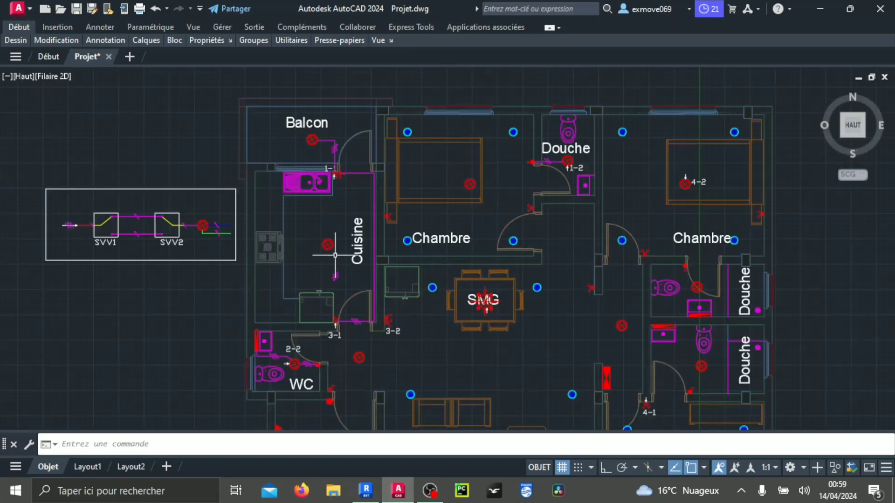
Draw a polyline from the two-way switch beside the kitchen's balcony door straight down with Ortho on, ending at the kitchen lamp
middle_drag(335, 247, 333, 303)
scroll(332, 267, up, 2)
scroll(362, 357, down, 4)
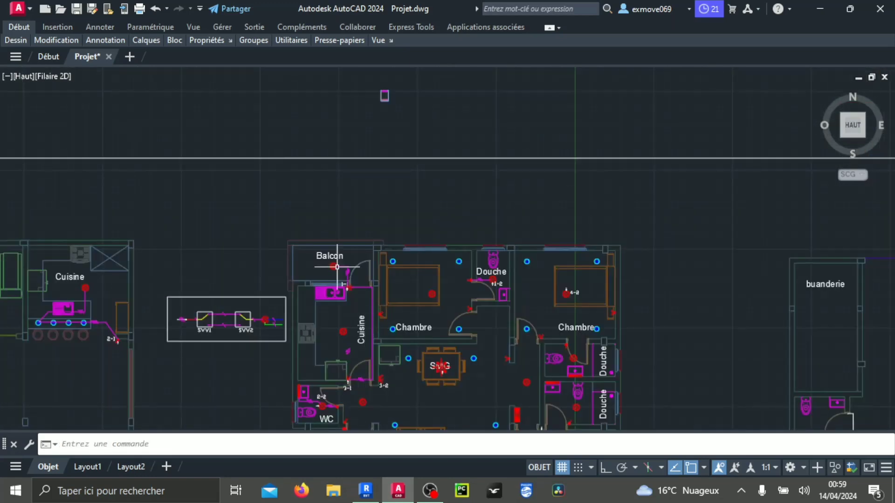
scroll(358, 339, up, 6)
middle_drag(340, 299, 343, 314)
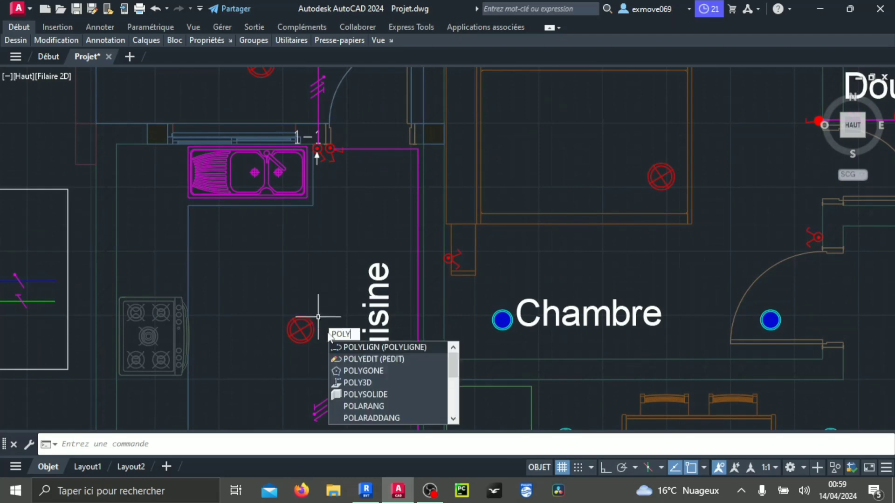
key(Return)
middle_drag(320, 254, 316, 313)
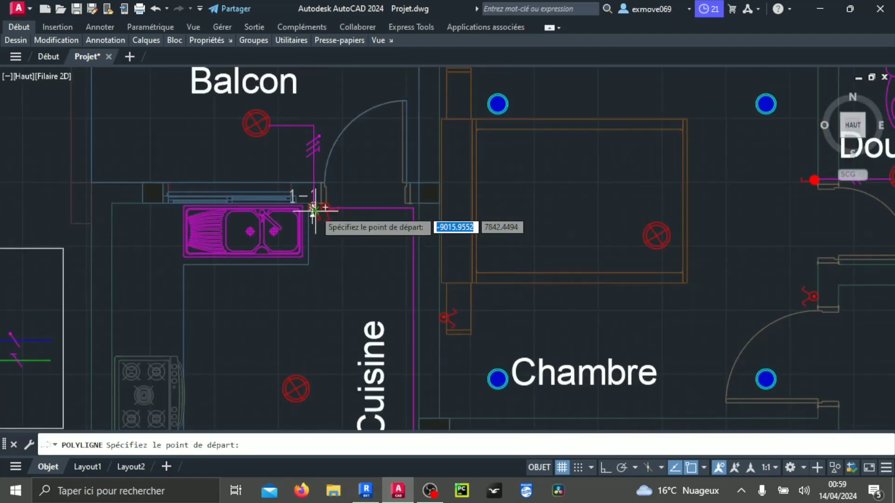
scroll(324, 216, up, 6)
click(325, 196)
scroll(330, 368, down, 2)
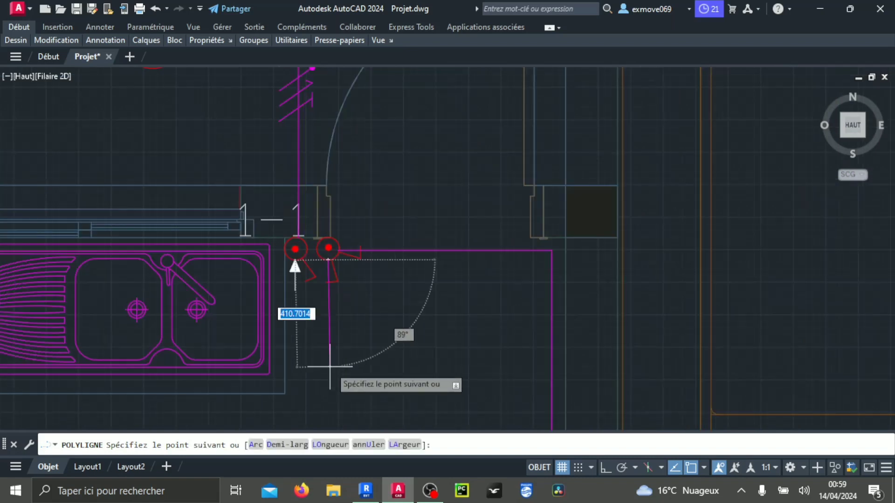
middle_drag(330, 366, 341, 322)
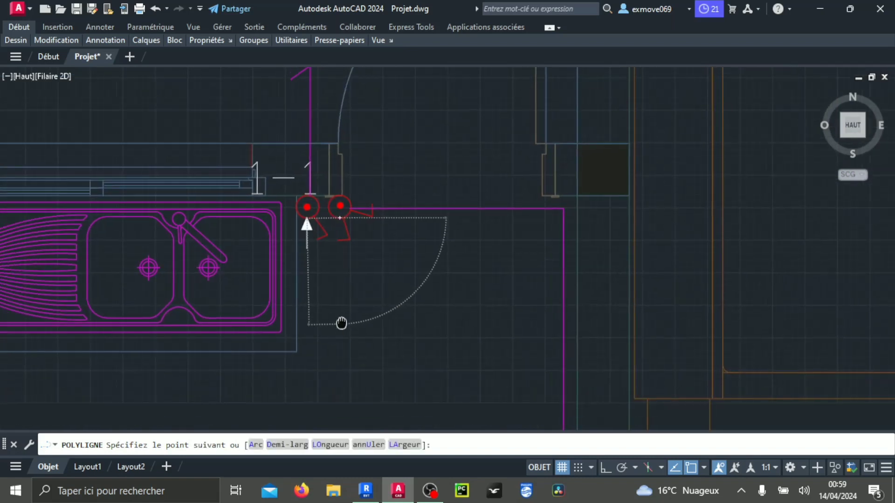
click(605, 468)
scroll(491, 366, down, 2)
scroll(545, 225, up, 3)
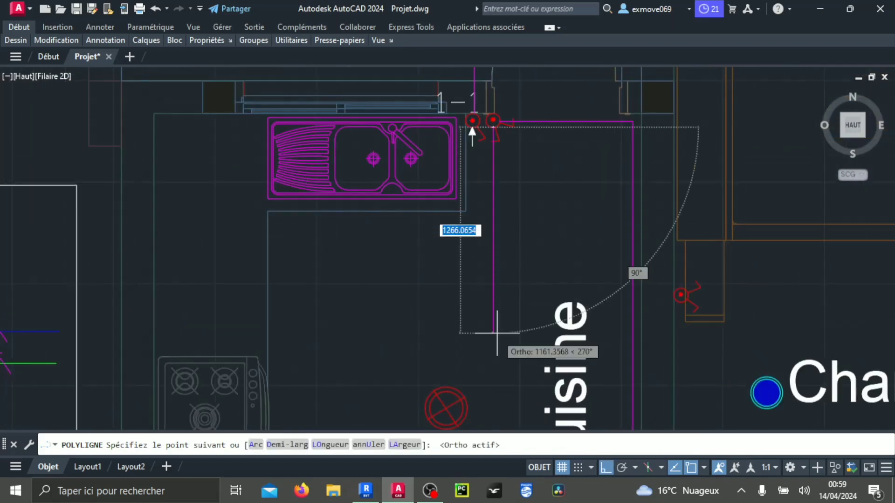
click(494, 414)
scroll(467, 411, up, 6)
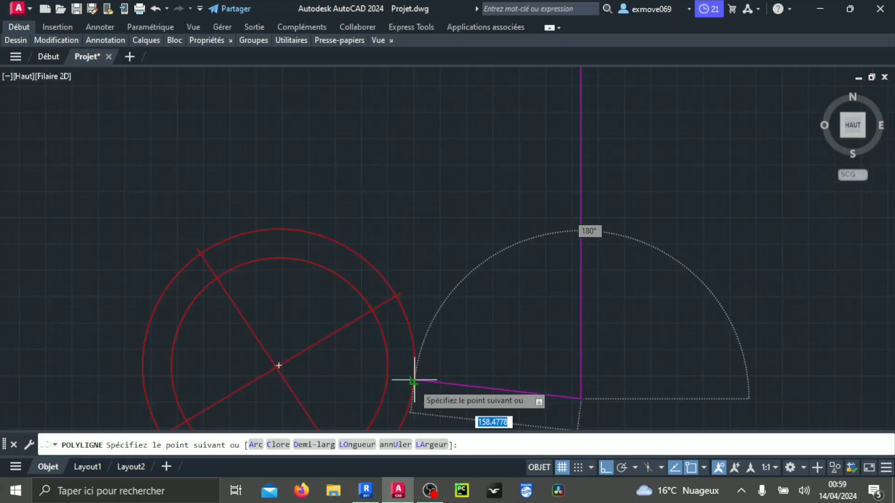
click(410, 398)
key(Return)
scroll(500, 357, down, 5)
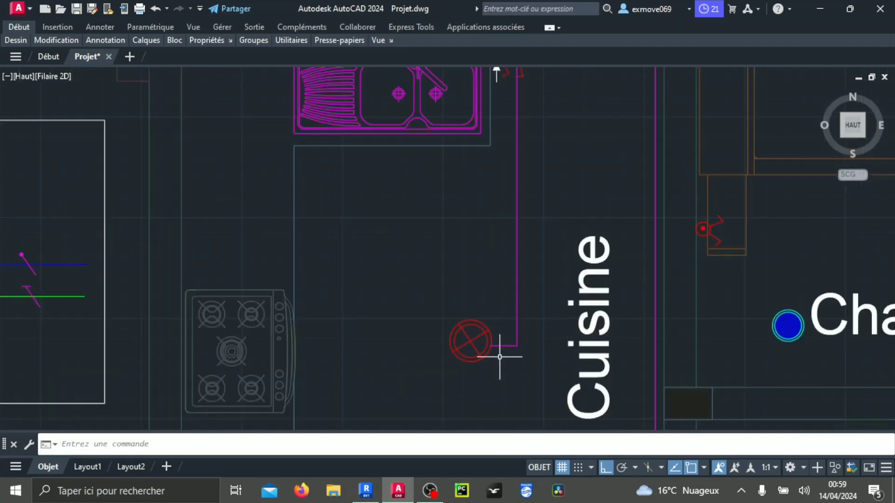
Move the three conductor marks by the middle slash's midpoint onto the vertical lamp cable above the kitchen lamp, with Ortho off
scroll(511, 383, down, 2)
middle_drag(511, 383, 432, 320)
scroll(451, 314, up, 5)
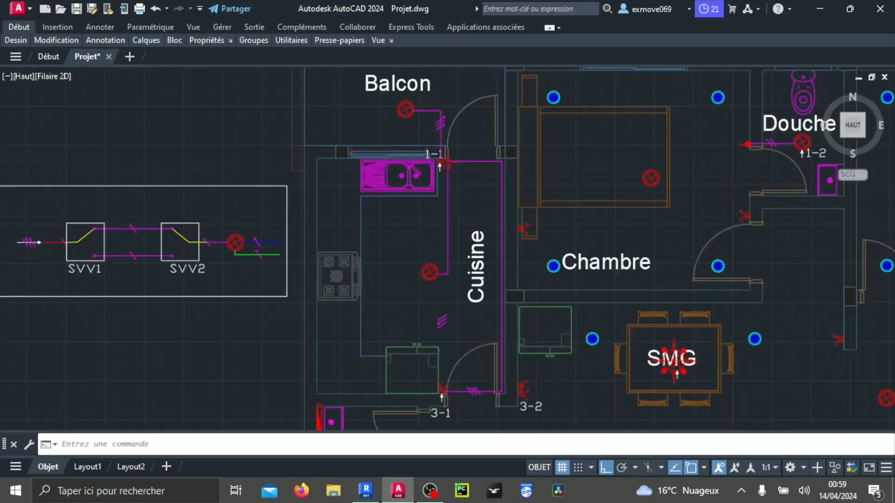
click(451, 322)
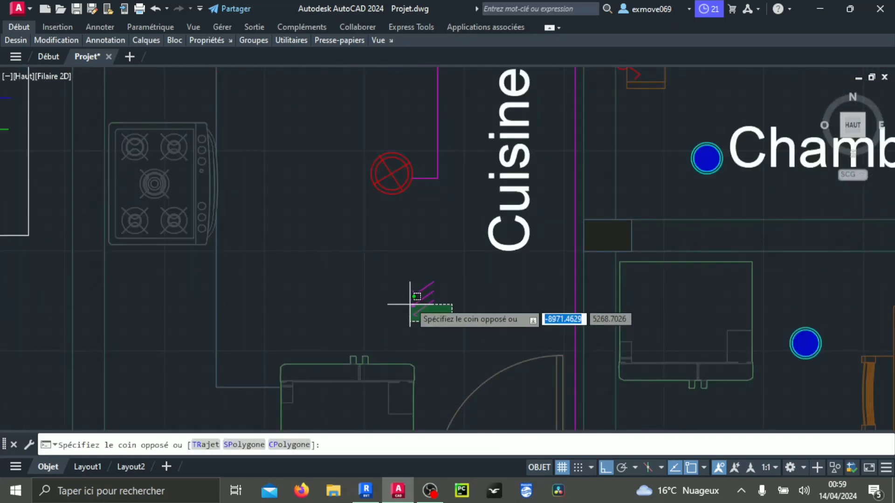
click(397, 273)
right_click(408, 303)
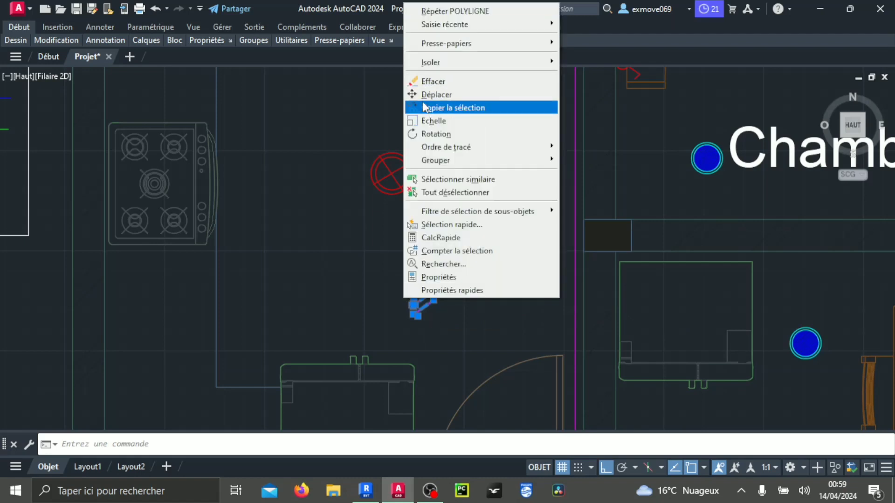
click(435, 94)
scroll(420, 280, up, 5)
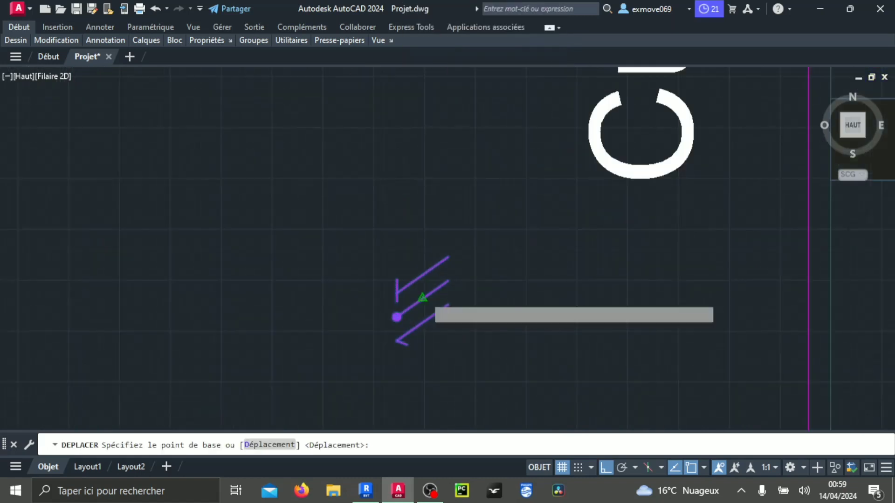
click(422, 298)
scroll(418, 194, down, 8)
middle_drag(426, 185, 427, 285)
scroll(416, 196, up, 6)
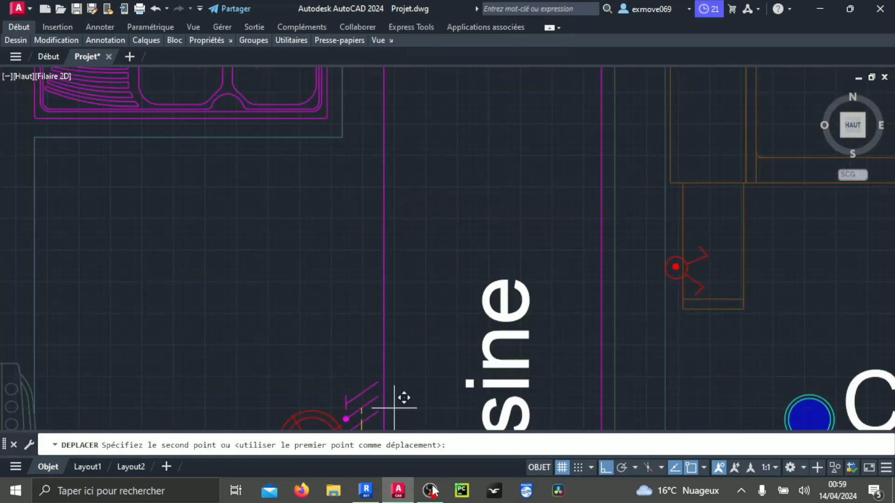
click(605, 468)
middle_drag(405, 247, 415, 282)
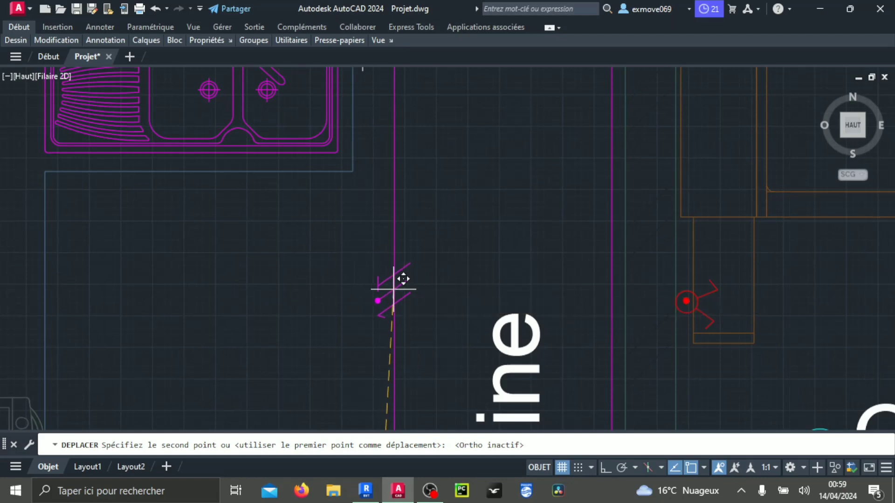
click(395, 289)
scroll(394, 280, down, 4)
scroll(405, 261, up, 4)
scroll(422, 291, down, 2)
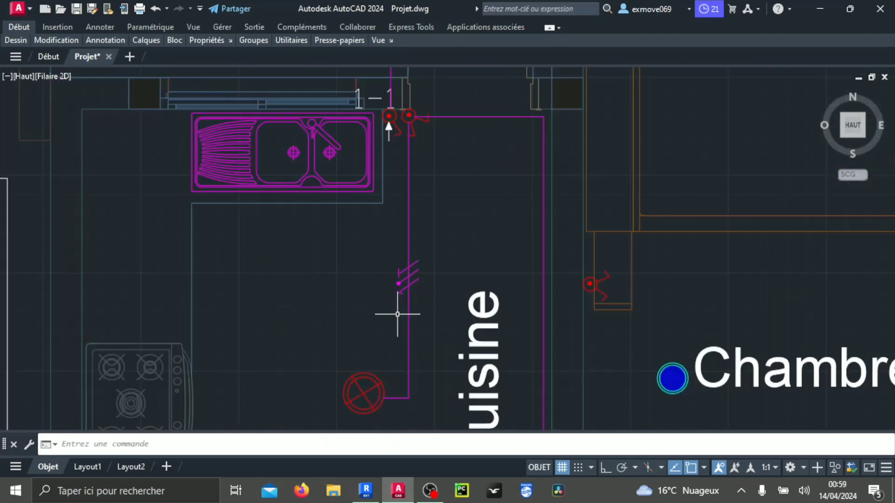
Delete the rightmost of the three slanted conductor marks on the cable beside switch 3-1
scroll(420, 286, down, 5)
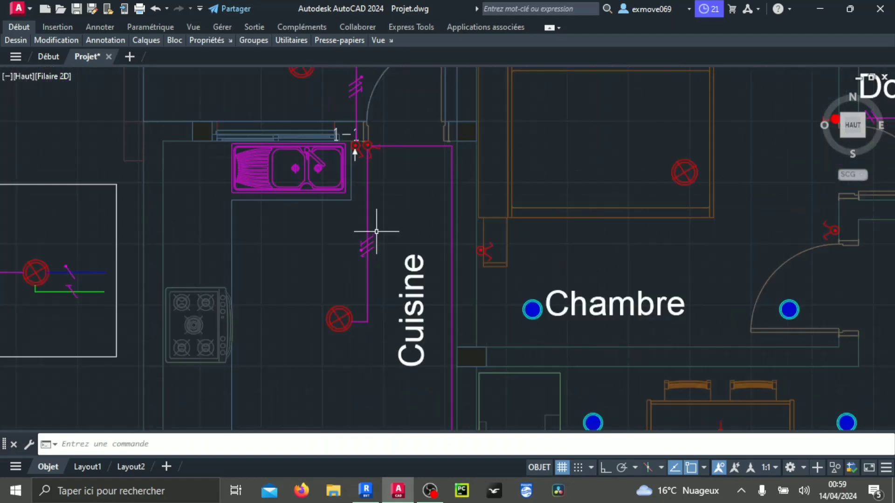
middle_drag(372, 234, 342, 157)
middle_drag(364, 408, 368, 337)
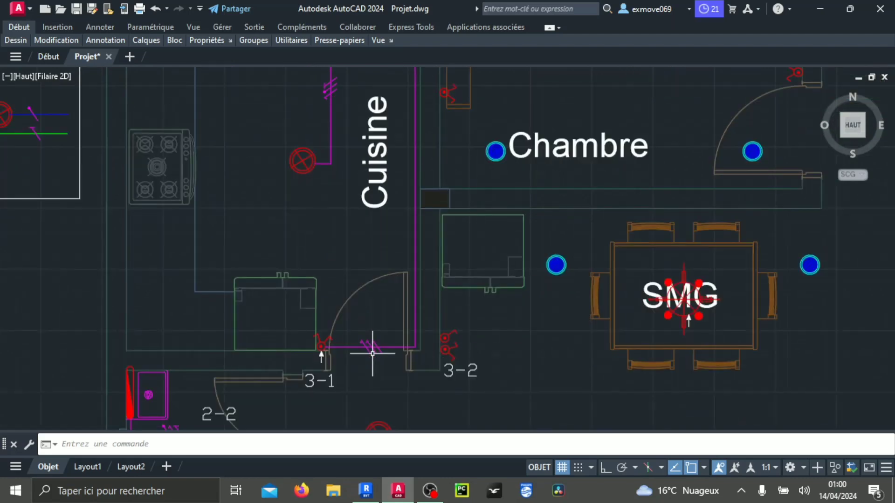
scroll(375, 345, up, 2)
scroll(375, 345, down, 2)
scroll(368, 344, up, 12)
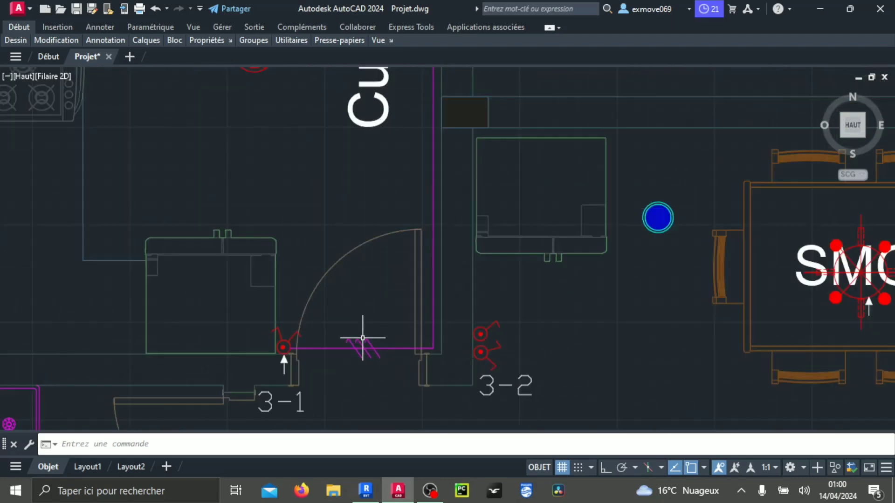
click(399, 338)
click(319, 294)
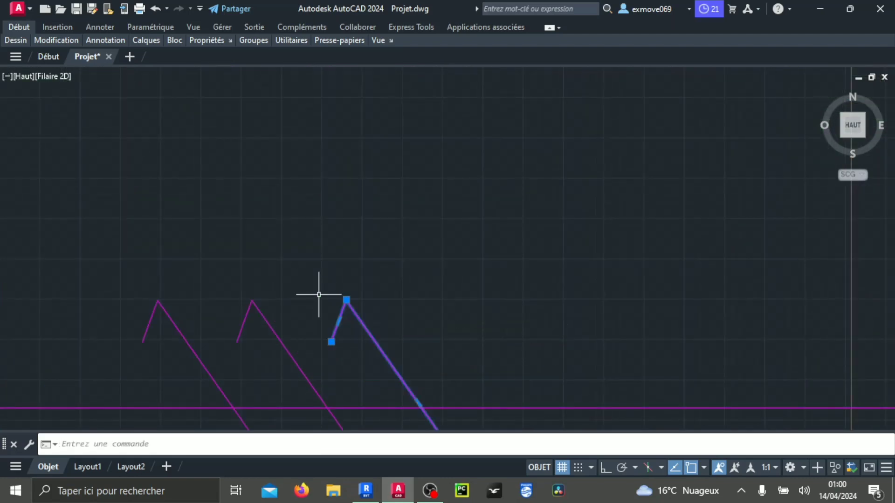
scroll(319, 294, down, 10)
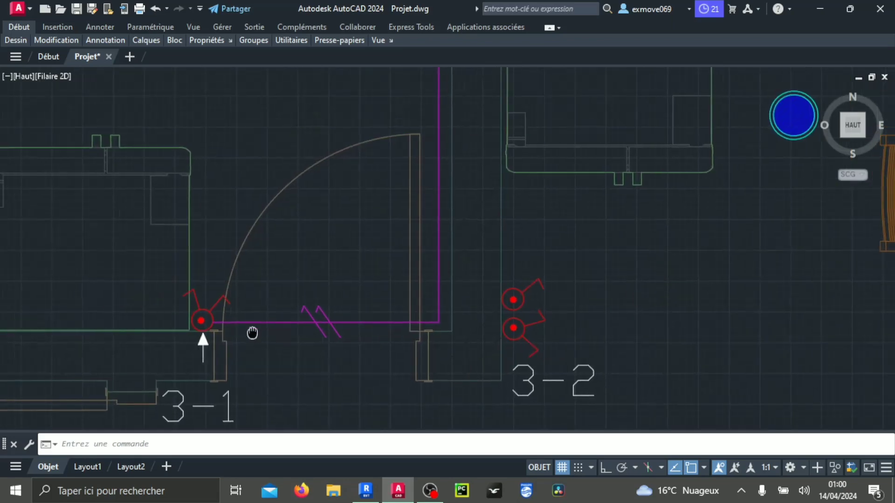
Check the conductor marks on the cable between the kitchen's two-way switches against the SVV diagram
scroll(359, 270, down, 6)
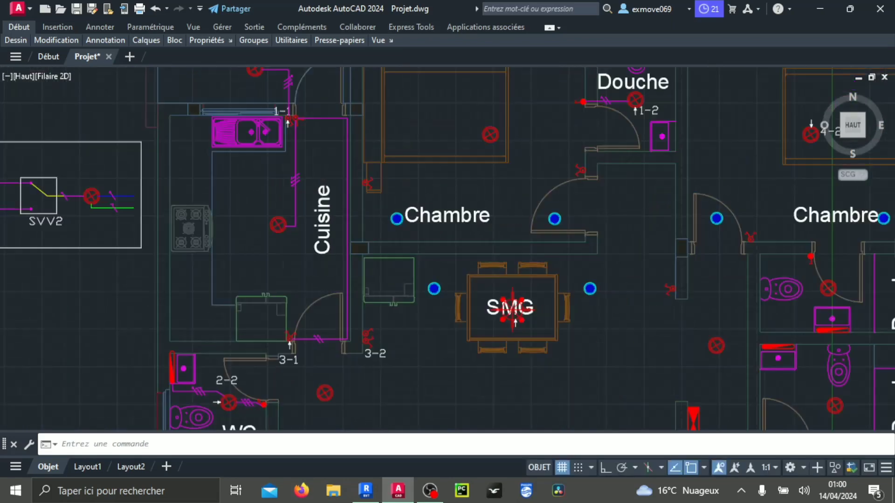
scroll(324, 210, up, 7)
scroll(324, 211, down, 6)
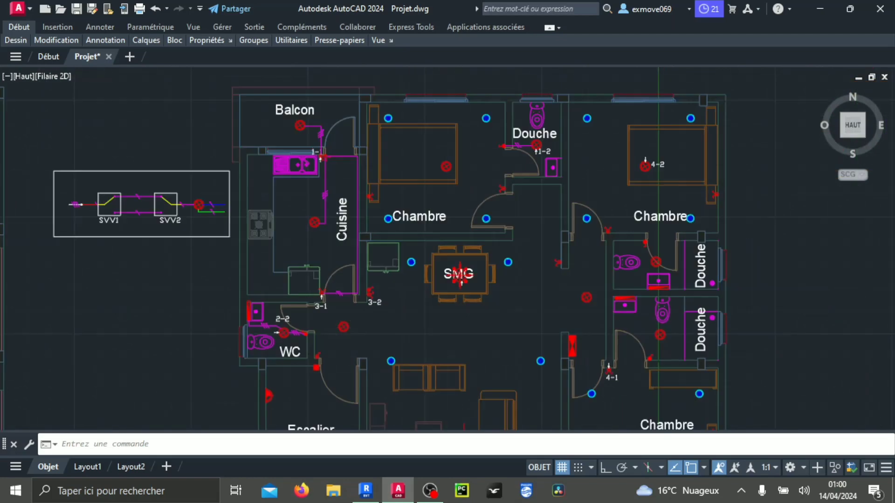
scroll(346, 314, up, 8)
scroll(347, 333, up, 6)
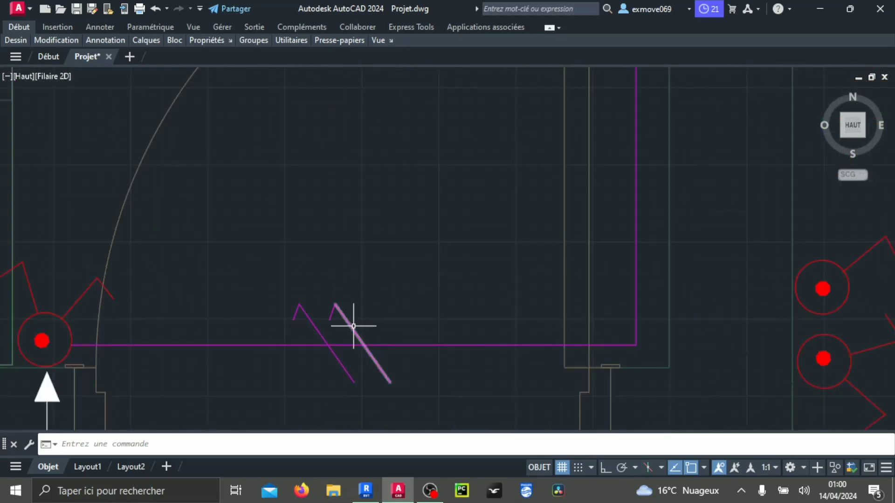
scroll(354, 326, down, 4)
scroll(349, 319, up, 2)
scroll(349, 320, down, 5)
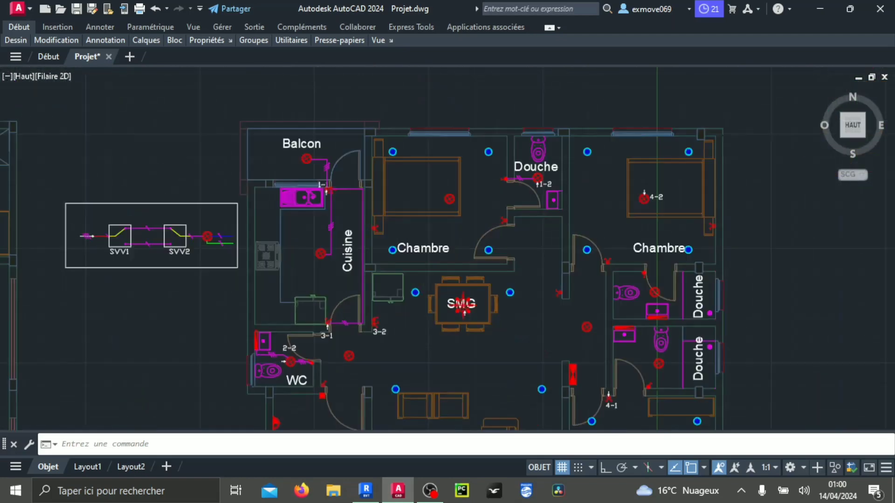
scroll(352, 326, up, 6)
scroll(345, 343, up, 5)
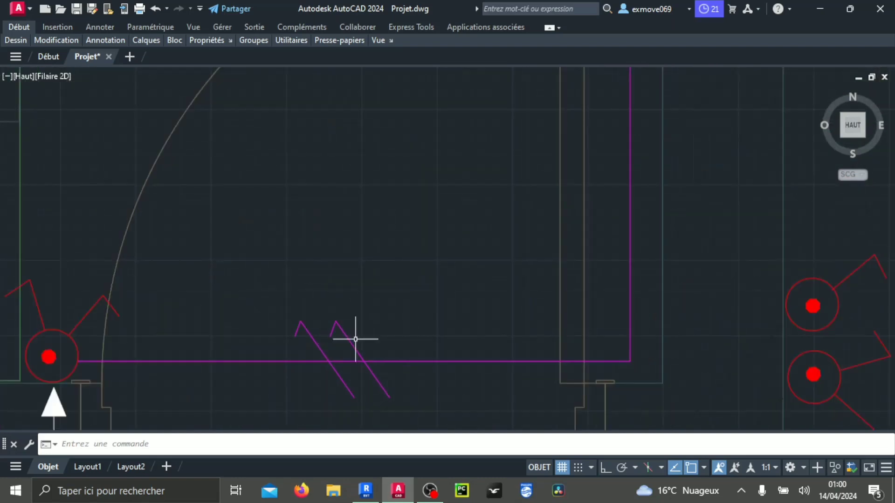
scroll(358, 344, up, 3)
click(360, 343)
click(205, 258)
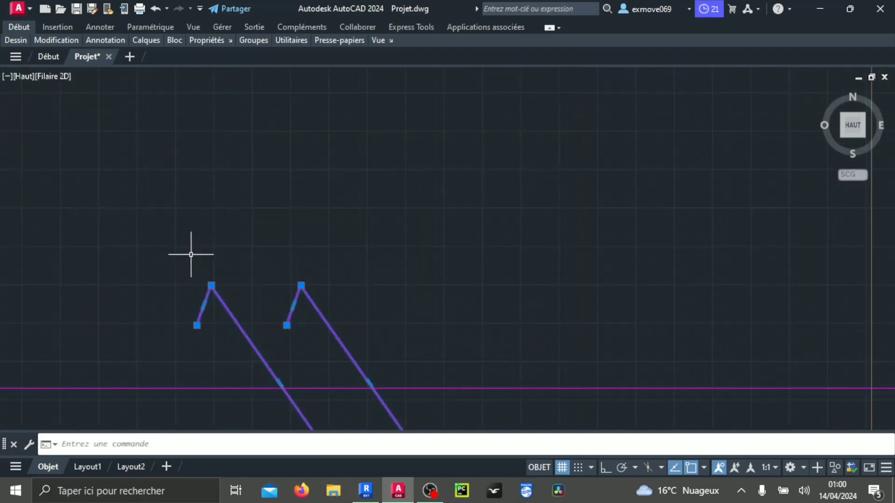
scroll(308, 333, down, 5)
scroll(377, 354, down, 2)
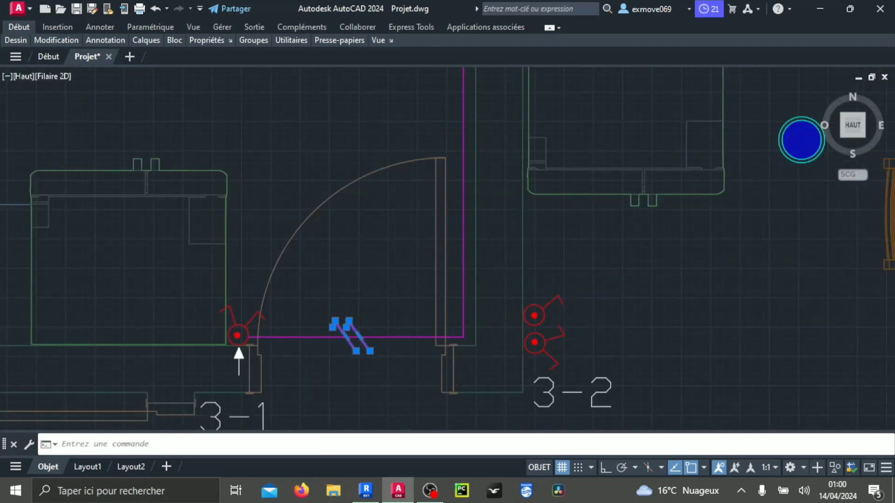
scroll(350, 337, up, 3)
right_click(350, 340)
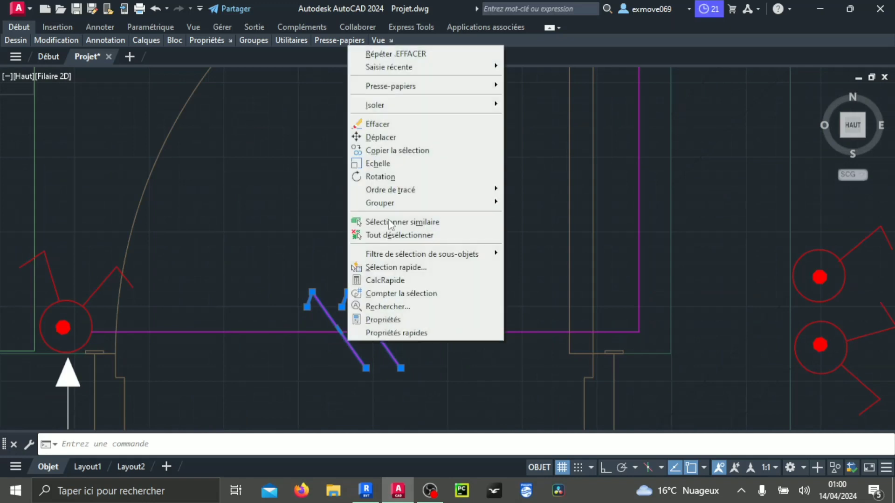
click(370, 137)
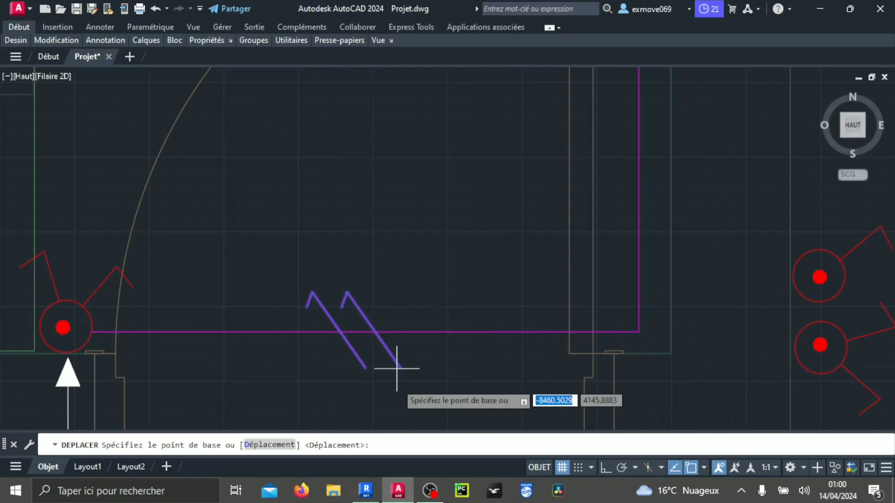
click(366, 367)
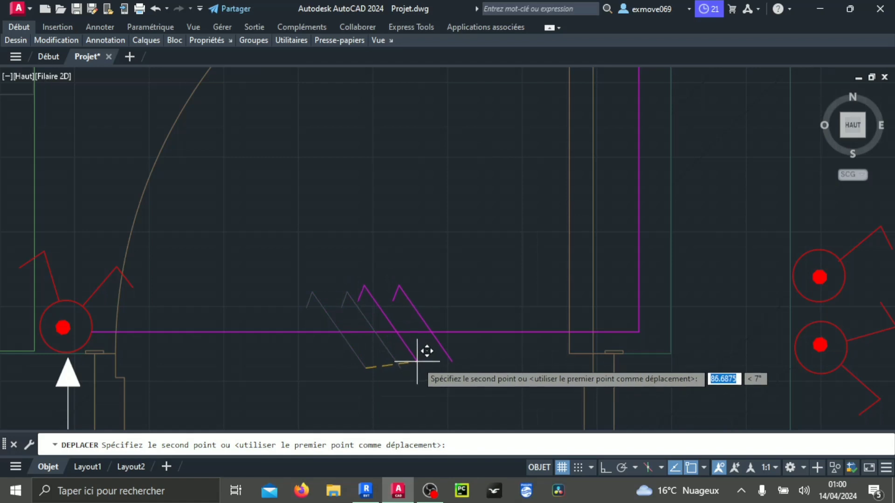
key(Escape)
Copy the two slanted conductor marks beside switch 3-1 horizontally along the cable with Ortho on, placing the copies next to the originals
click(274, 268)
click(459, 413)
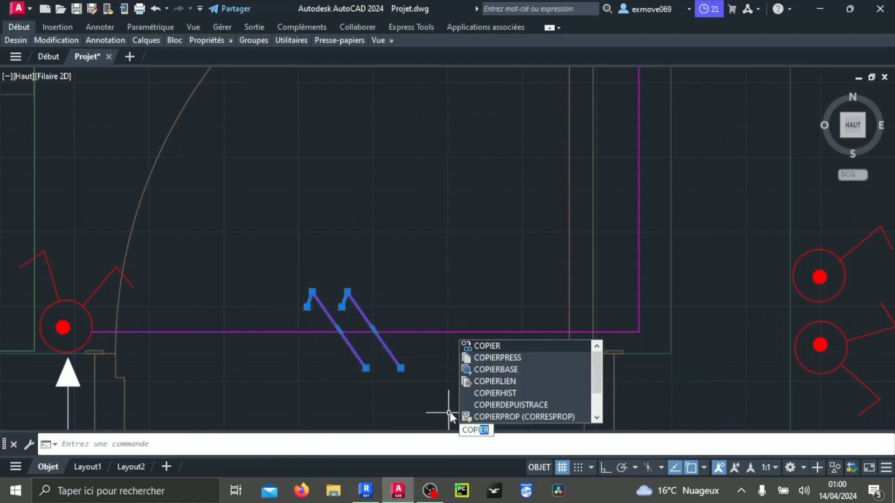
key(Return)
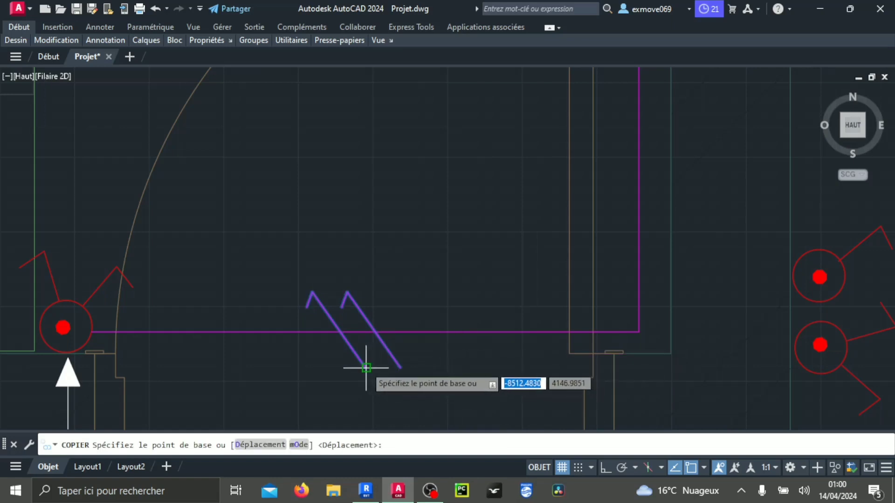
click(366, 368)
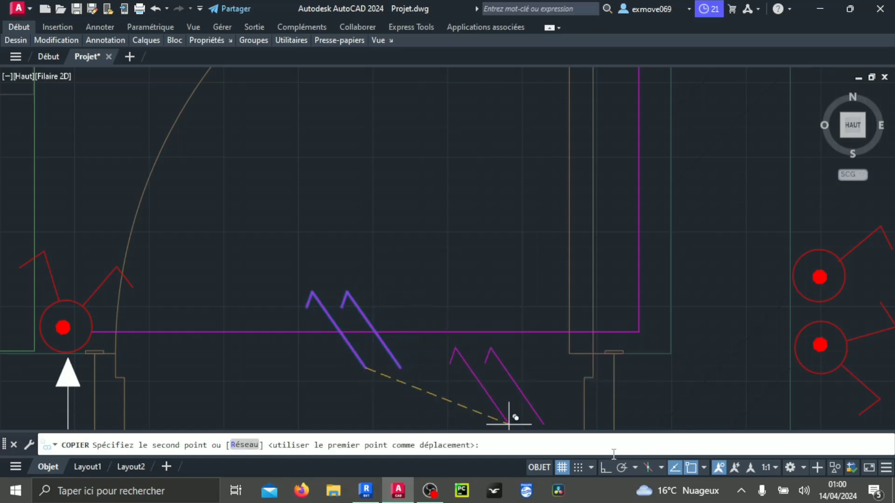
click(607, 468)
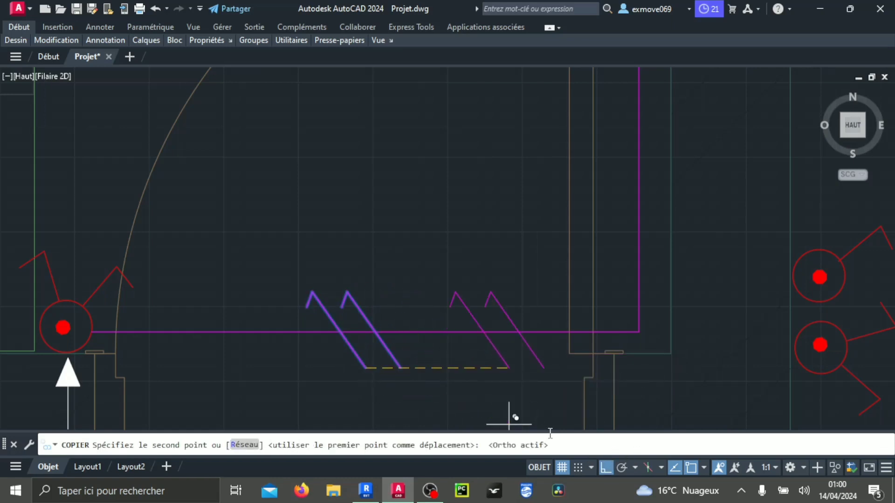
click(438, 365)
key(Escape)
scroll(439, 374, down, 8)
middle_drag(406, 374, 382, 379)
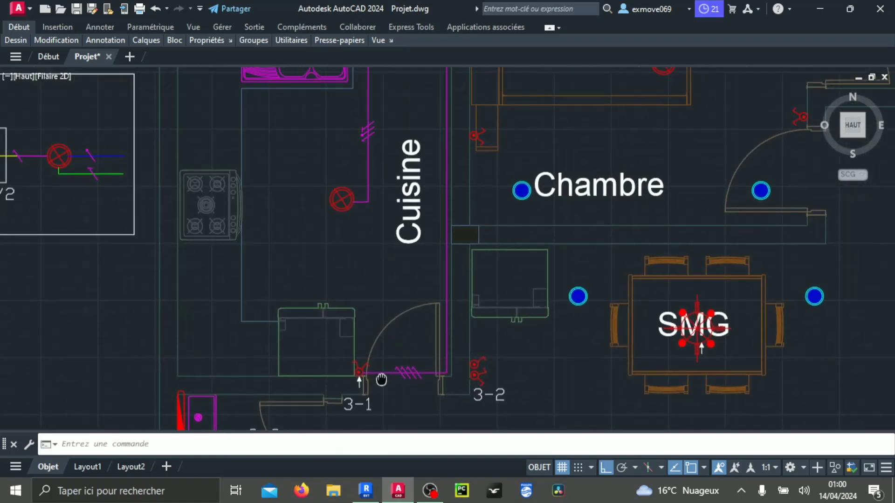
Copy the short vertical bar from the top conductor mark above the kitchen lamp to just above the marks beside switch 3-1, with Ortho off
scroll(359, 146, up, 10)
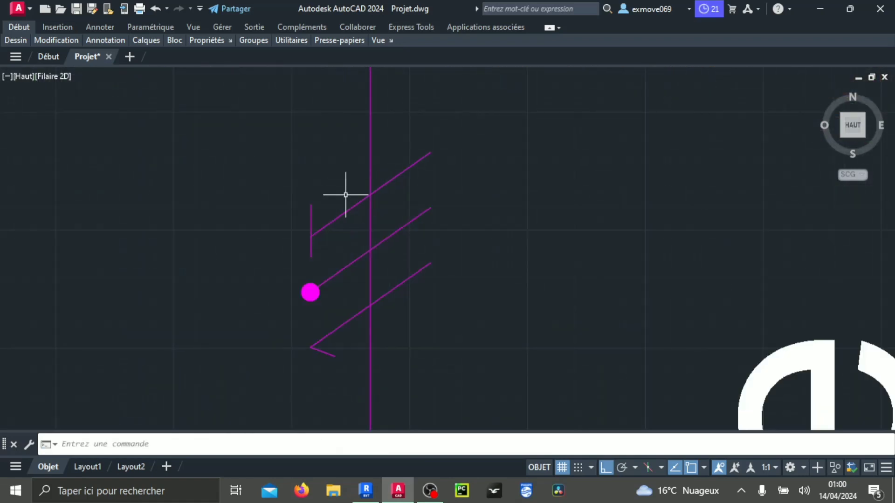
click(315, 211)
click(264, 201)
right_click(269, 200)
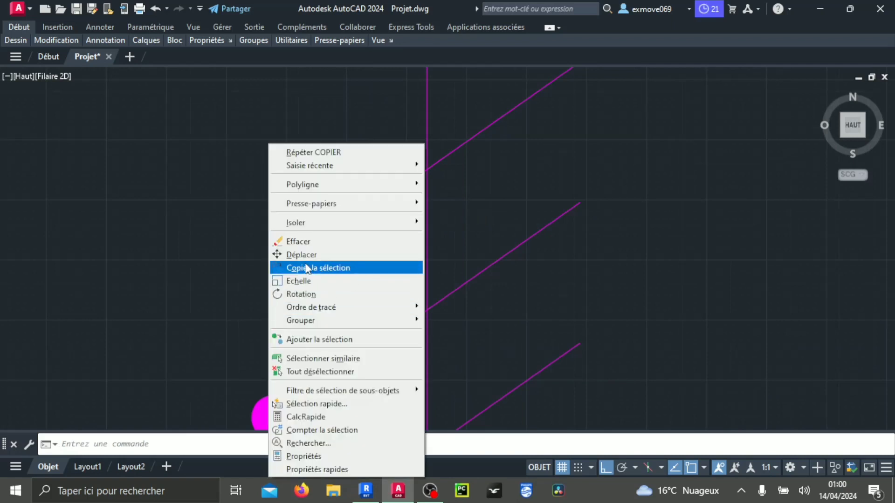
click(305, 266)
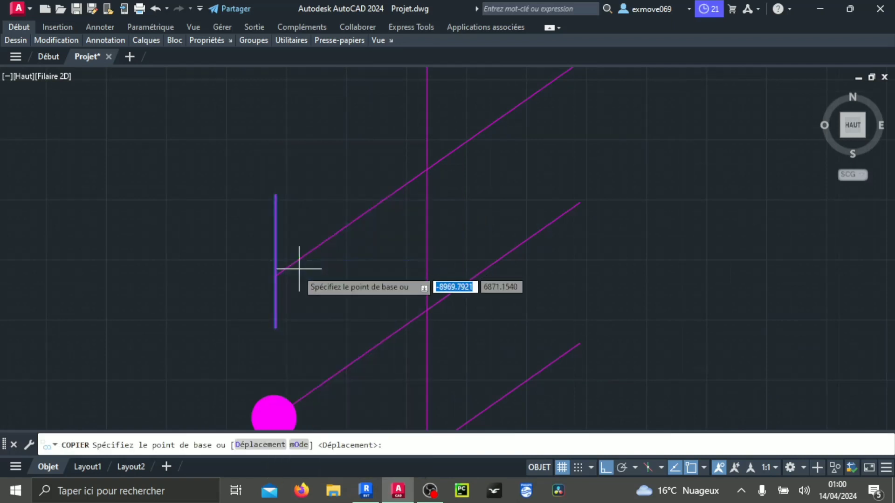
click(276, 271)
scroll(386, 243, down, 5)
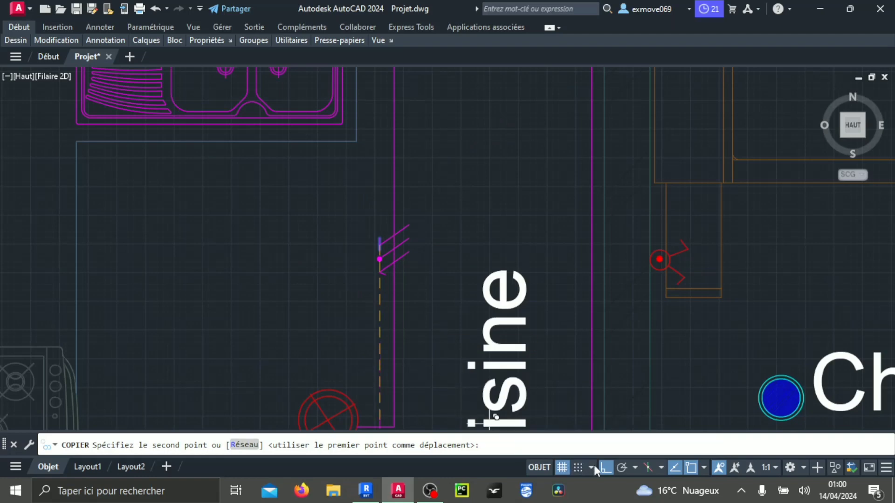
scroll(489, 421, down, 6)
scroll(429, 296, up, 3)
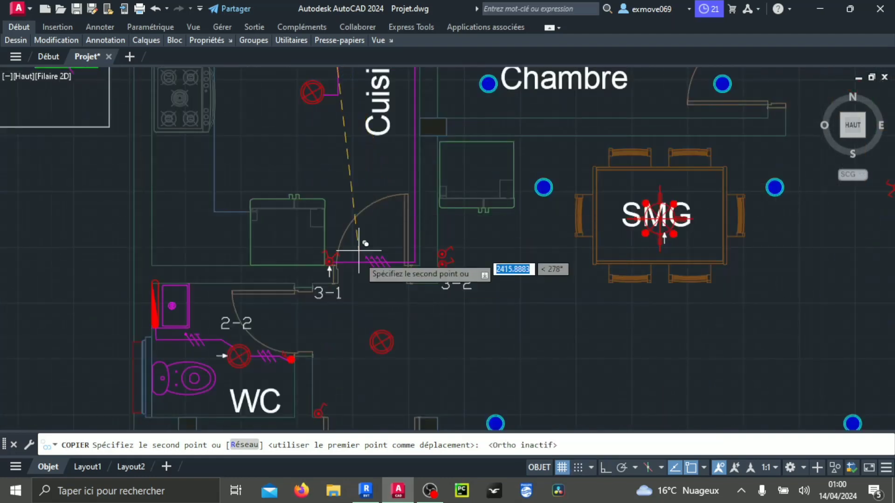
scroll(363, 259, up, 3)
scroll(382, 240, up, 4)
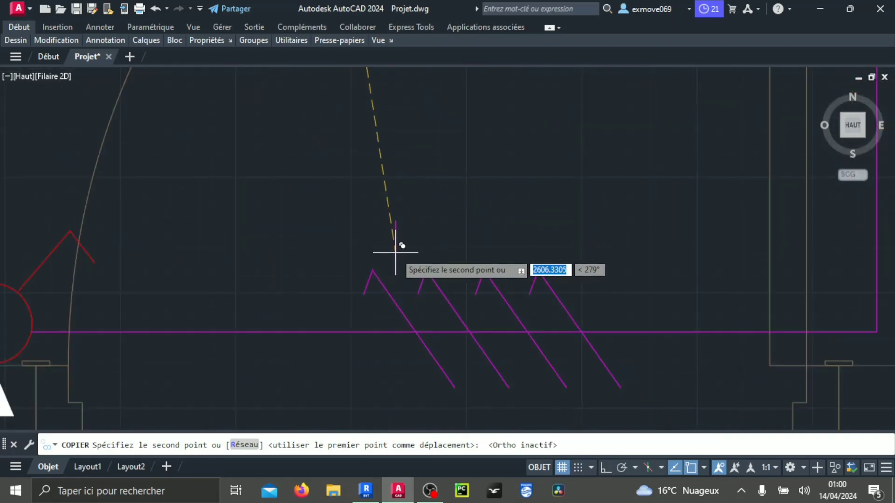
click(405, 241)
key(Return)
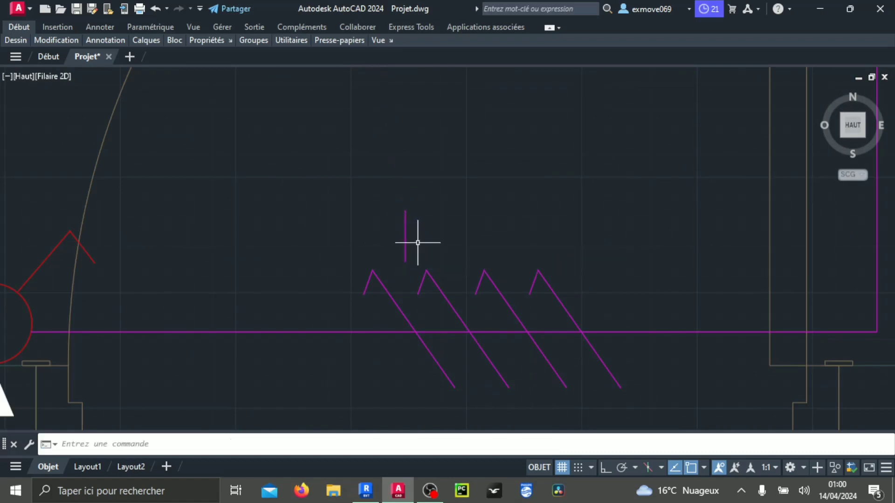
Rotate the copied bar above the marks beside switch 3-1 by 90 degrees about its midpoint
click(417, 241)
click(385, 210)
text(ROTATION)
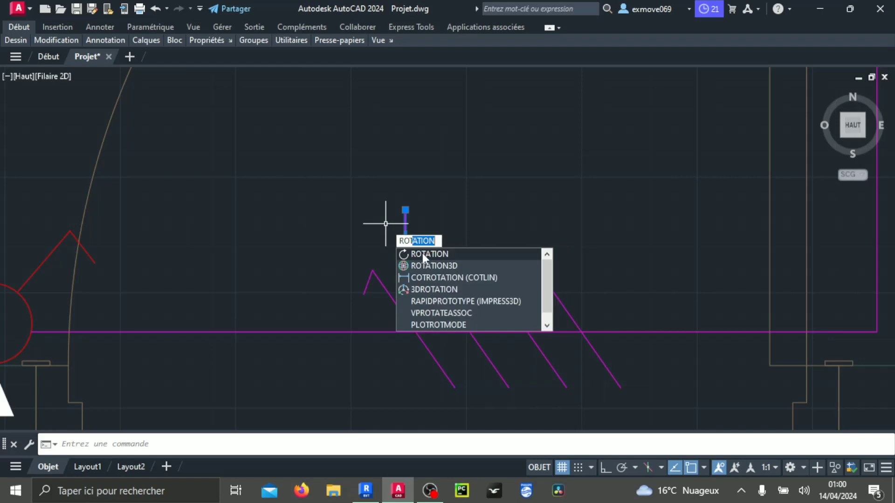
key(Return)
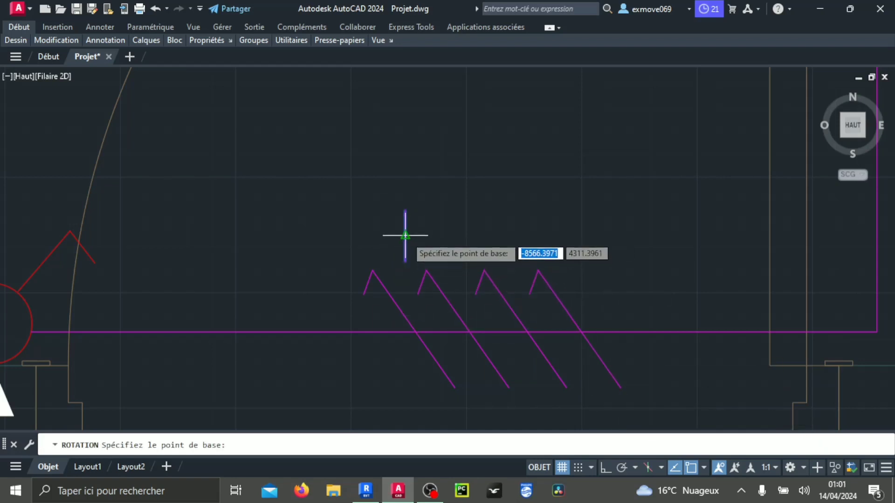
click(405, 235)
text(90)
key(Return)
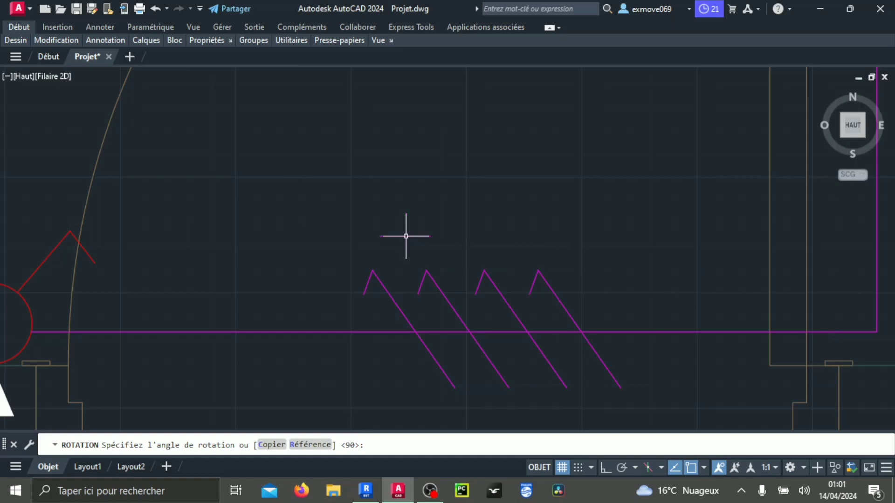
Delete the short hook at the upper end of the second slanted mark from the left beside switch 3-1
scroll(420, 289, up, 2)
click(419, 291)
click(410, 279)
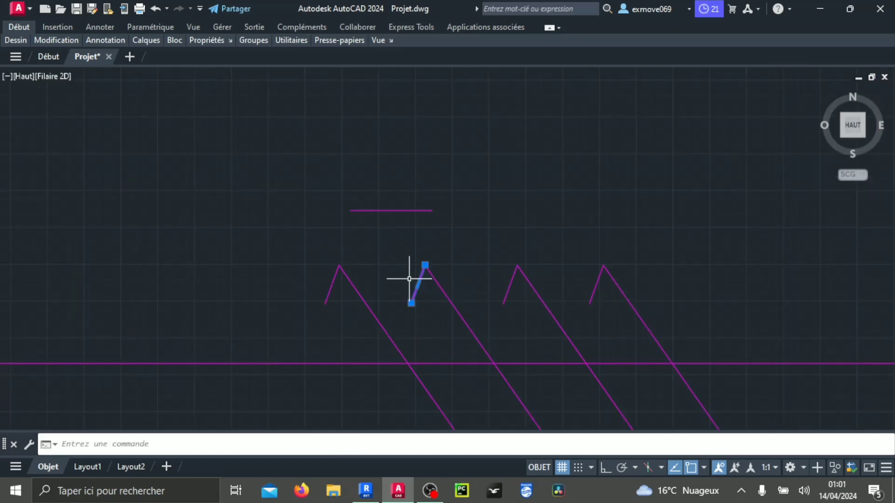
scroll(412, 257, up, 2)
Move the horizontal bar by its midpoint onto the upper end of the hookless slanted mark beside switch 3-1
click(408, 238)
click(368, 154)
right_click(374, 188)
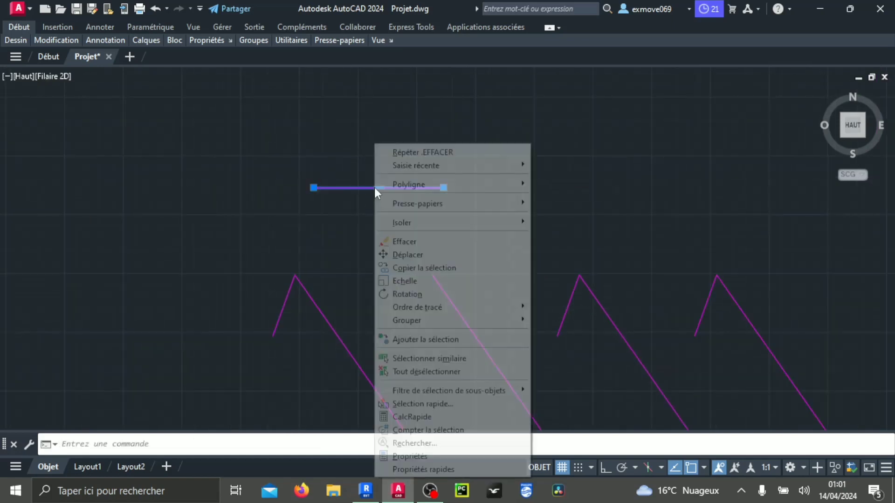
click(407, 255)
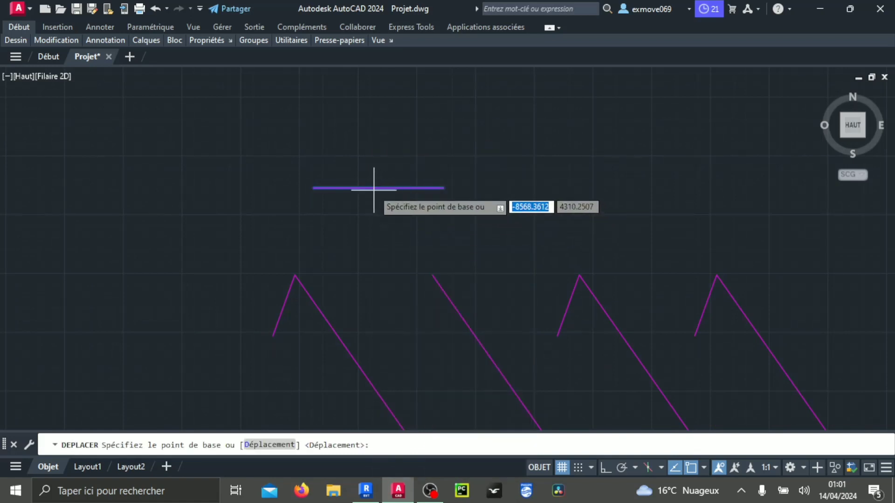
click(378, 187)
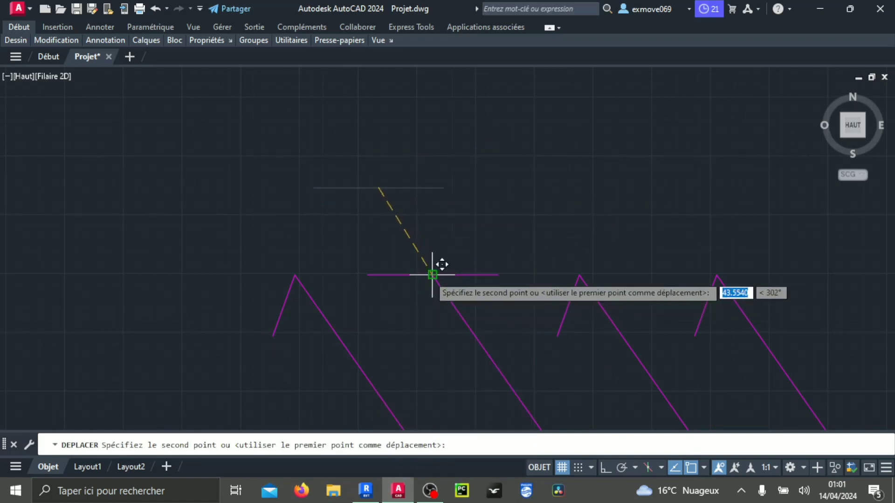
click(433, 275)
scroll(447, 308, down, 2)
Delete the short hook at the upper end of the leftmost slanted mark beside switch 3-1
click(366, 304)
click(333, 300)
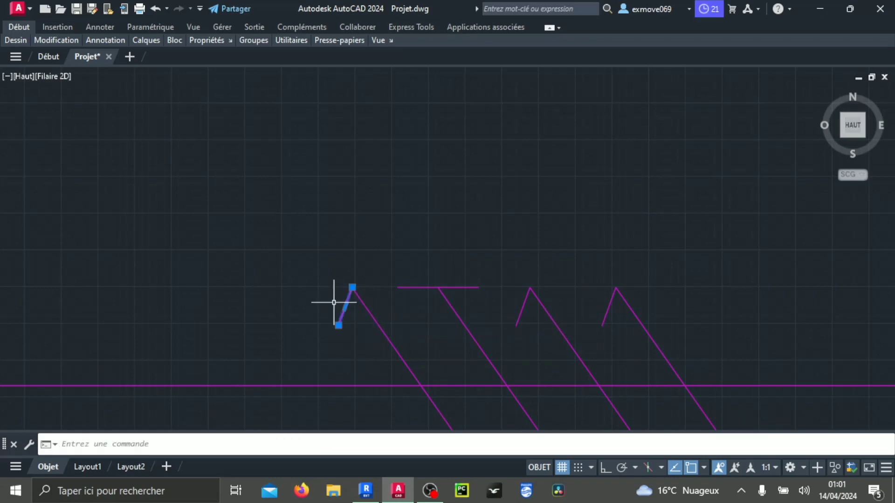
scroll(350, 306, down, 4)
mouse_move(349, 307)
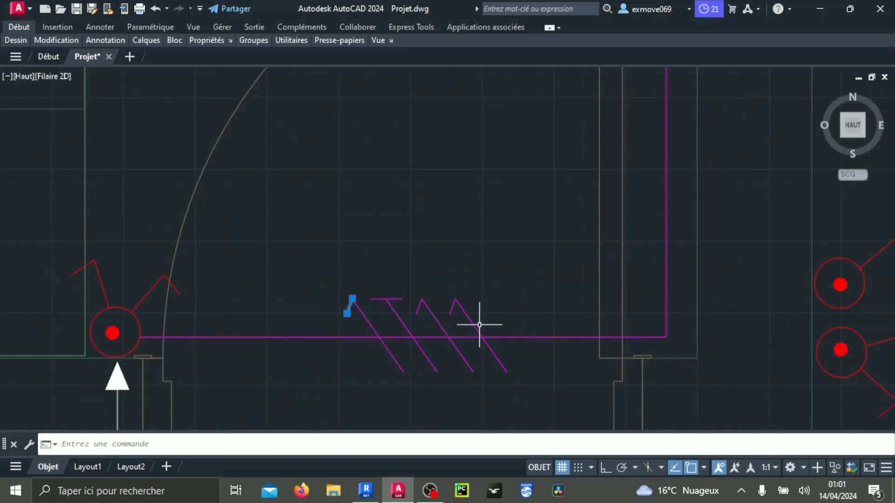
scroll(413, 281, down, 4)
scroll(424, 177, down, 3)
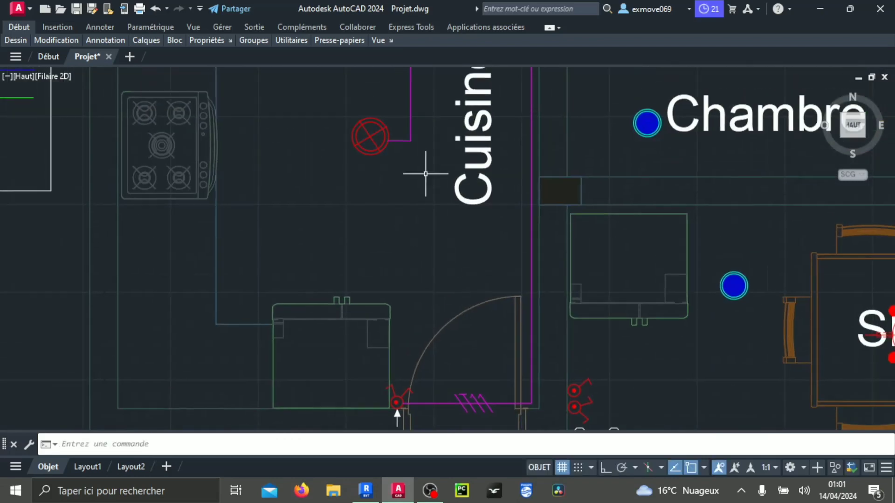
Copy the filled dot from the blue conductor's mark in the SVV diagram onto the upper end of the leftmost slanted mark beside switch 3-1
scroll(541, 156, up, 3)
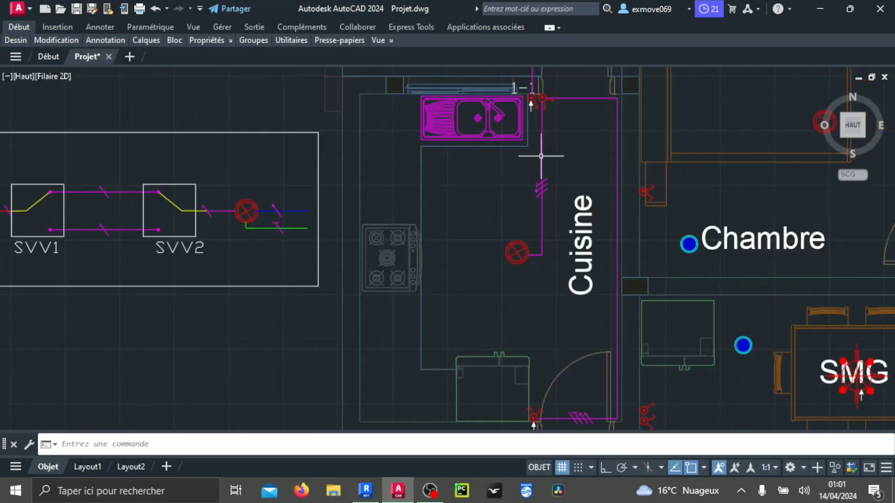
scroll(294, 199, up, 3)
scroll(337, 154, up, 3)
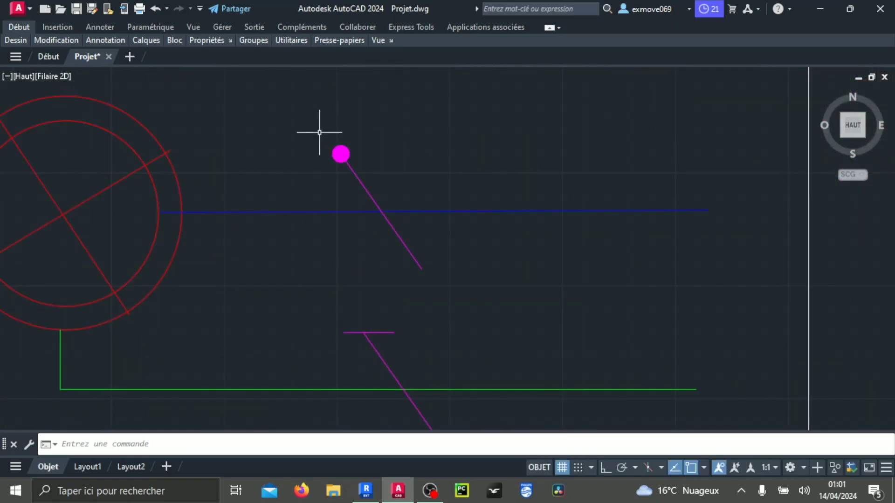
click(320, 132)
click(394, 209)
right_click(338, 158)
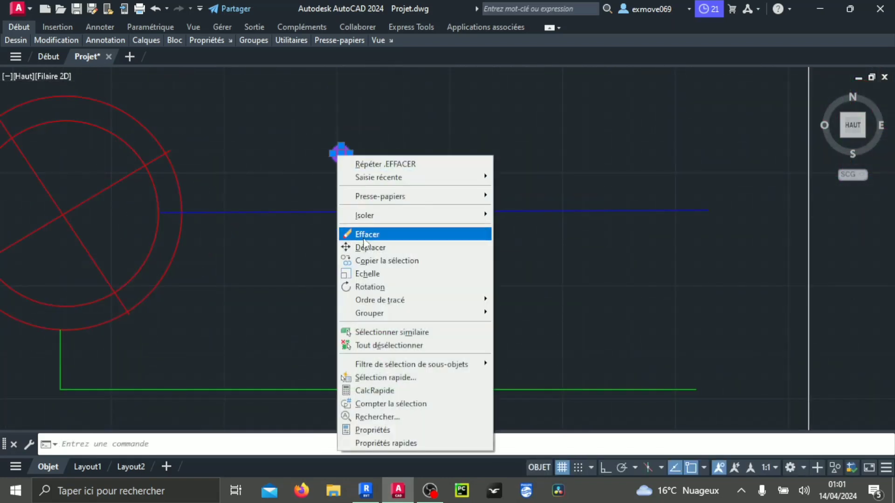
click(401, 258)
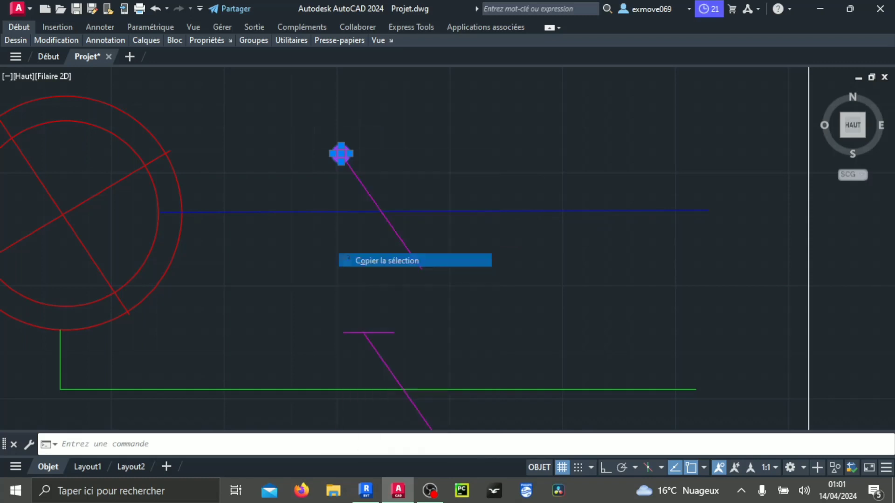
click(340, 151)
scroll(432, 254, down, 4)
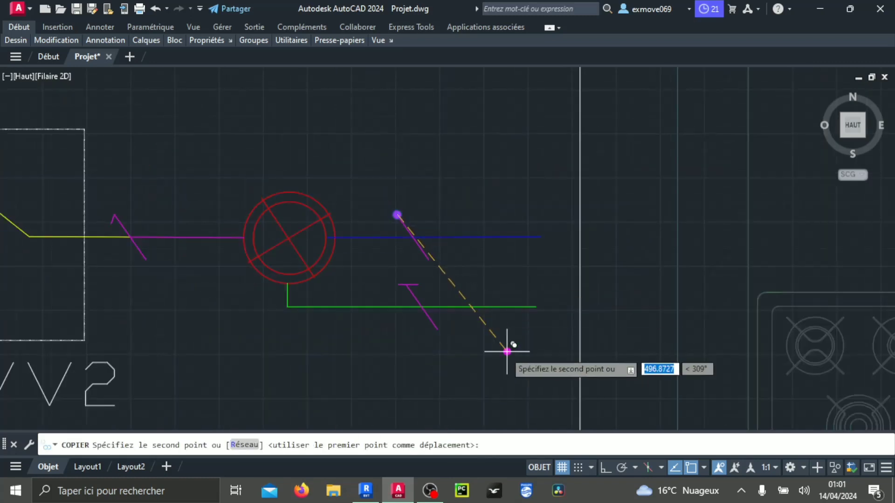
middle_drag(509, 353, 327, 267)
scroll(390, 276, down, 4)
scroll(697, 247, down, 5)
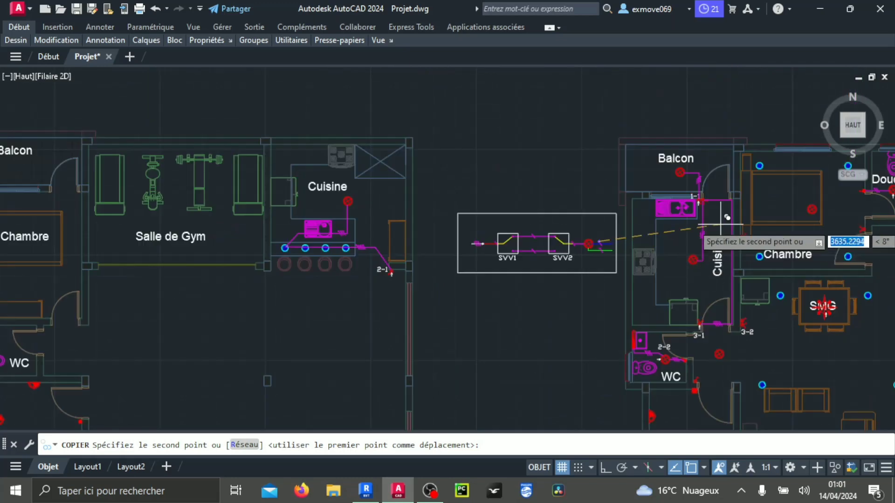
middle_drag(746, 333, 675, 280)
scroll(674, 280, up, 5)
scroll(560, 234, up, 2)
scroll(560, 233, up, 3)
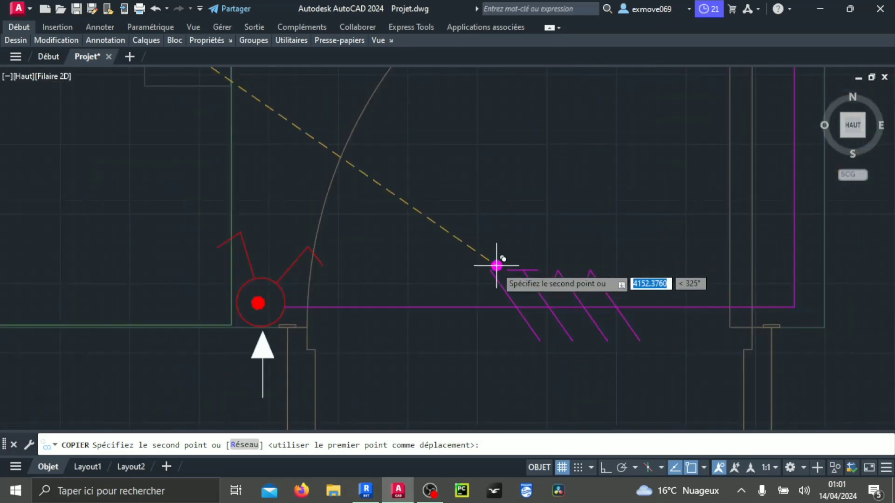
click(490, 269)
key(Escape)
Examine the kitchen circuit's cable from switch 3-1 to the second two-way switch beside the sink
scroll(527, 303, down, 5)
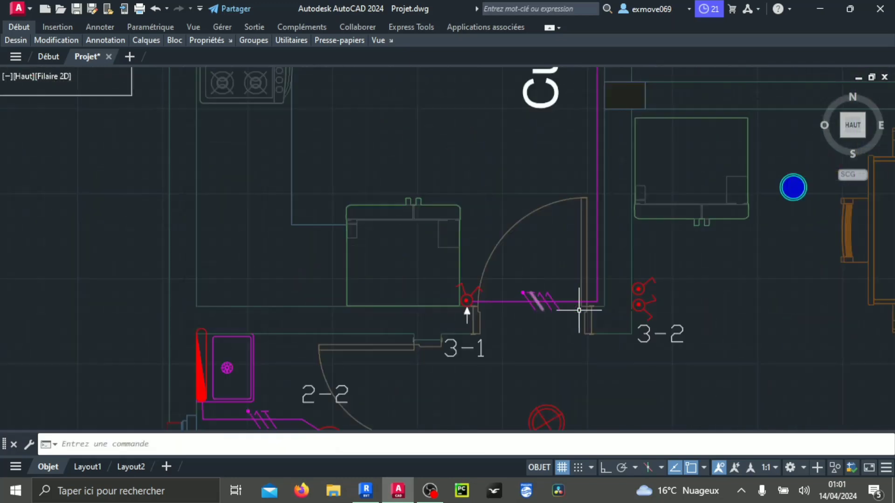
scroll(463, 320, down, 3)
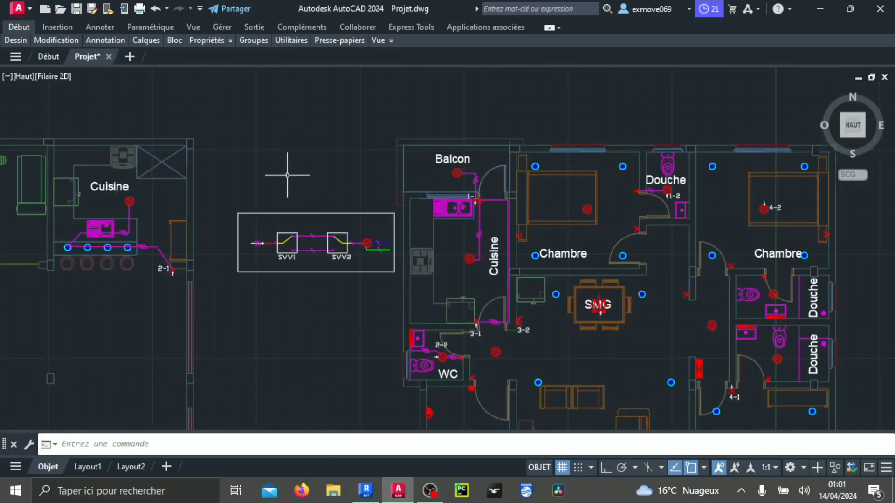
scroll(305, 235, up, 6)
scroll(292, 257, down, 8)
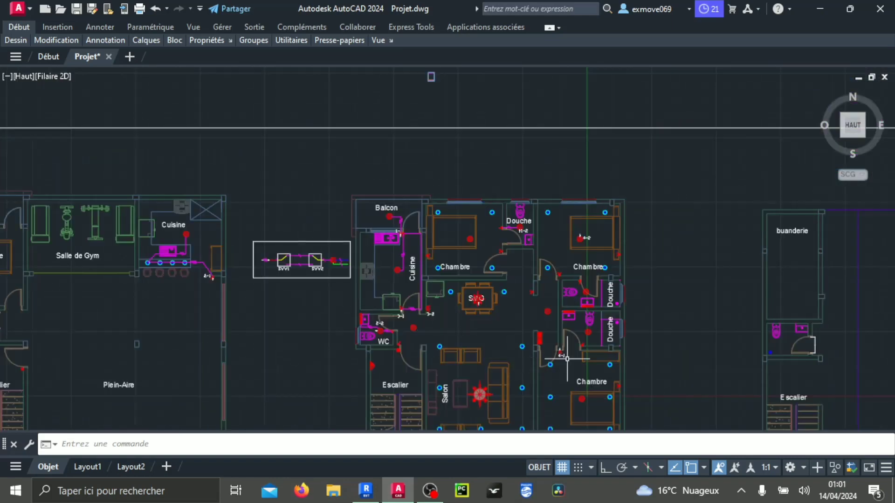
scroll(503, 278, up, 4)
middle_drag(396, 242, 498, 253)
scroll(331, 159, up, 4)
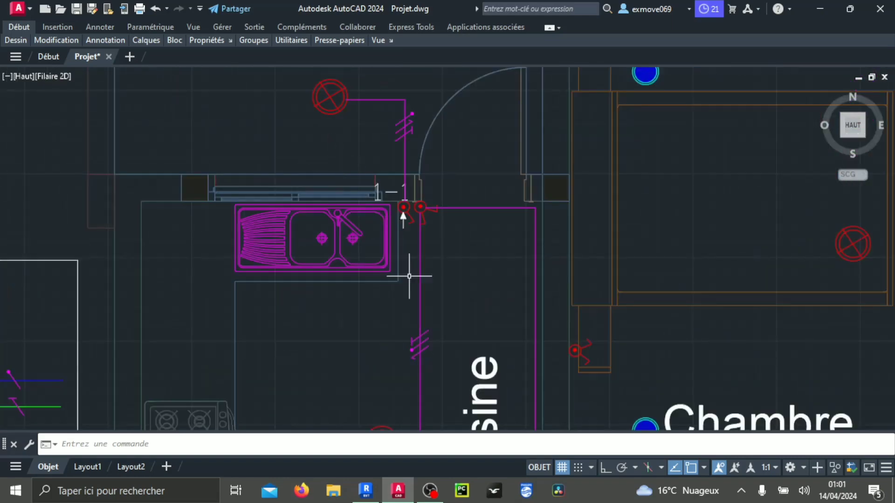
scroll(430, 291, down, 2)
middle_drag(450, 341, 438, 312)
scroll(404, 218, up, 4)
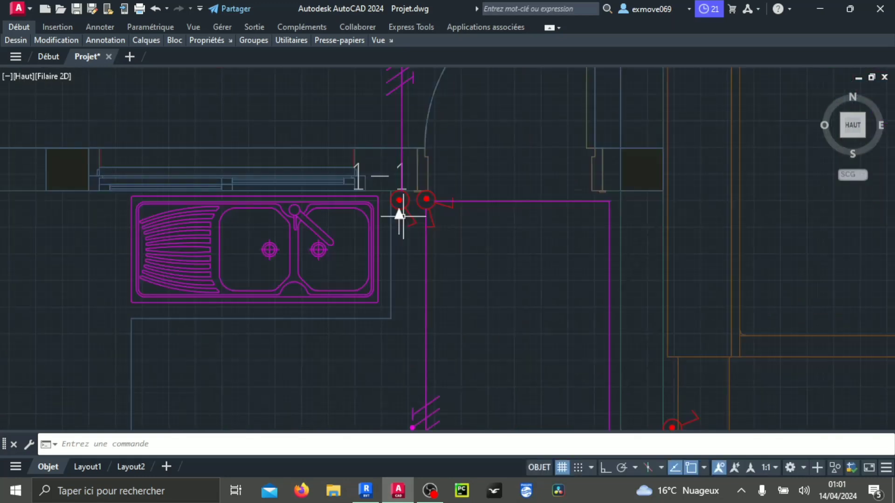
scroll(429, 203, down, 2)
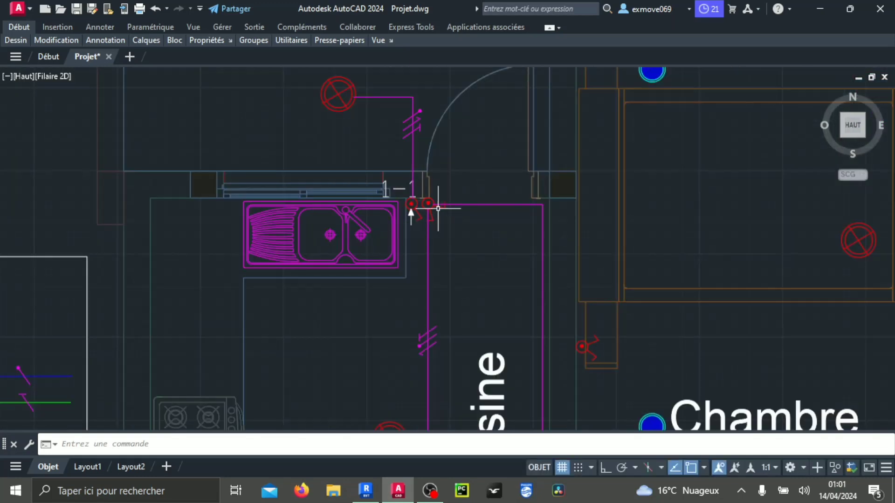
Compare the three conductor marks on the kitchen lamp's cable with the conductors between SVV2 and the lamp in the diagram
scroll(438, 208, down, 6)
scroll(434, 273, up, 4)
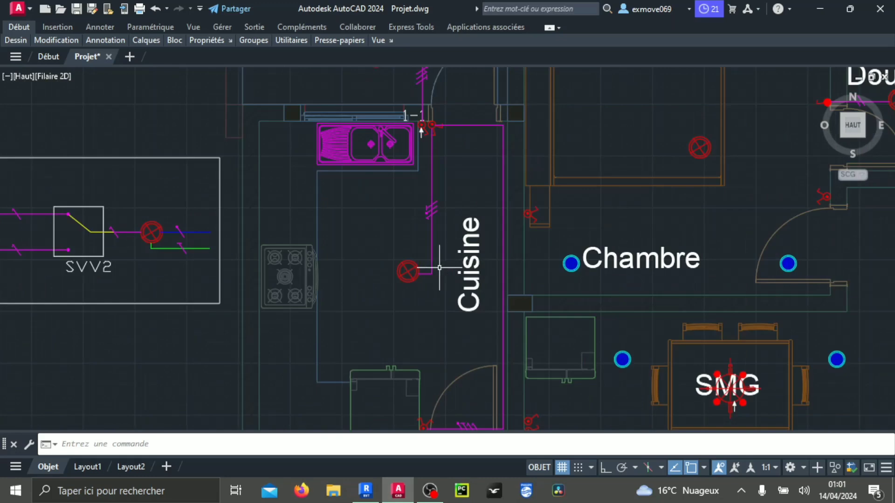
scroll(435, 219, up, 4)
scroll(435, 205, down, 5)
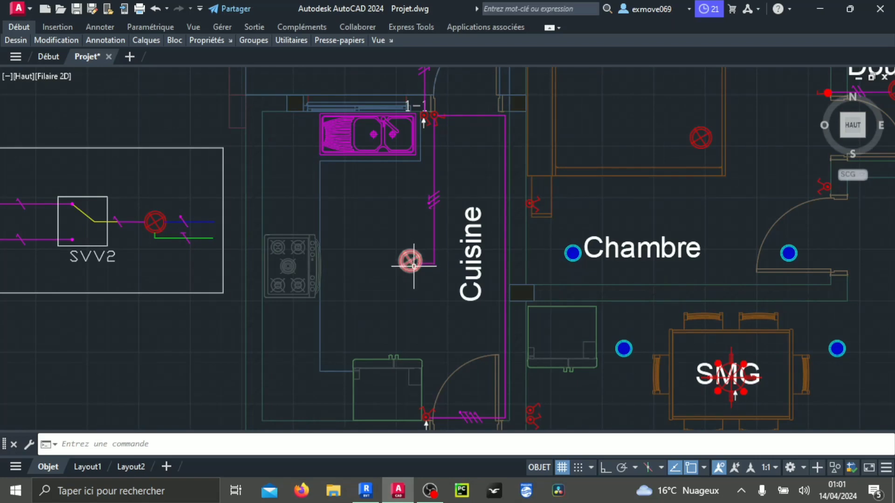
scroll(433, 201, up, 4)
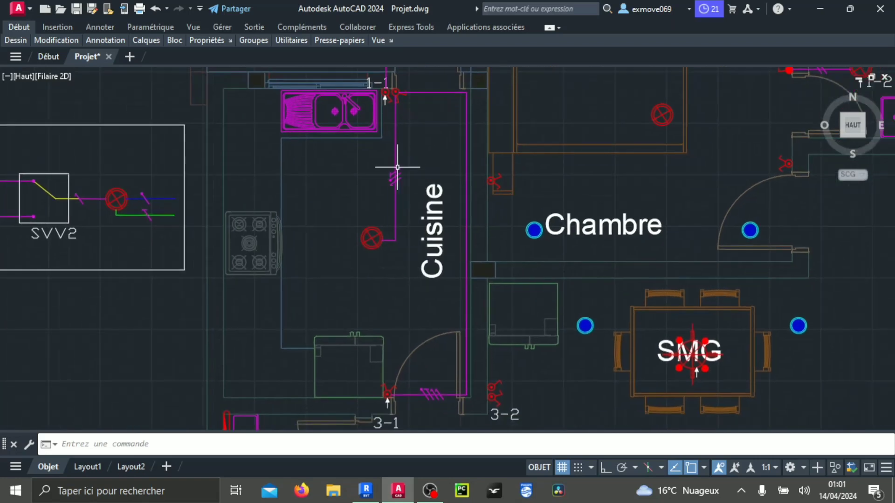
scroll(412, 224, down, 6)
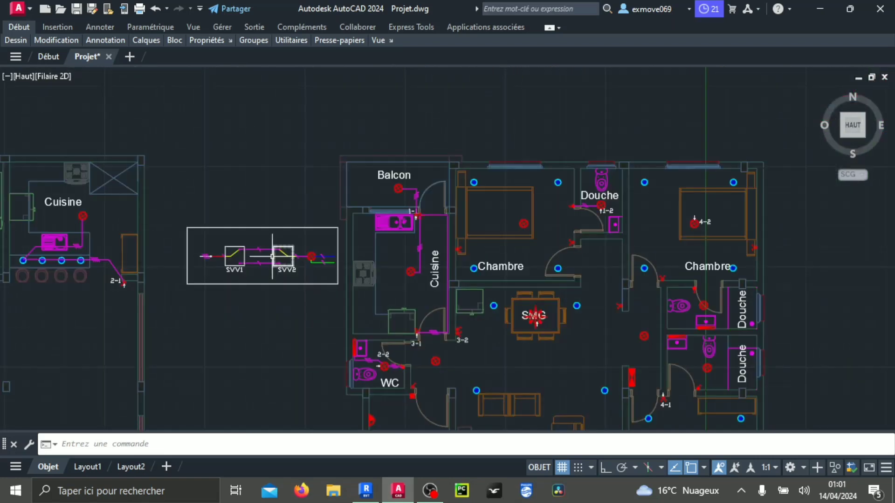
scroll(330, 256, up, 3)
scroll(228, 248, up, 5)
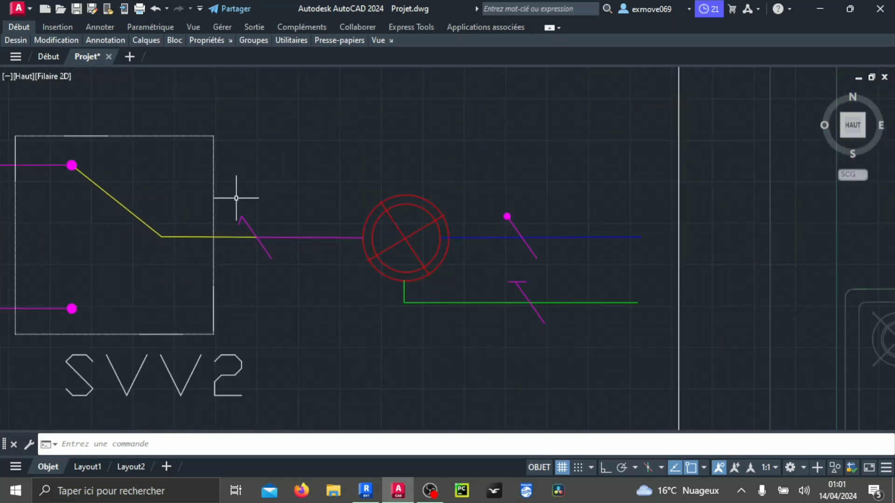
Examine the kitchen's two-way circuit on the plan, from switch 3-1 with its marked conductors to the lamp
scroll(271, 250, down, 8)
scroll(425, 264, up, 2)
scroll(438, 289, down, 2)
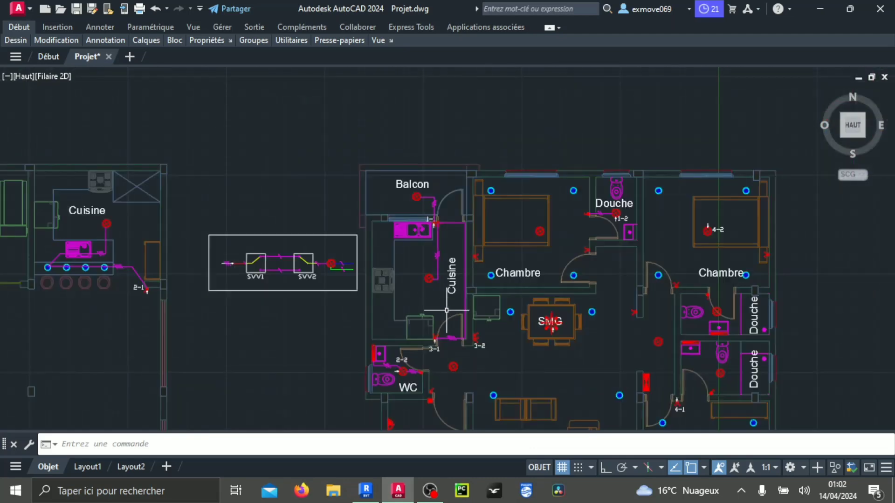
scroll(451, 337, up, 7)
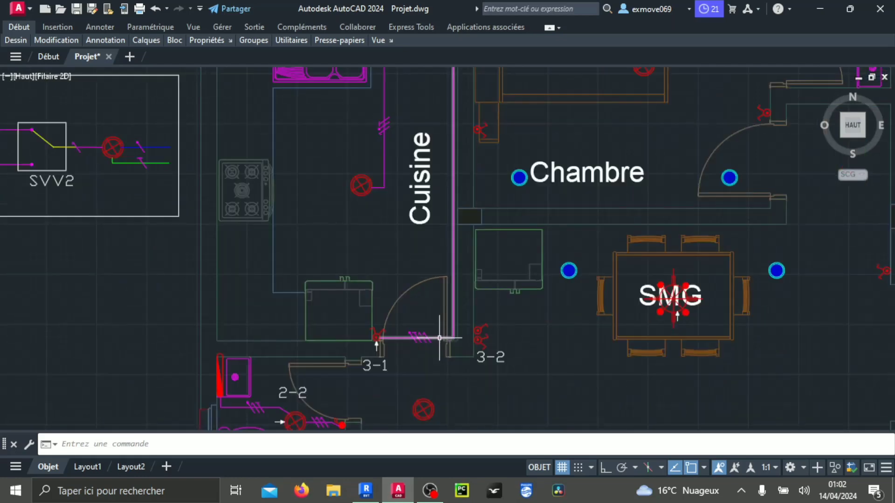
scroll(380, 346, down, 5)
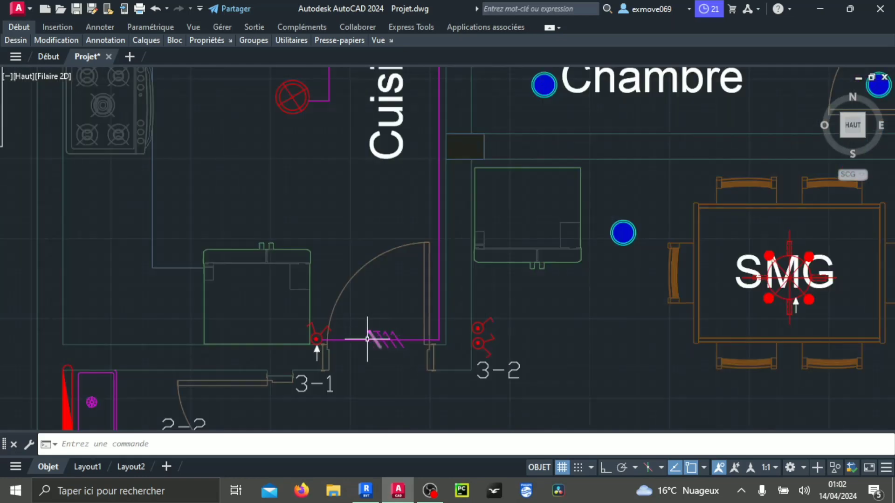
scroll(373, 258, down, 2)
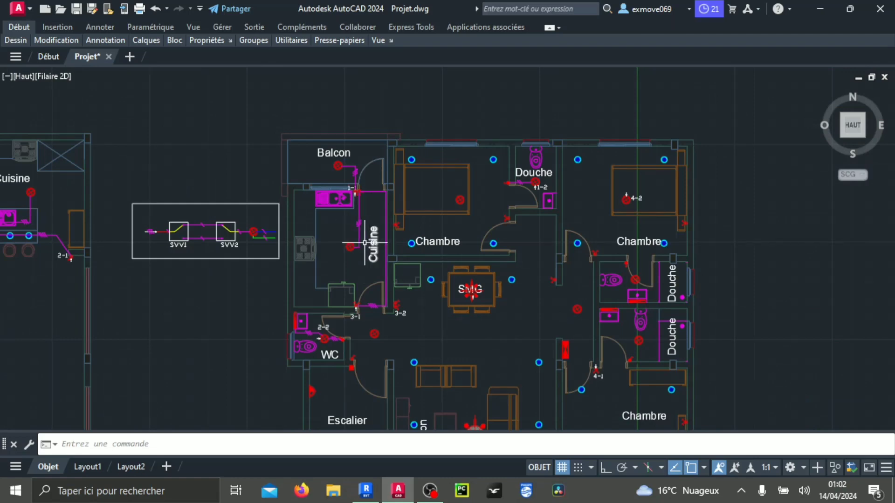
scroll(353, 249, down, 2)
scroll(355, 305, up, 9)
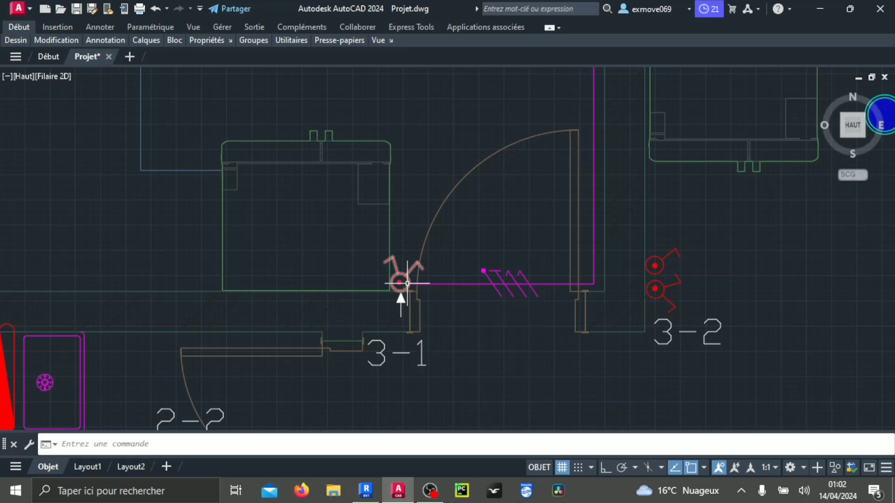
scroll(407, 283, down, 2)
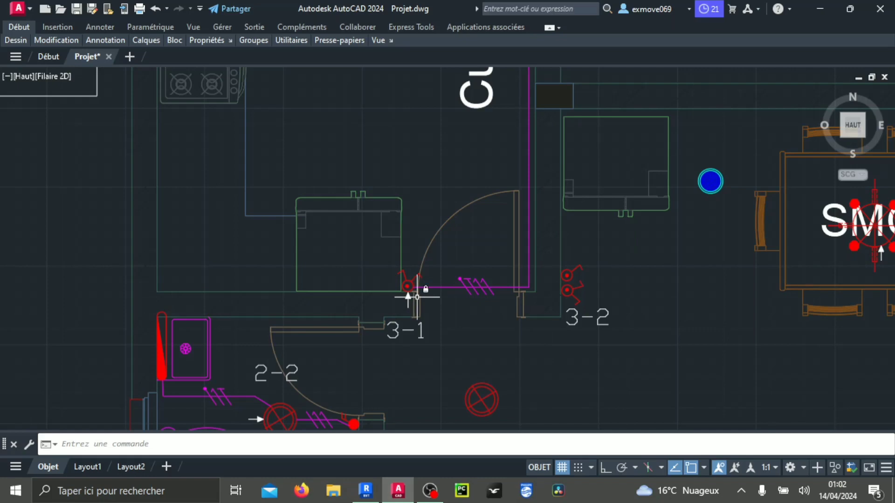
scroll(416, 297, down, 3)
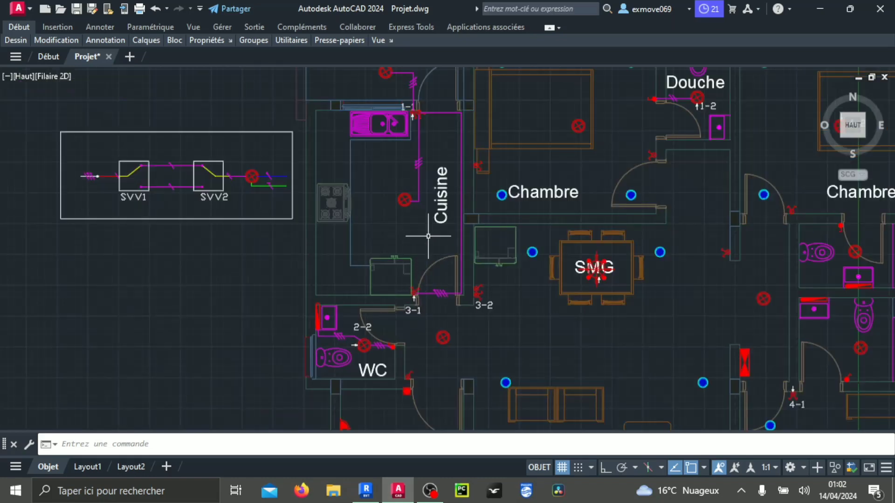
middle_drag(428, 236, 419, 286)
scroll(425, 280, down, 5)
scroll(440, 158, up, 1)
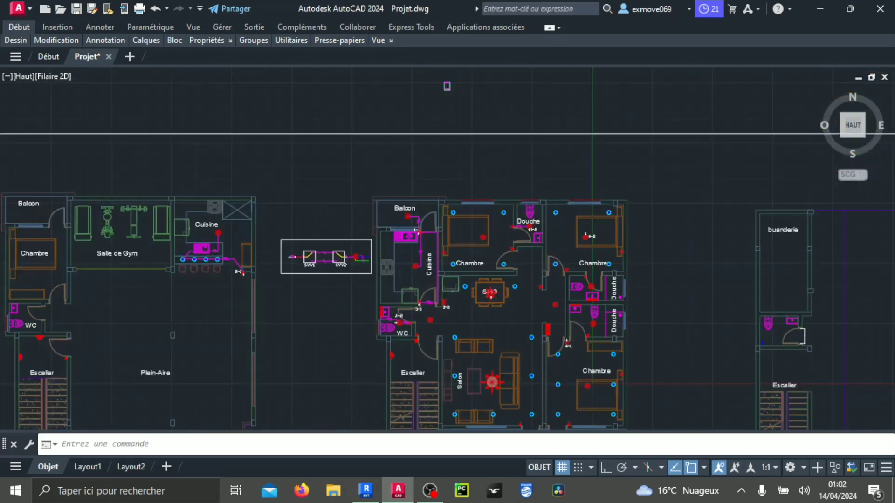
scroll(431, 282, up, 2)
scroll(432, 284, down, 2)
middle_drag(434, 285, 407, 267)
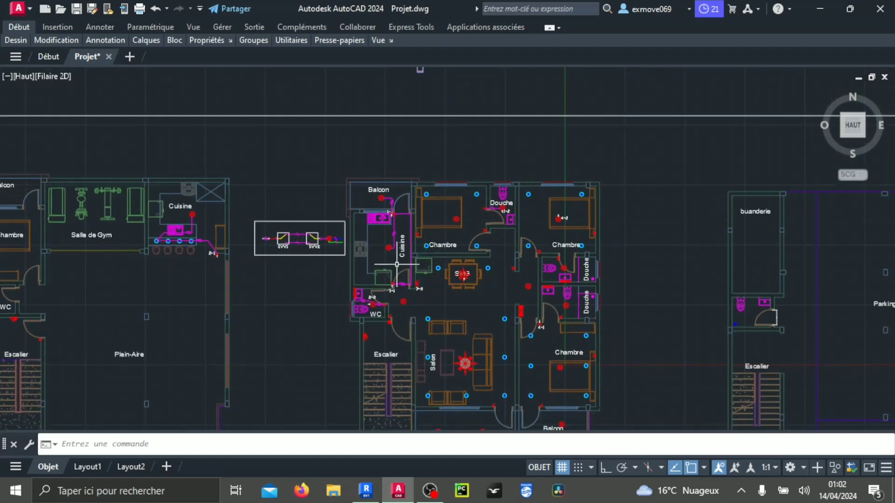
scroll(397, 264, up, 3)
scroll(388, 264, down, 2)
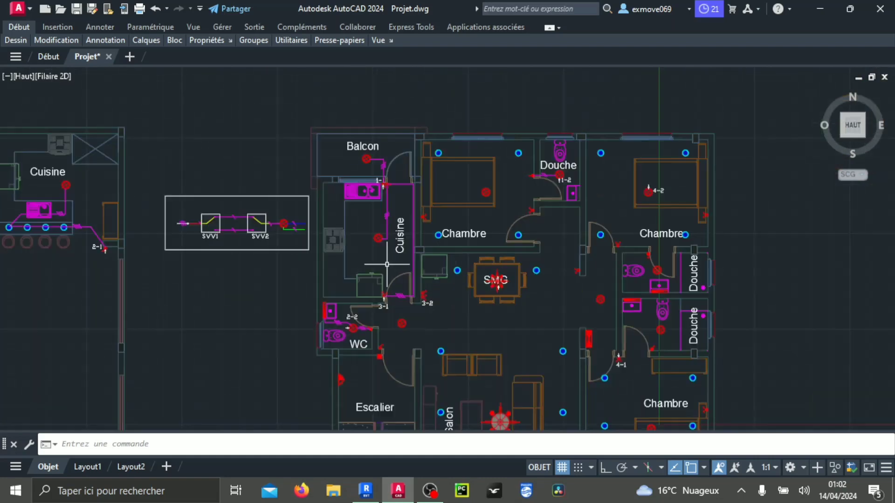
middle_drag(404, 294, 371, 284)
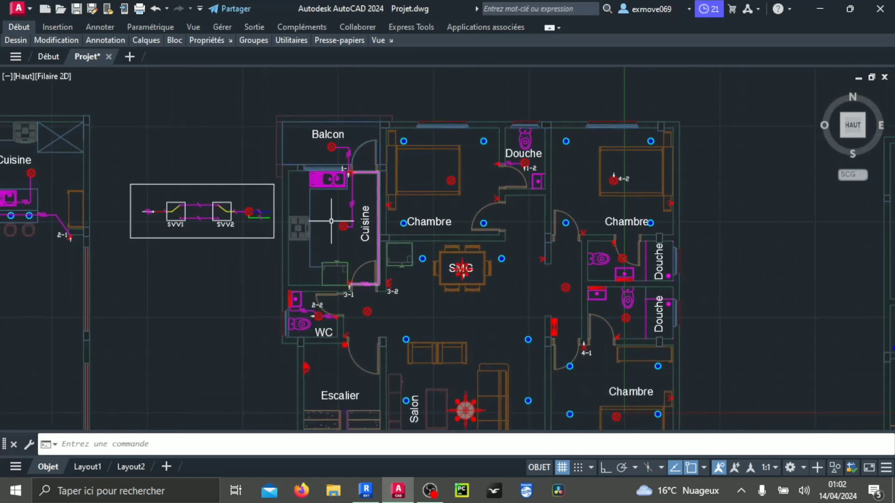
scroll(385, 212, up, 3)
scroll(380, 223, down, 3)
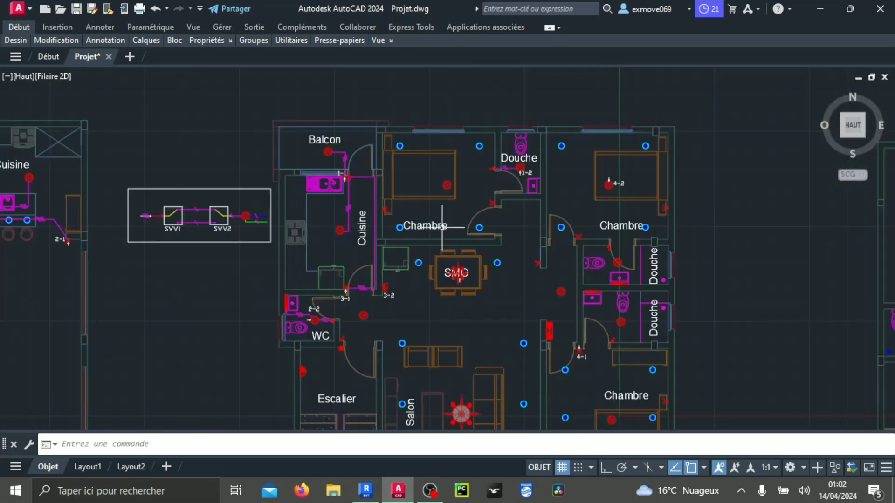
Examine the 3-2 switches and the SMG chandelier with its supply arrow above the dining table
scroll(370, 253, up, 3)
scroll(351, 237, down, 2)
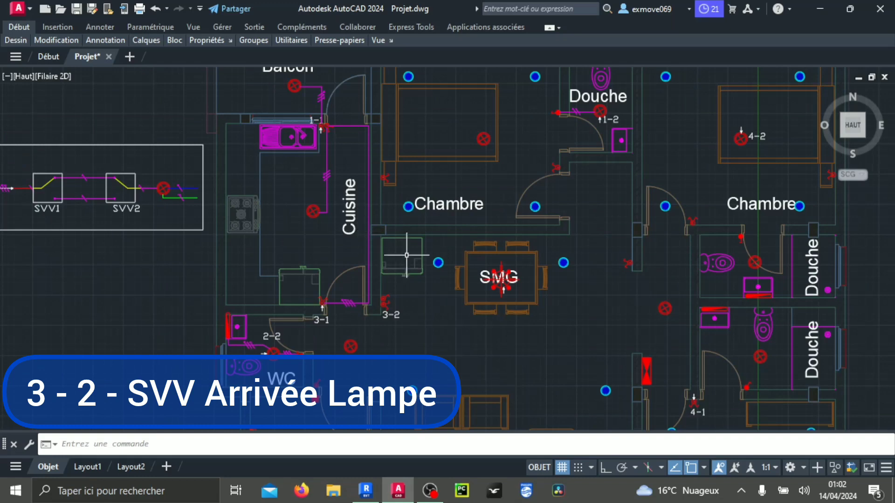
middle_drag(569, 250, 529, 309)
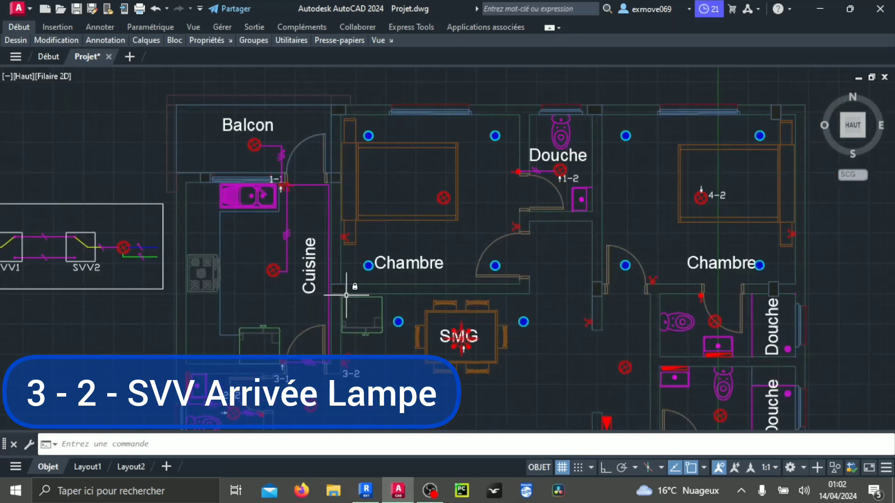
middle_drag(425, 316, 432, 286)
scroll(422, 253, up, 2)
middle_drag(422, 253, 385, 301)
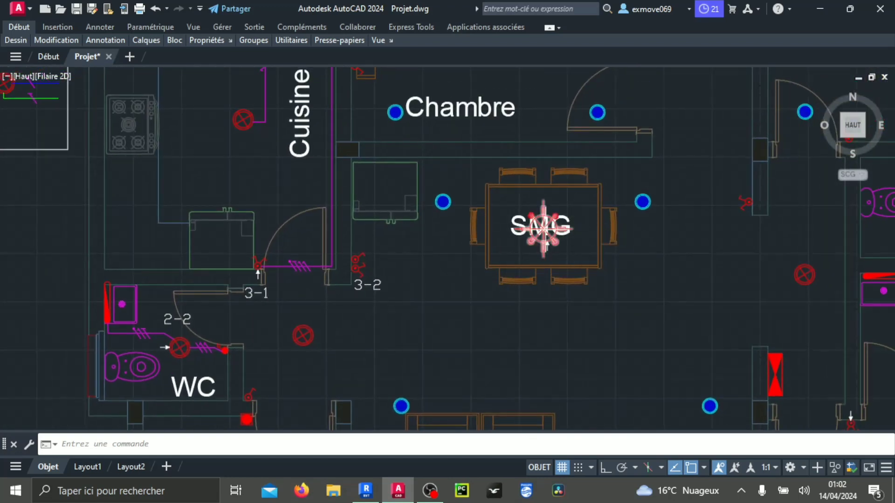
middle_drag(543, 227, 495, 249)
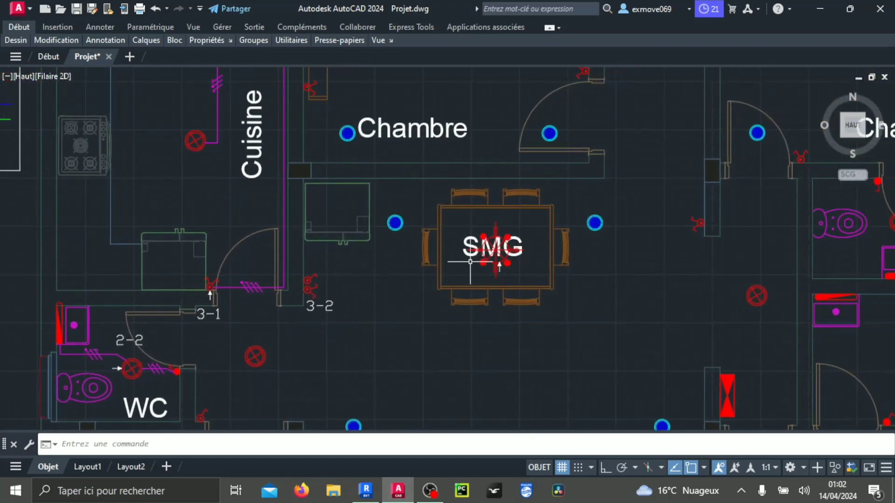
middle_drag(495, 249, 441, 265)
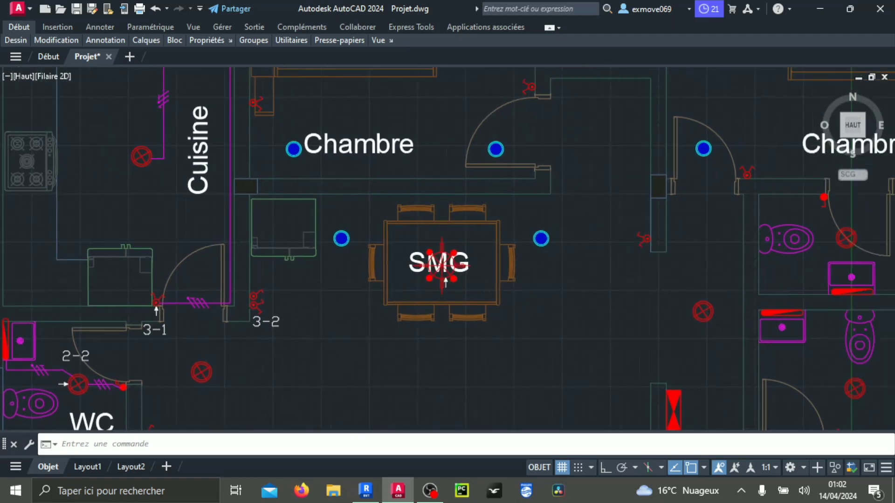
scroll(634, 246, up, 2)
scroll(597, 250, down, 4)
scroll(390, 279, up, 4)
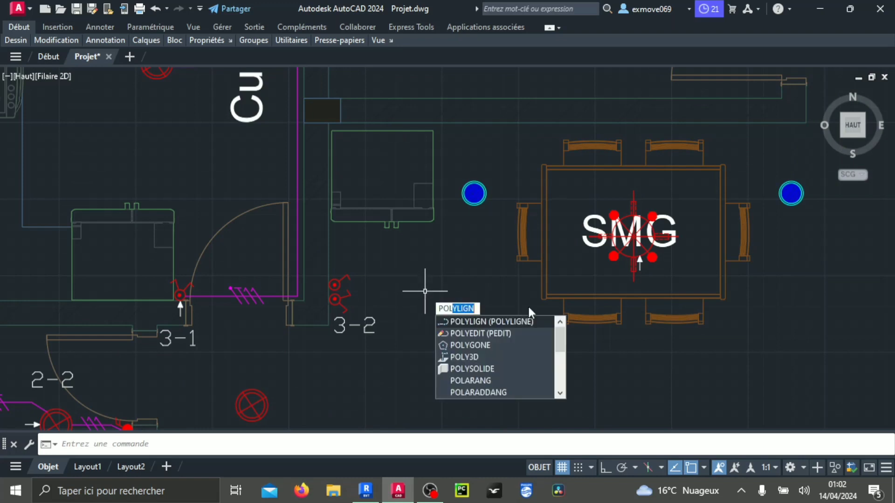
With Ortho on, draw a polyline from the lower 3-2 switch across to below the SMG chandelier and up to its circle
click(496, 321)
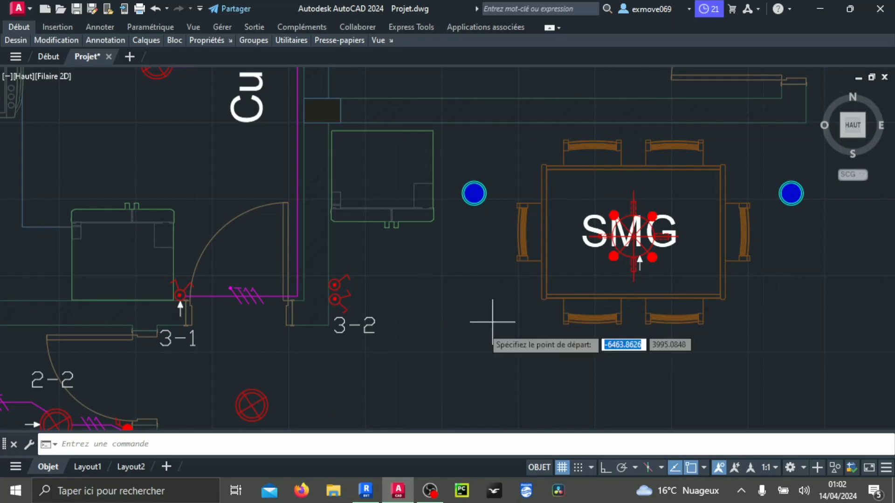
scroll(435, 325, down, 4)
middle_drag(474, 324, 468, 326)
scroll(466, 325, up, 4)
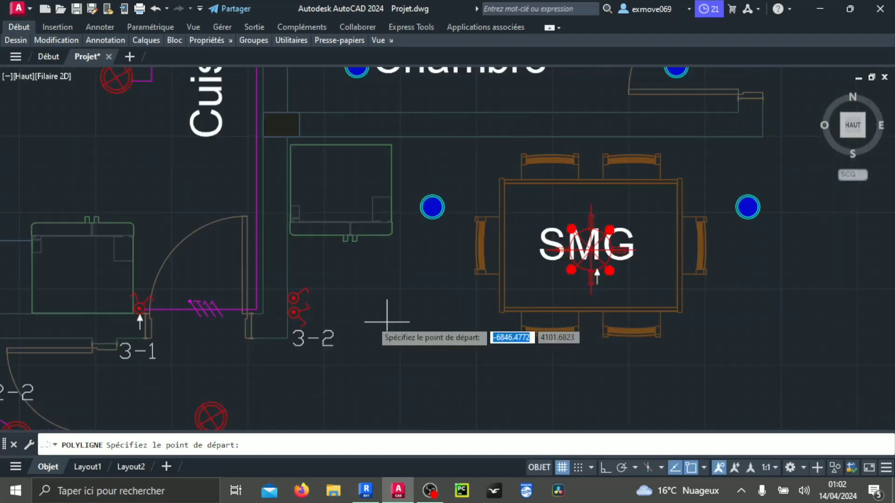
scroll(303, 313, up, 4)
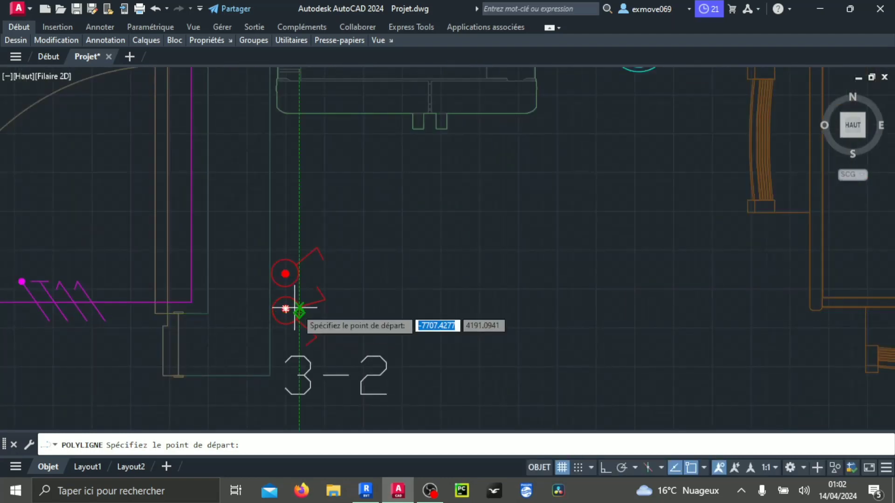
click(298, 312)
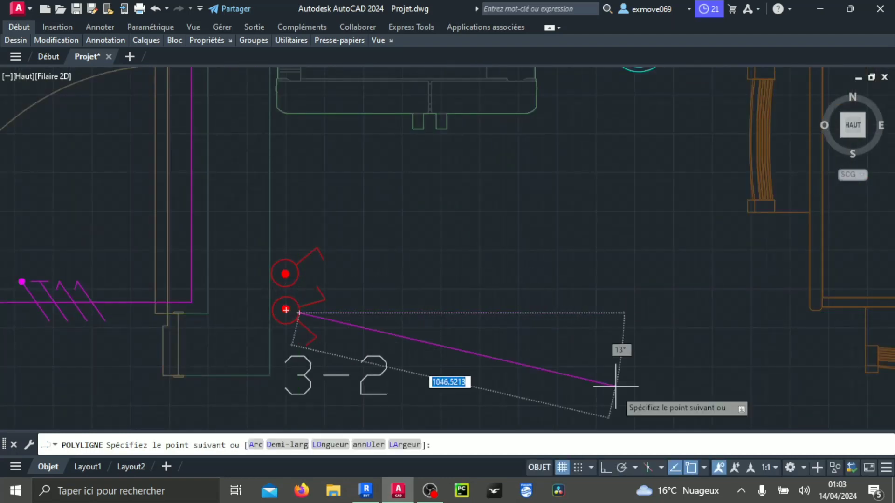
click(606, 468)
scroll(727, 354, down, 2)
middle_drag(736, 345, 554, 315)
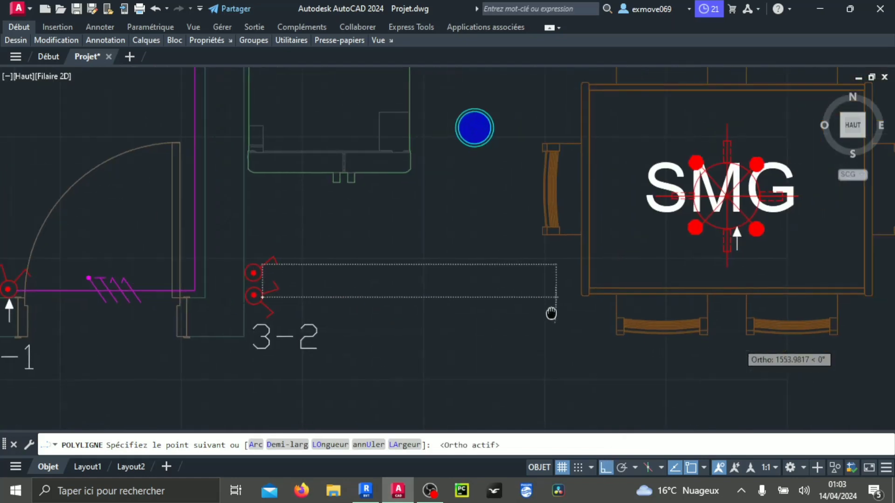
click(723, 293)
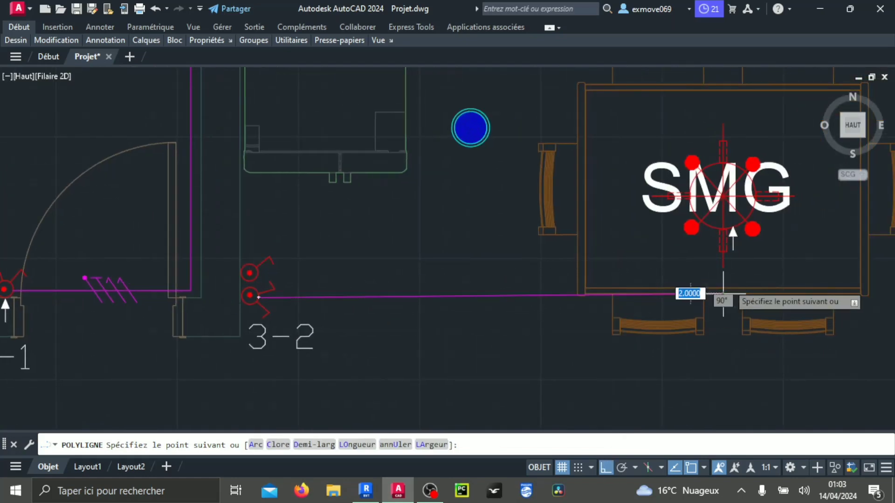
scroll(711, 235, up, 3)
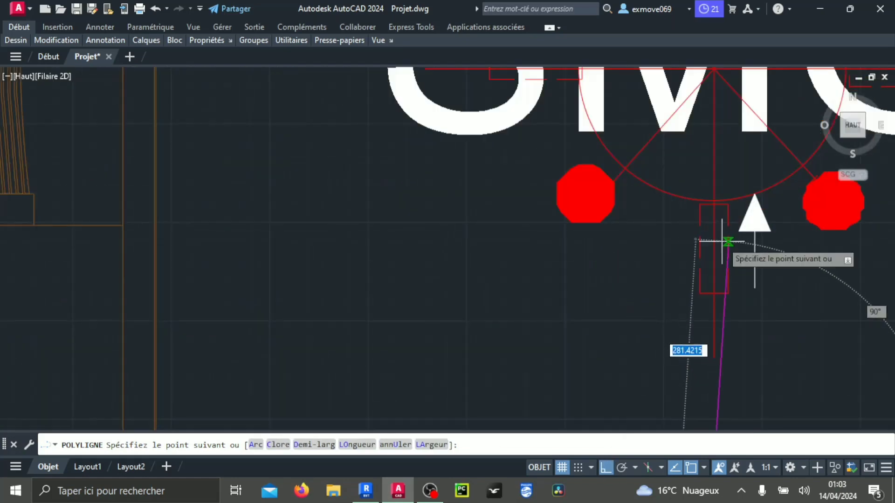
click(714, 200)
key(Return)
scroll(635, 296, down, 5)
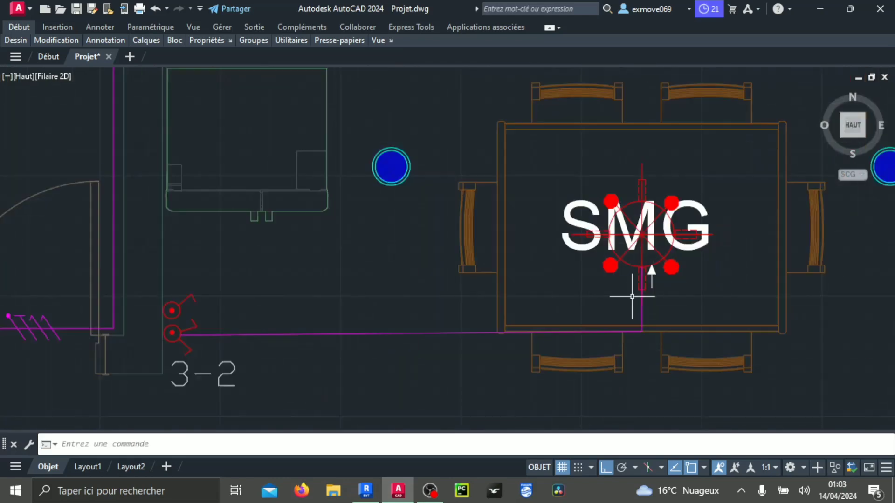
Start a polyline at the lower 3-2 switch, run it into the wall and, with object snap off, up beside the refrigerator to its upper edge
scroll(718, 275, up, 2)
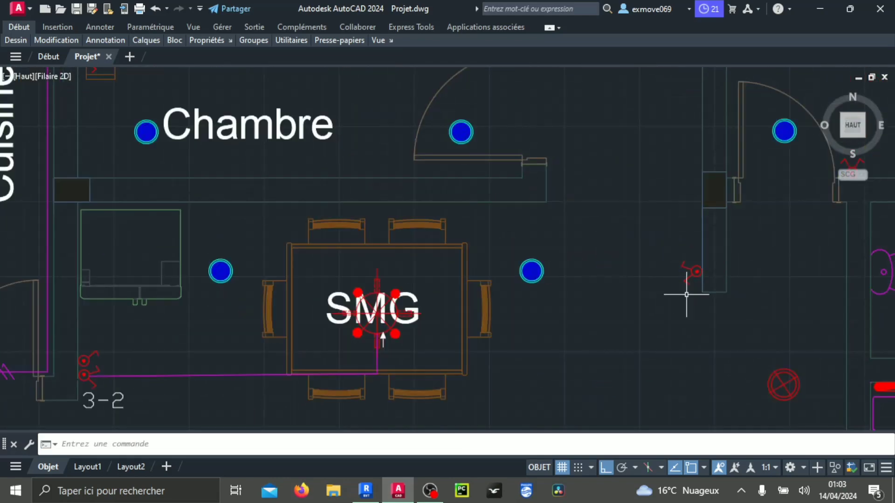
scroll(684, 271, down, 2)
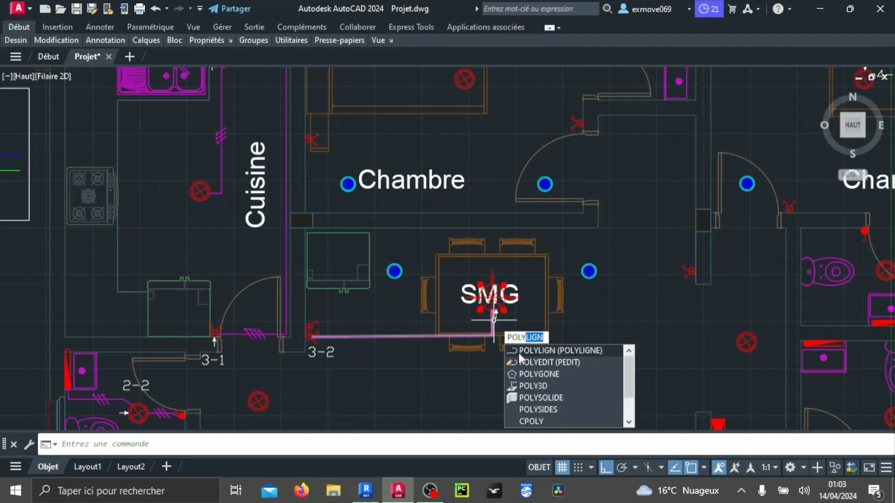
click(518, 352)
scroll(286, 334, up, 5)
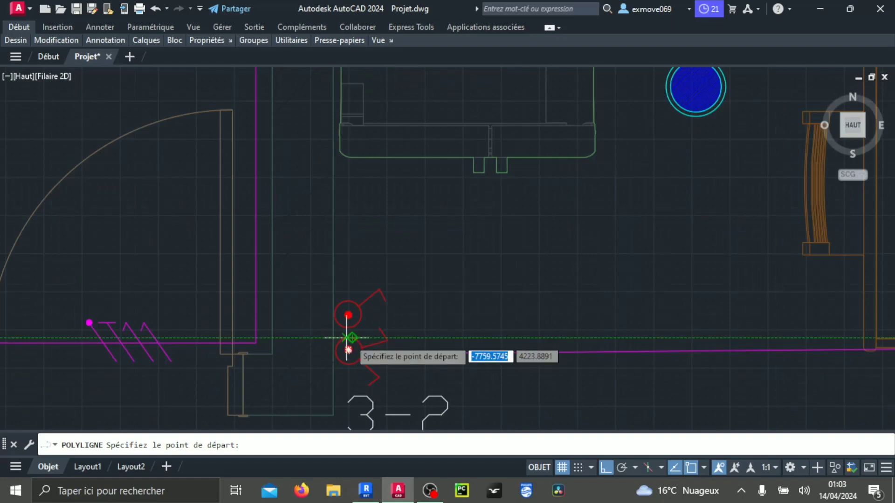
scroll(348, 351, up, 5)
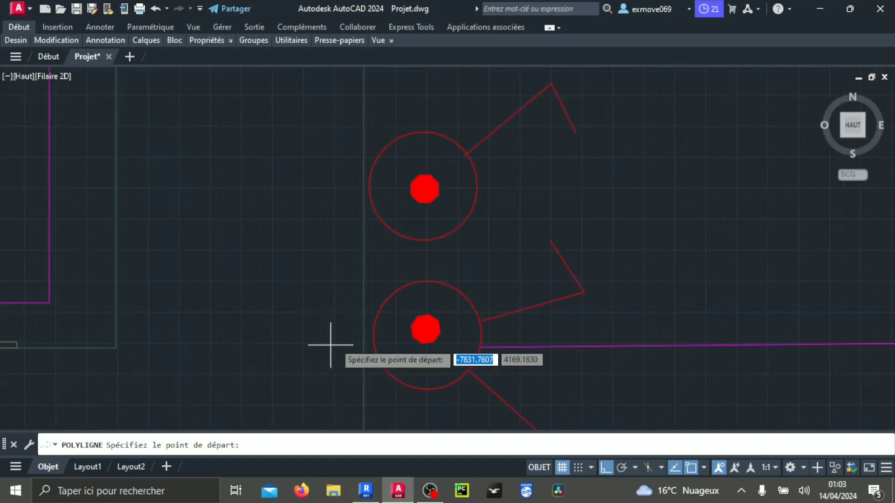
click(373, 343)
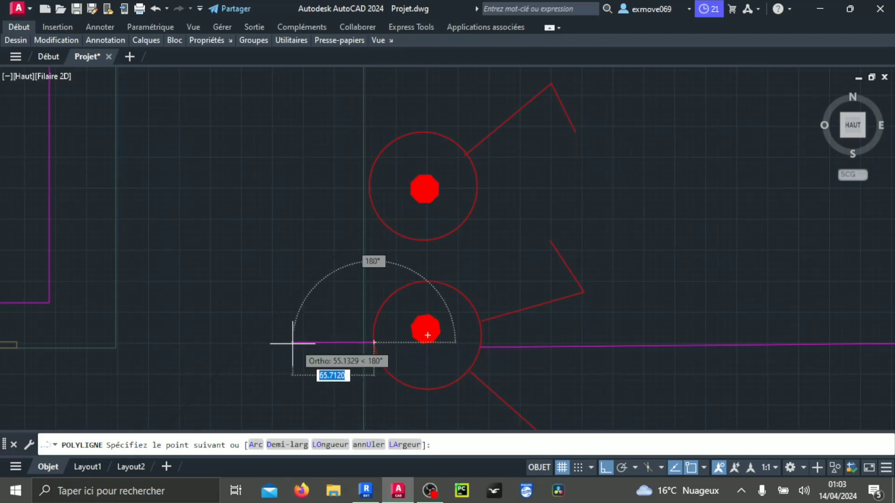
scroll(349, 336, down, 6)
scroll(353, 352, down, 4)
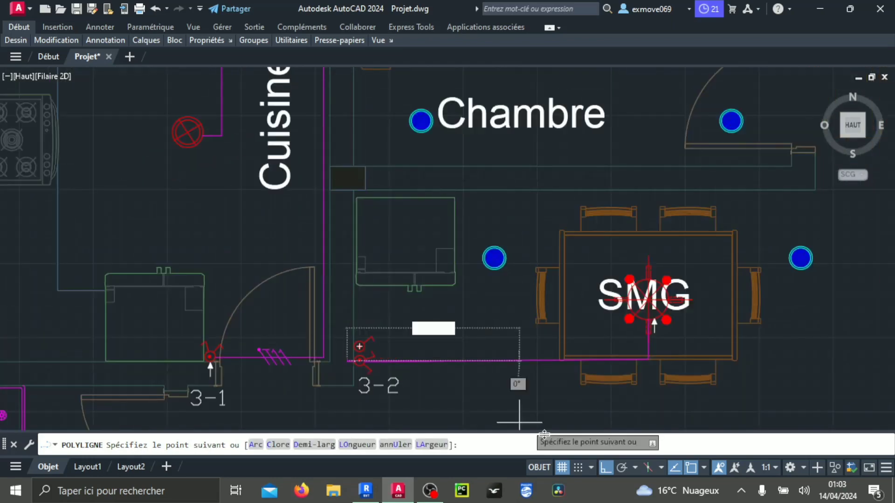
click(691, 467)
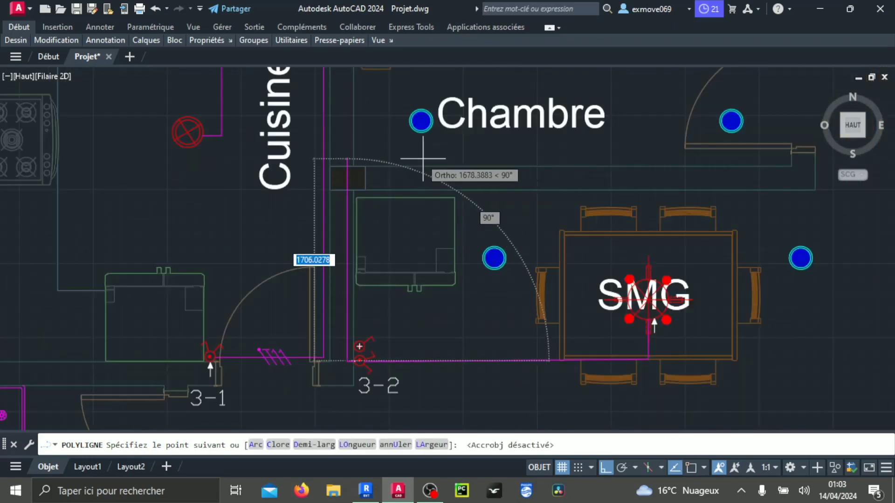
scroll(378, 210, down, 3)
middle_drag(380, 211, 391, 261)
scroll(417, 268, up, 6)
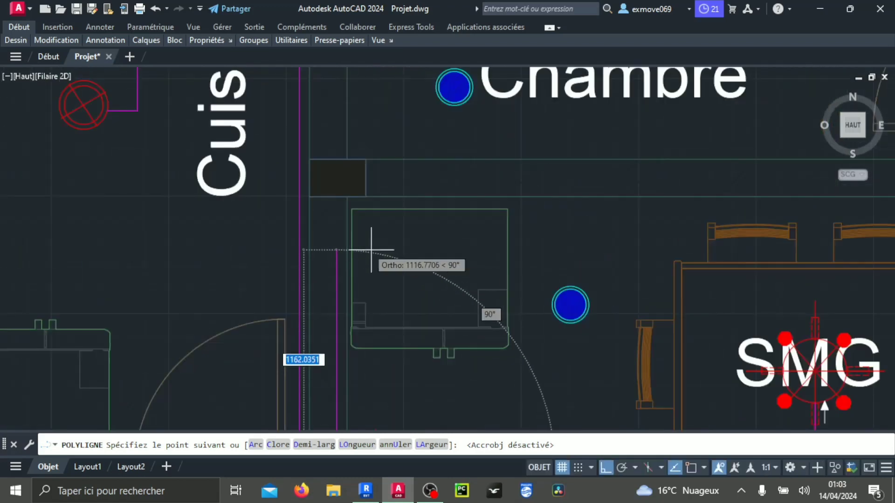
click(341, 213)
Continue the polyline horizontally above the dining table and down to the switch on the far wall, ending it there
scroll(742, 244, down, 4)
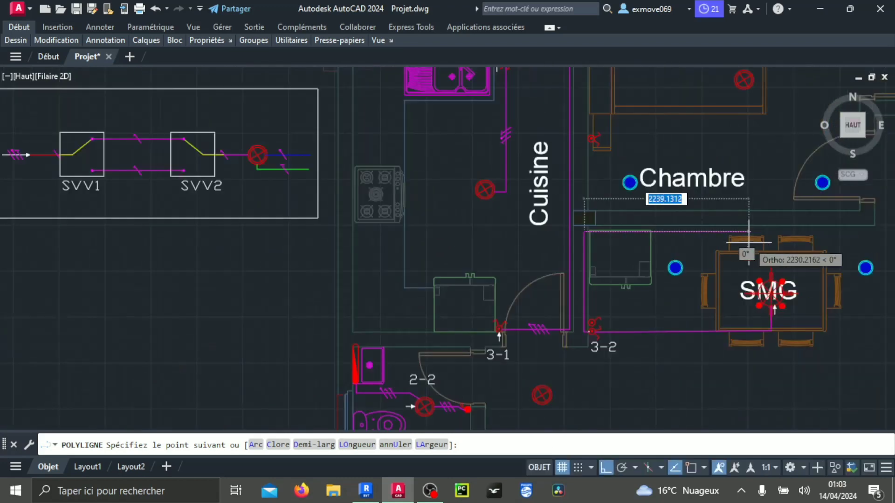
middle_drag(704, 237, 459, 215)
scroll(733, 230, up, 4)
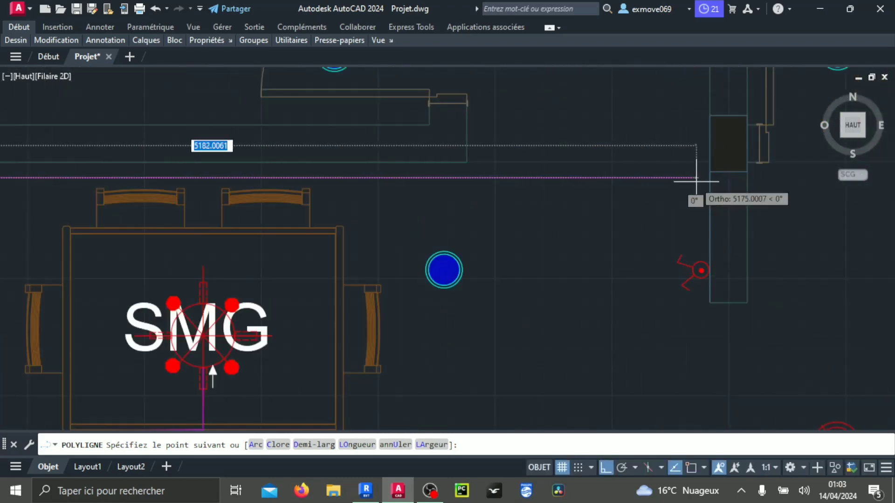
click(701, 270)
scroll(699, 266, up, 2)
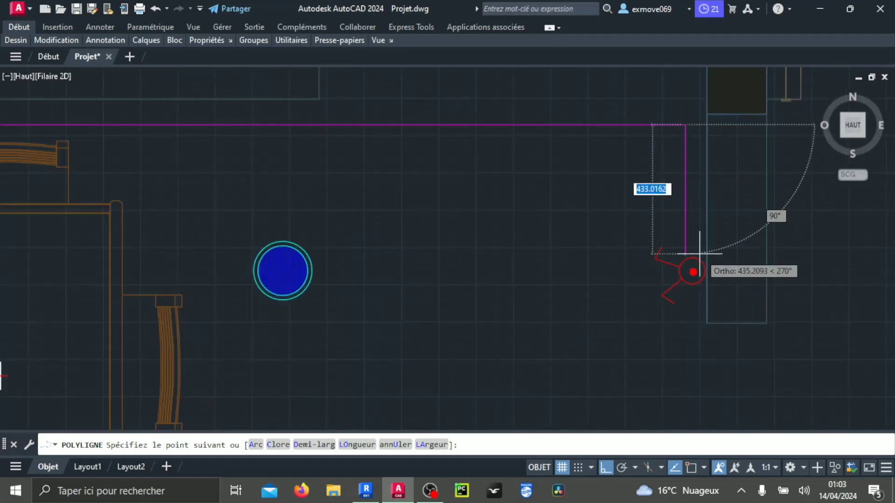
click(692, 259)
key(Return)
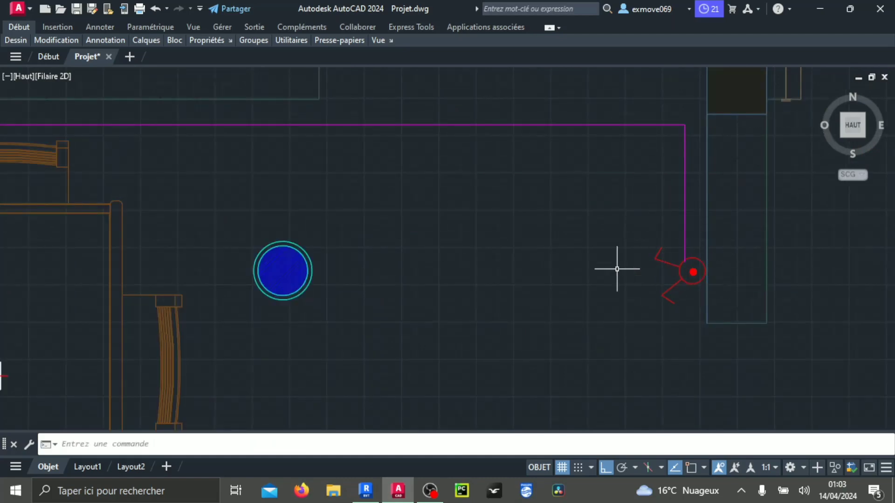
Examine the 3-2 circuit's two cable runs, the conductor marks beside switch 3-1 and the supply arrow at the SMG chandelier
scroll(606, 280, down, 5)
scroll(546, 288, up, 4)
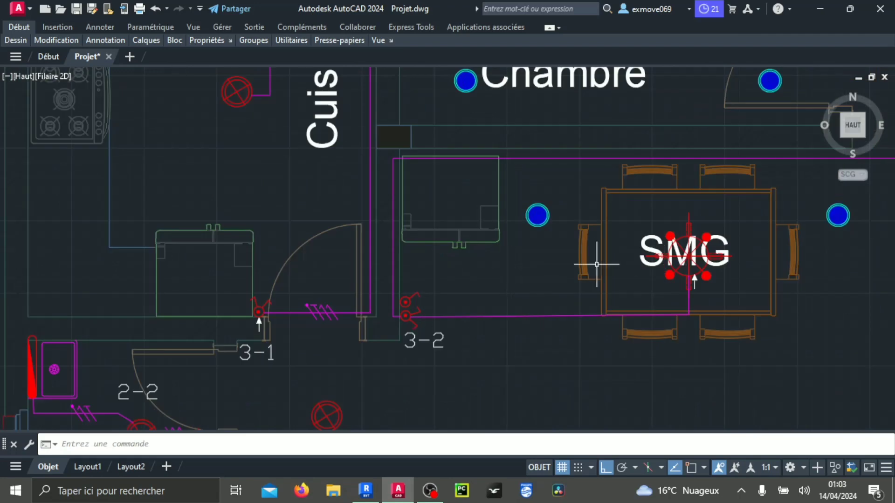
scroll(595, 259, down, 4)
scroll(573, 256, up, 4)
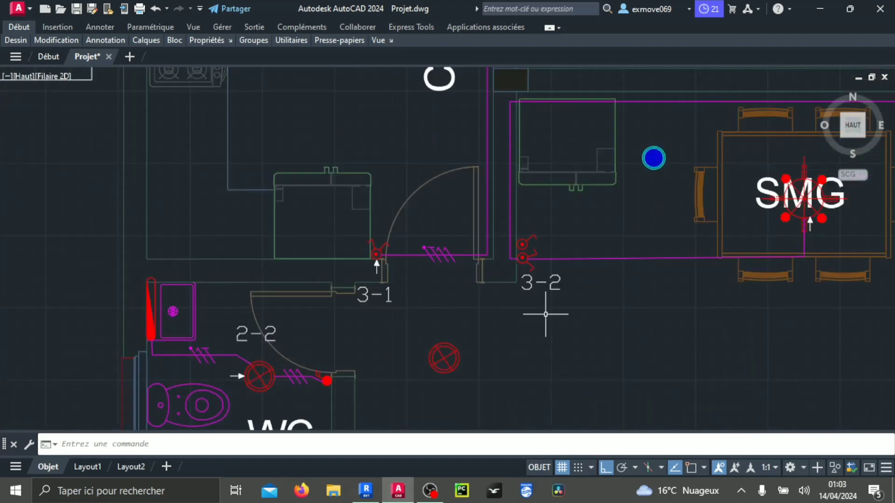
middle_drag(674, 314, 523, 336)
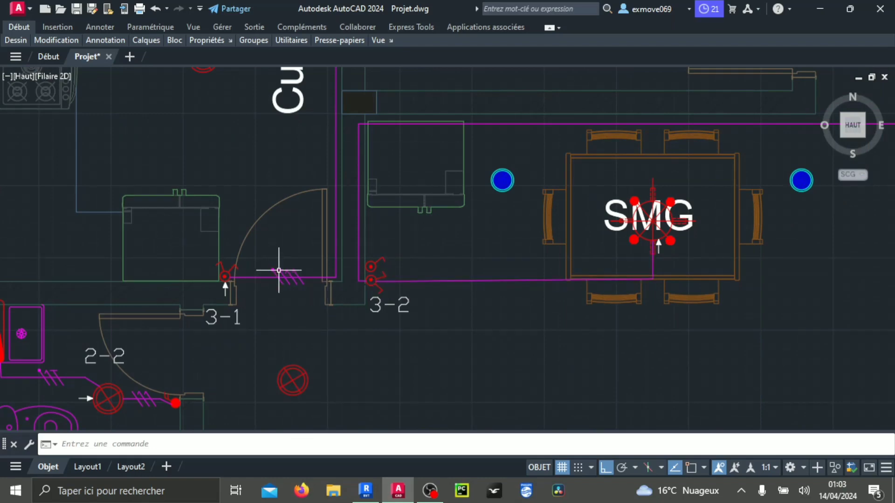
scroll(447, 313, down, 2)
scroll(574, 291, up, 4)
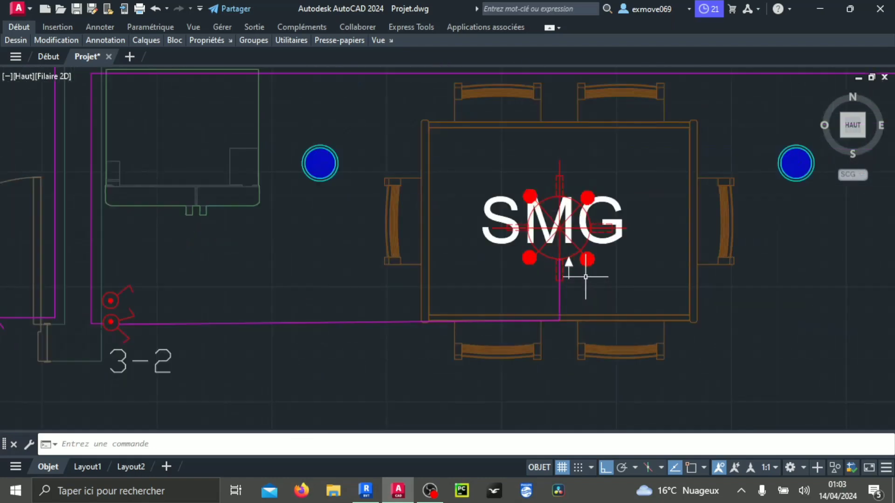
scroll(579, 269, down, 2)
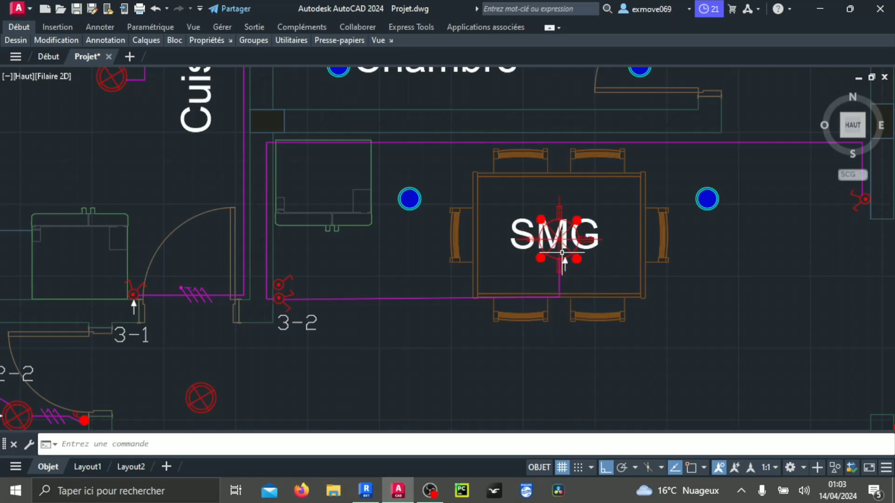
middle_drag(537, 263, 584, 294)
Copy the four conductor marks beside switch 3-1 onto the cable between switch 3-2 and the SMG chandelier, with object snap on and Ortho off
scroll(248, 326, up, 4)
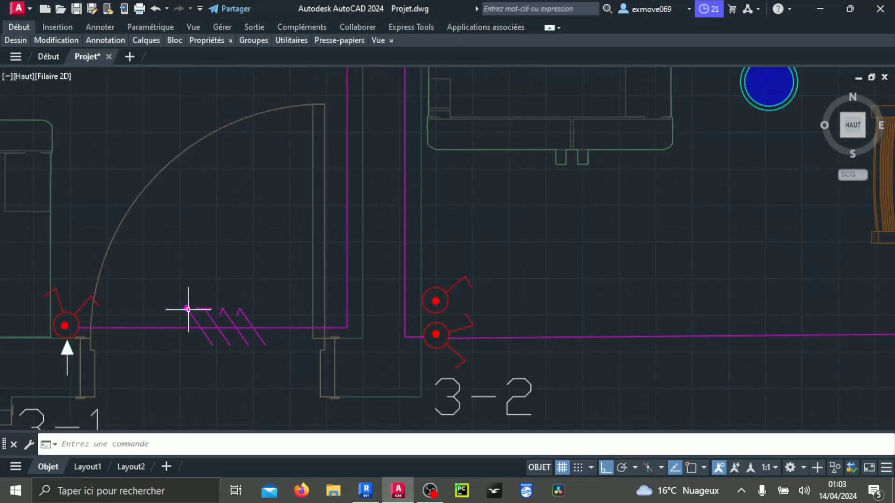
click(168, 290)
click(281, 375)
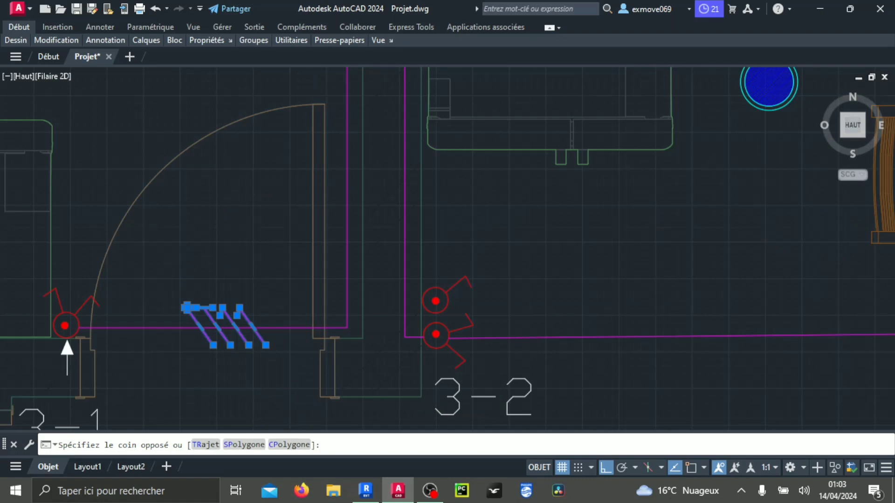
right_click(248, 291)
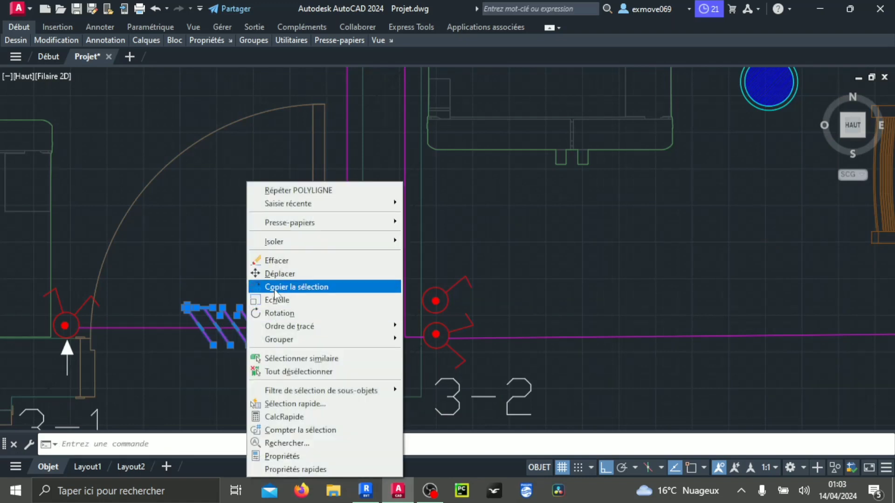
click(275, 287)
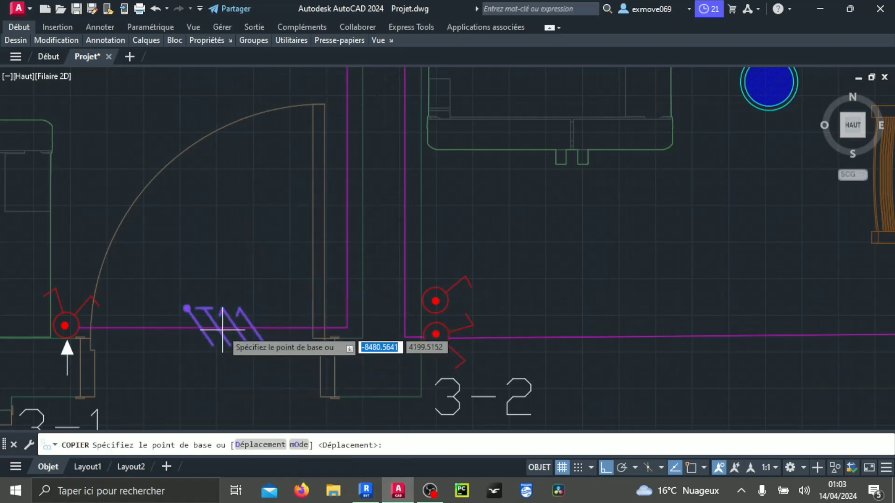
click(692, 468)
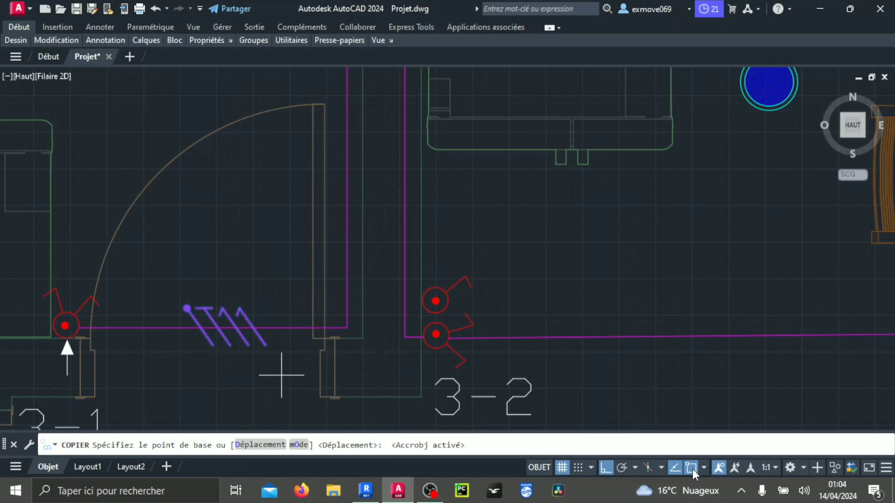
click(242, 331)
scroll(474, 368, down, 2)
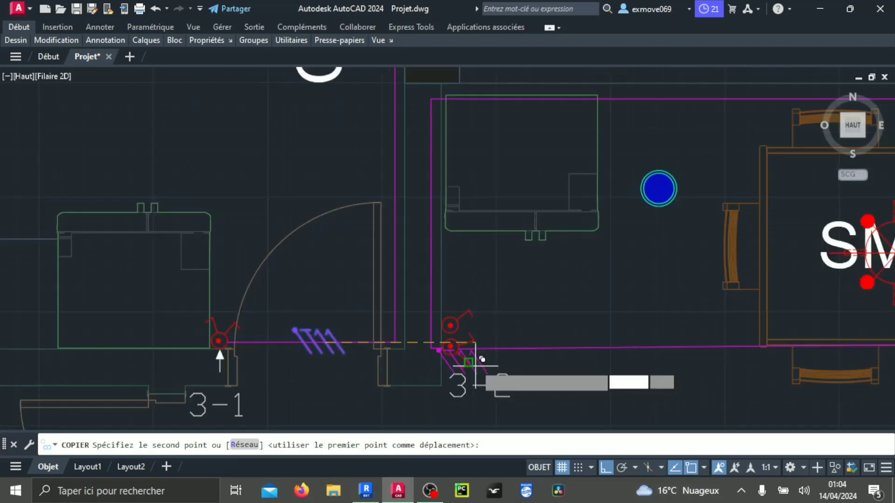
scroll(475, 366, down, 2)
click(607, 468)
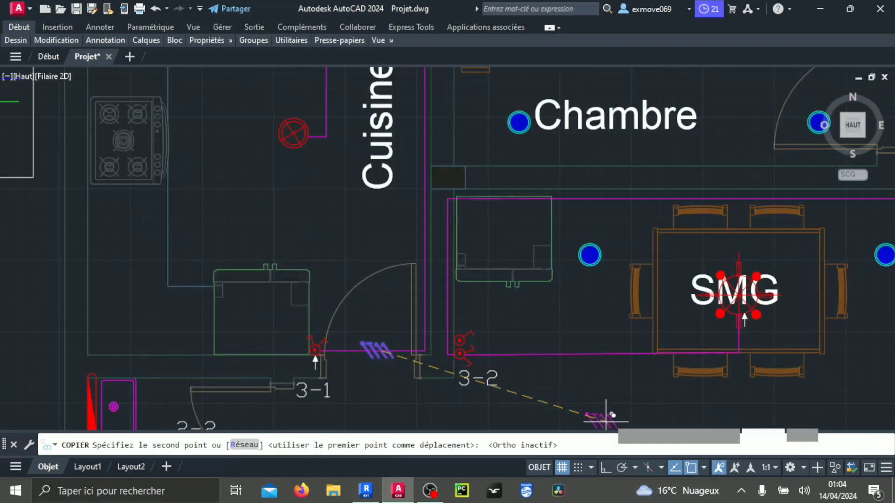
middle_drag(675, 377, 551, 365)
scroll(487, 342, up, 3)
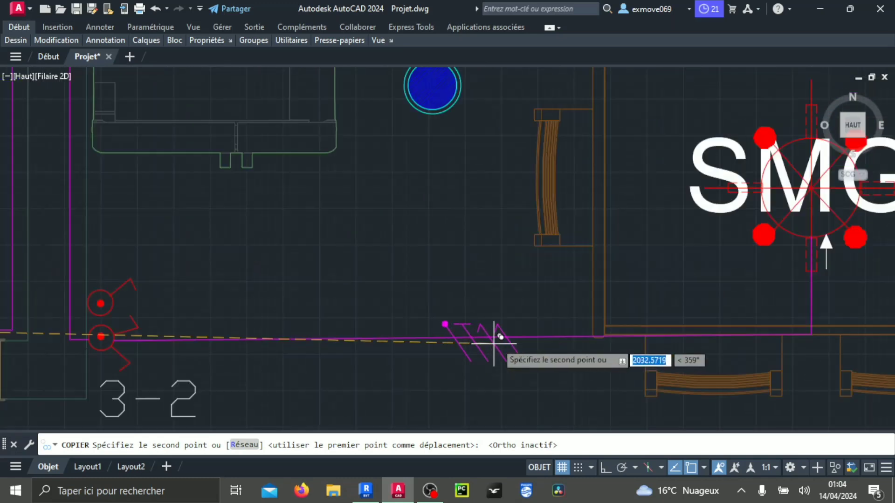
click(507, 338)
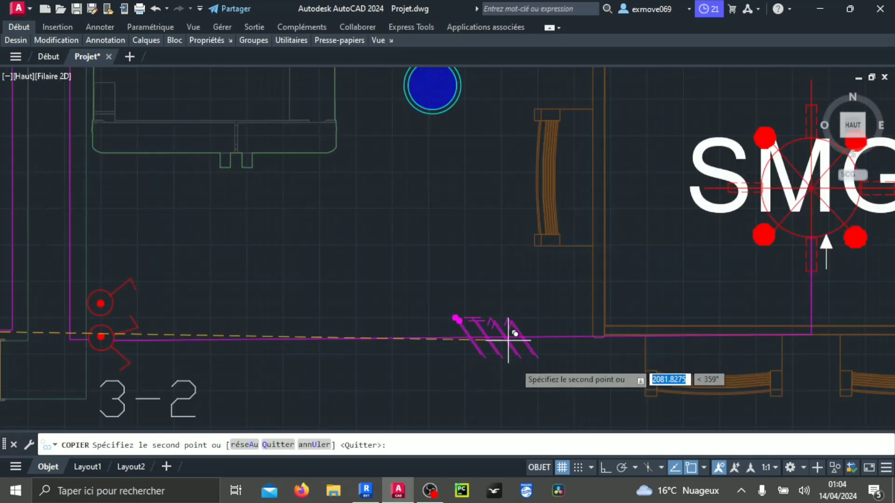
key(Escape)
Delete the filled dot from the first copied conductor mark on the SMG cable
scroll(489, 331, up, 5)
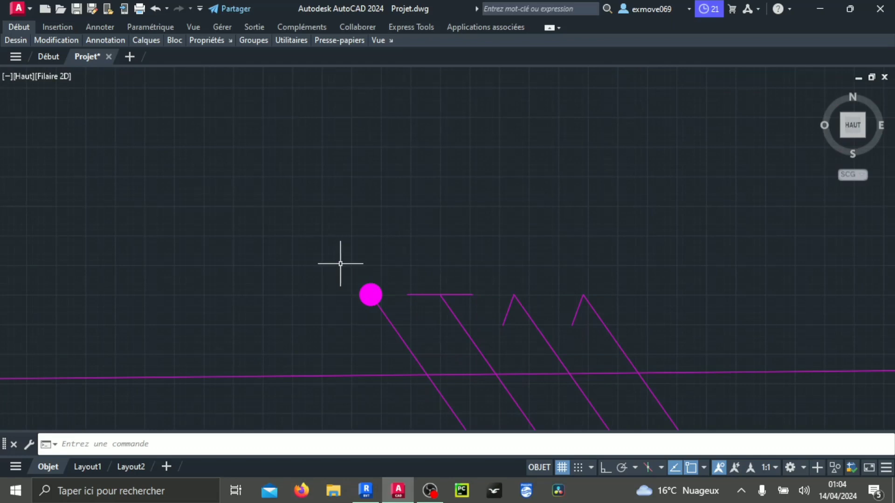
scroll(354, 289, down, 5)
scroll(377, 322, up, 5)
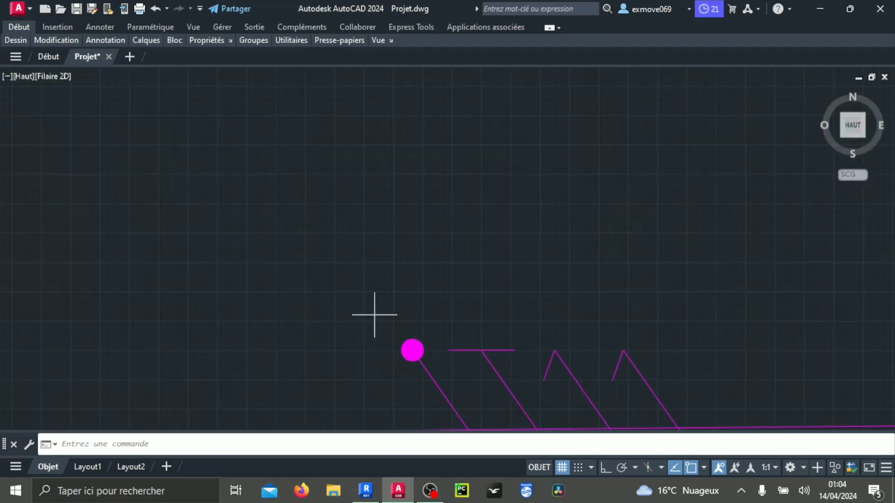
click(375, 315)
click(443, 383)
key(Delete)
scroll(432, 362, down, 5)
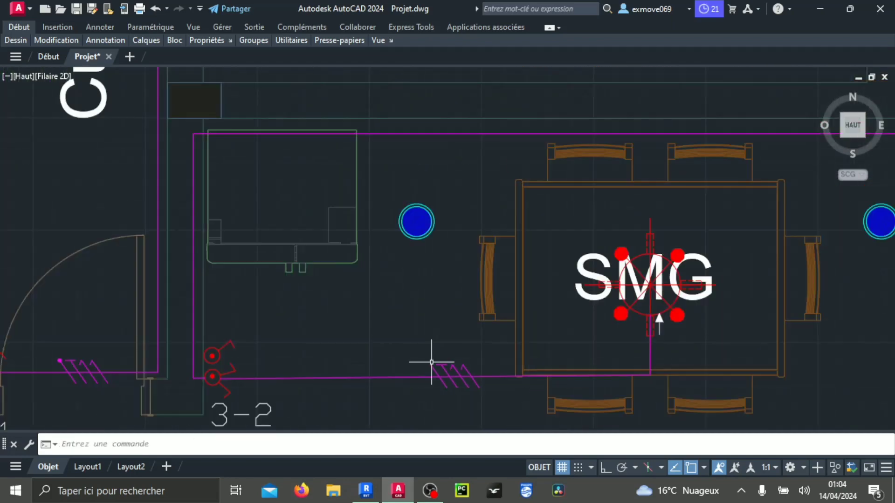
Compare the SMG cable's conductor marks with the SVV diagram and trace the circuit between the two switches and the chandelier
scroll(432, 362, down, 5)
mouse_move(349, 375)
middle_down()
mouse_move(504, 351)
mouse_move(517, 337)
middle_up()
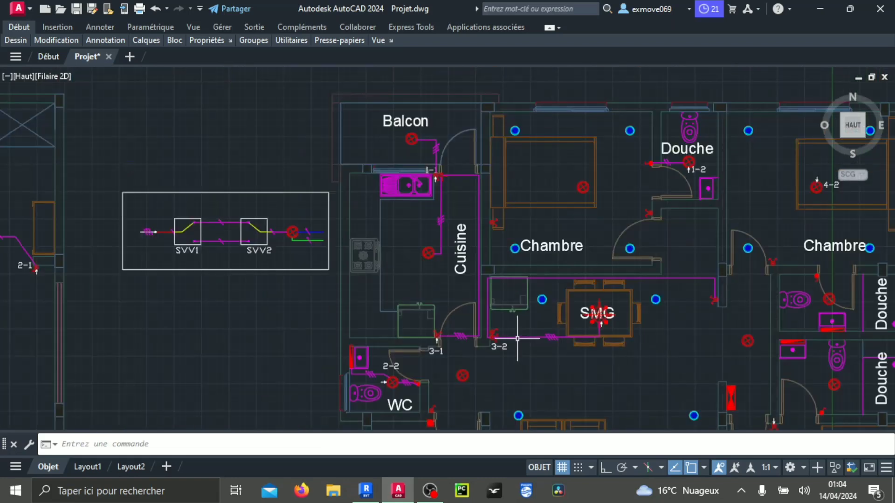
middle_drag(582, 335, 581, 316)
scroll(580, 316, up, 4)
middle_drag(709, 289, 610, 300)
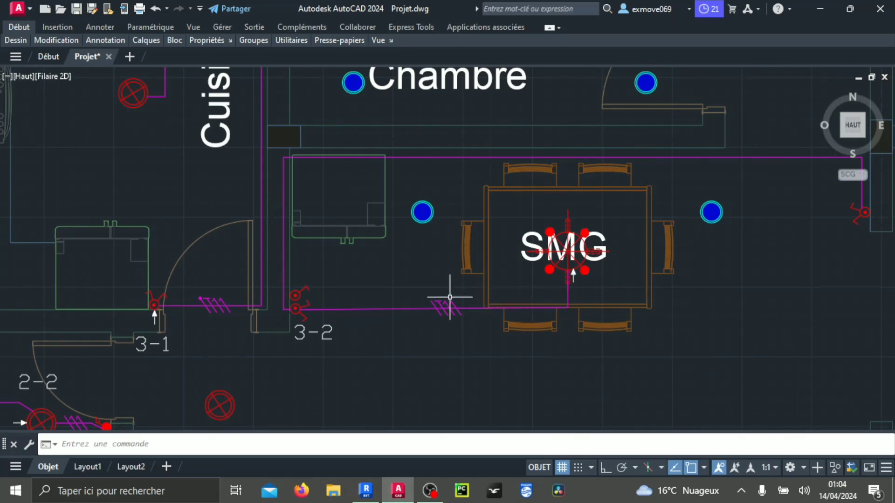
scroll(450, 297, down, 4)
scroll(449, 302, up, 3)
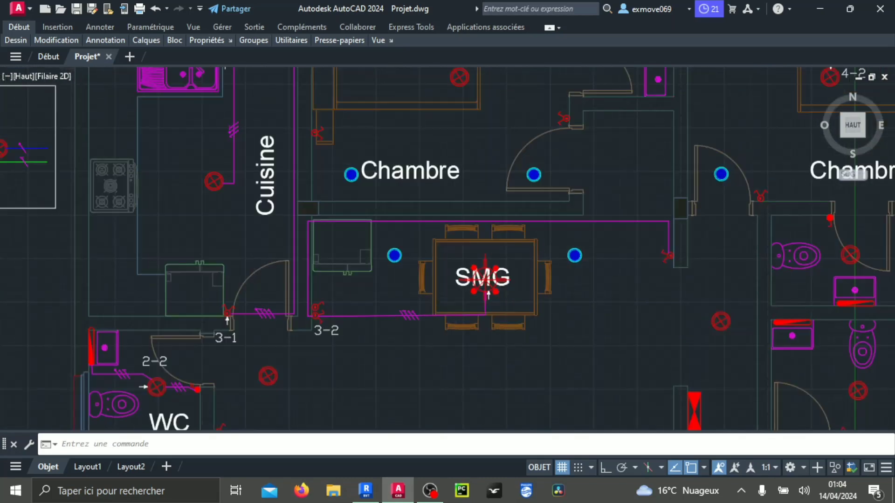
scroll(458, 302, up, 2)
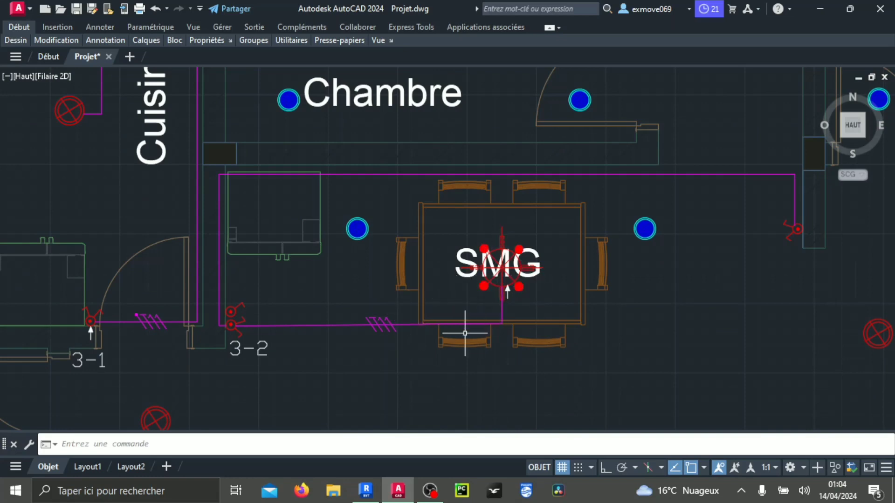
Delete the horizontal bar on top of the second conductor mark on the SMG cable
scroll(374, 322, up, 6)
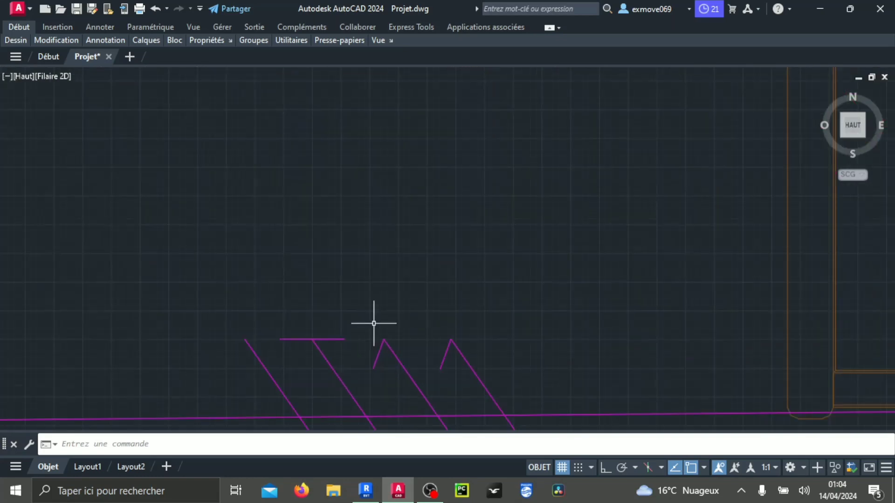
click(355, 343)
click(338, 334)
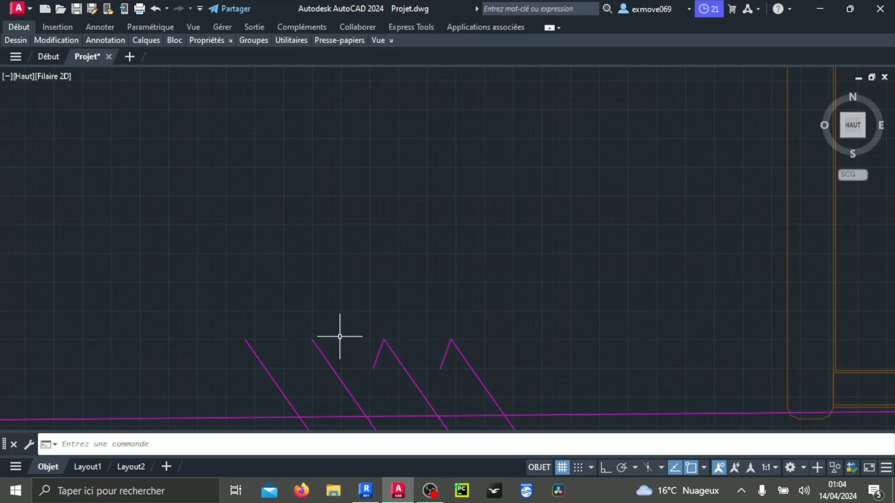
Delete the first plain slash from the conductor marks on the cable between switch 3-2 and the SMG chandelier
scroll(340, 336, down, 5)
middle_drag(389, 360, 452, 339)
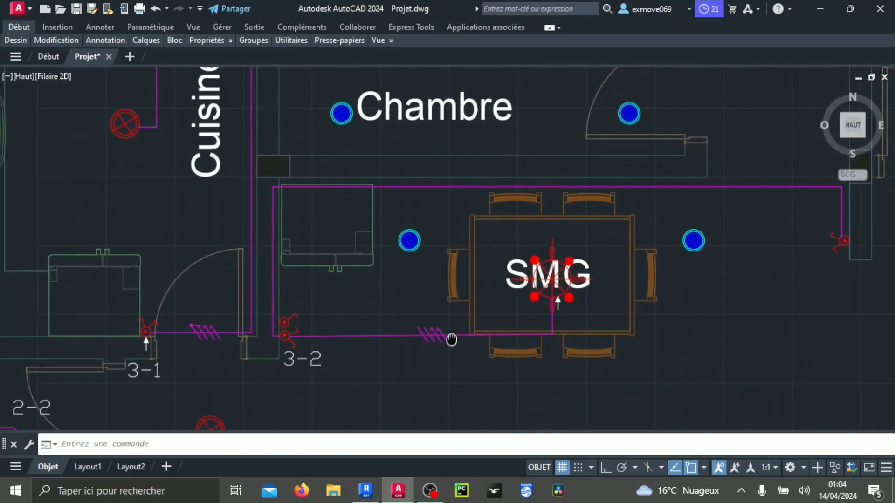
scroll(429, 332, up, 7)
click(396, 333)
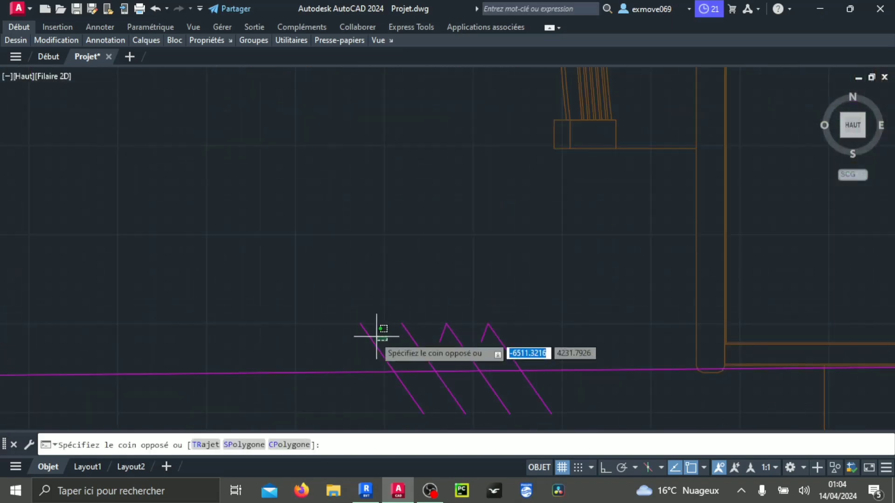
click(359, 335)
key(Delete)
scroll(424, 341, down, 8)
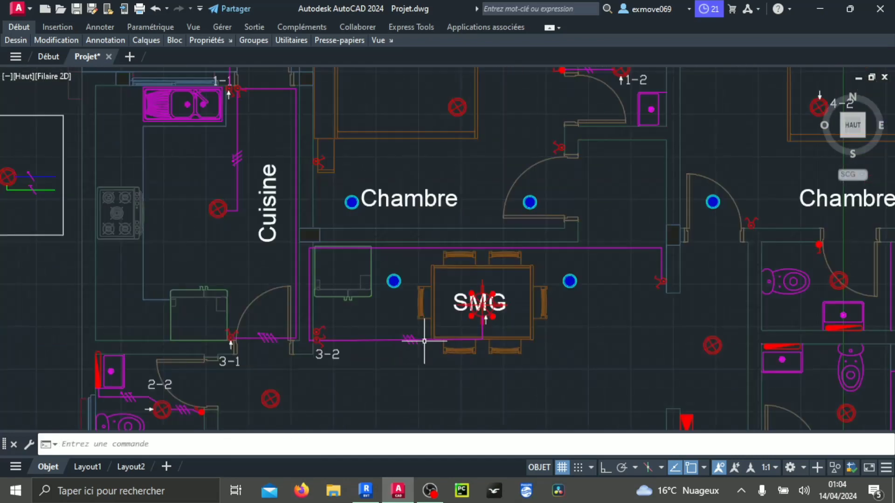
middle_drag(391, 348, 470, 333)
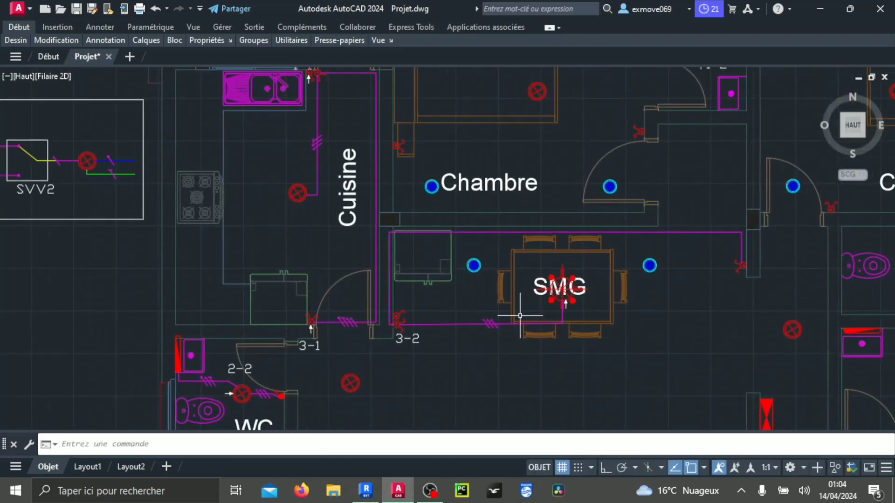
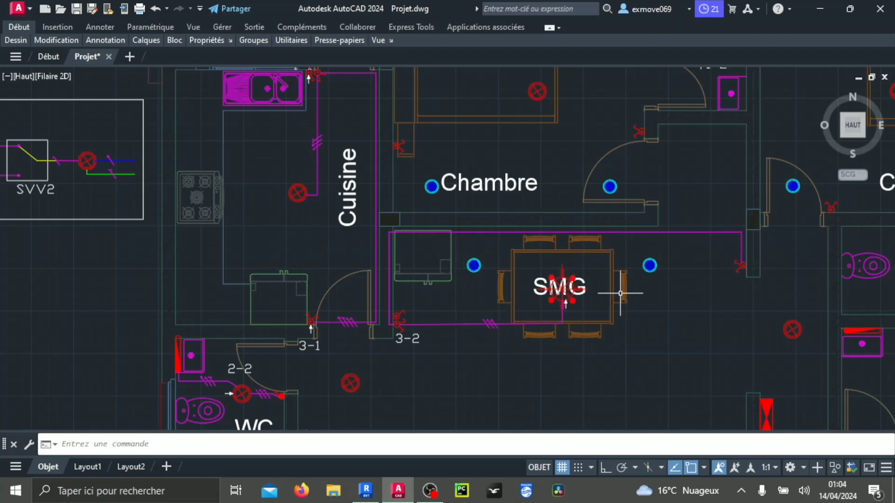
scroll(491, 314, up, 5)
click(491, 339)
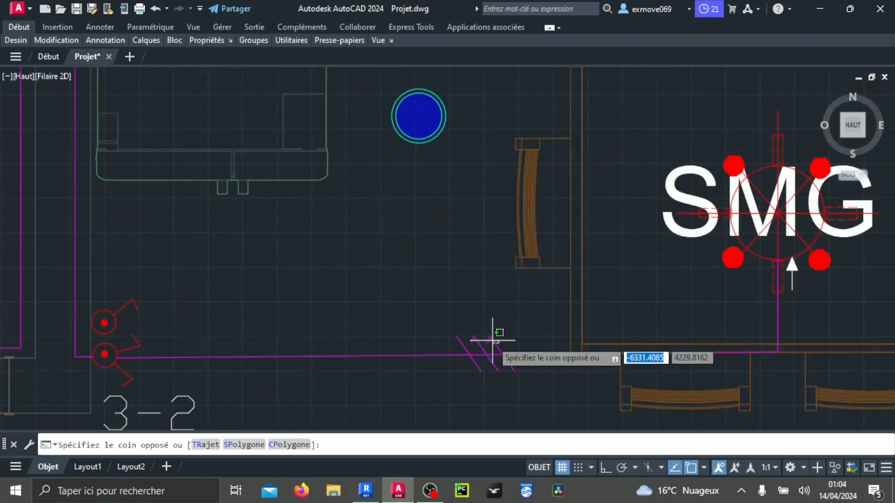
click(485, 337)
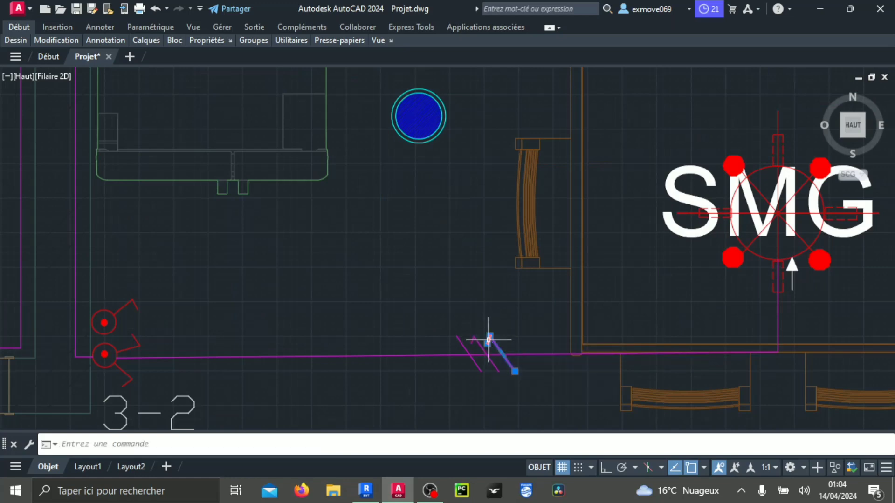
key(Escape)
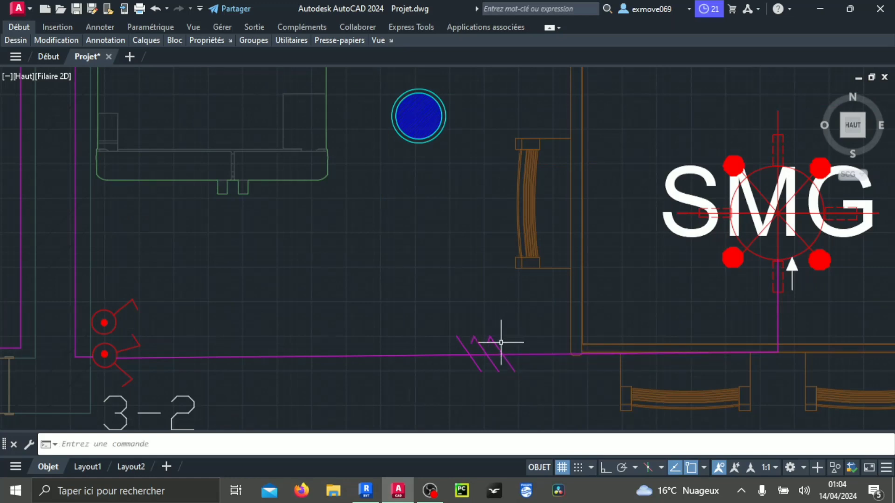
Copy the three conductor marks on the SMG cable a short distance along the same cable toward switch 3-2
click(443, 311)
click(541, 396)
right_click(537, 396)
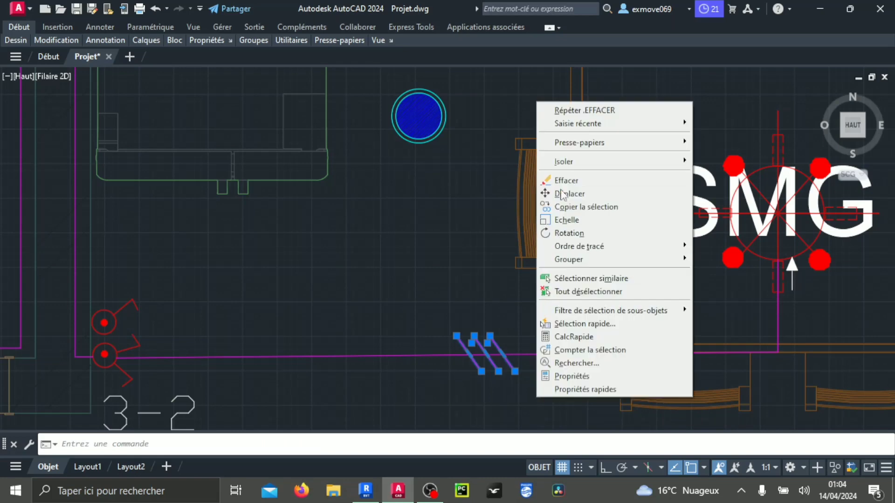
click(564, 207)
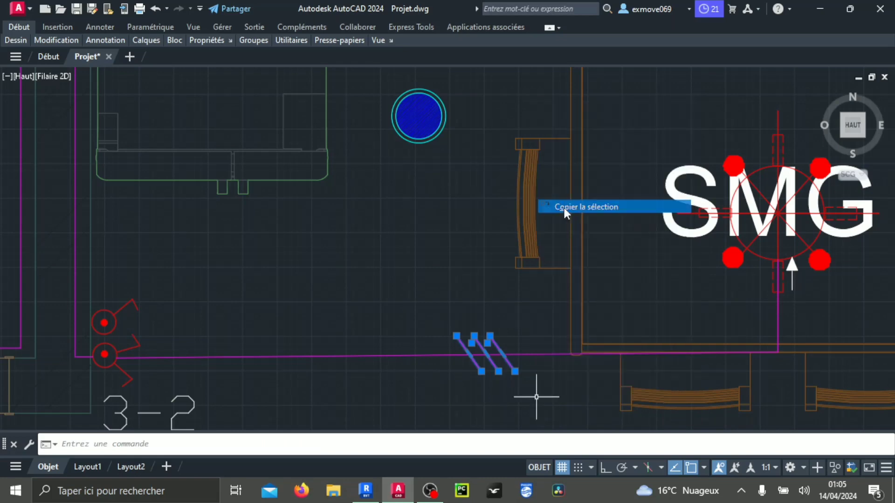
click(485, 353)
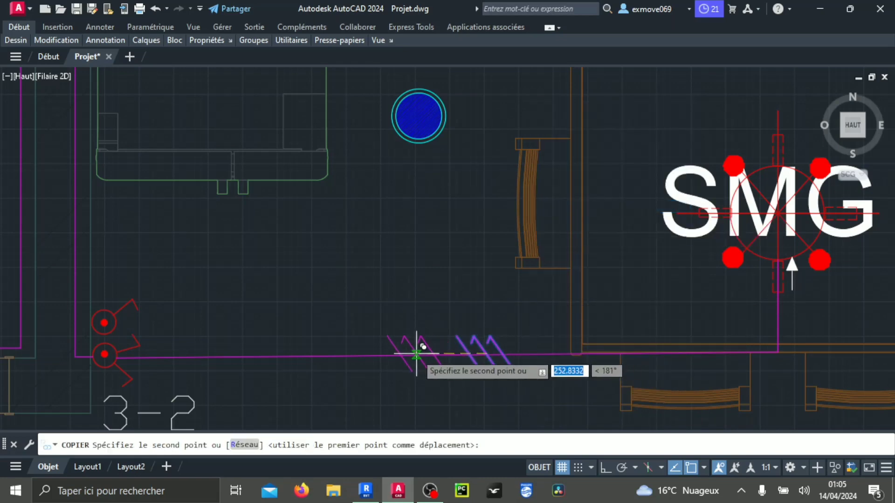
click(415, 355)
key(Return)
Delete the last hooked conductor mark, both slash and hook, from the original set nearest the SMG chandelier
scroll(484, 350, up, 3)
click(490, 303)
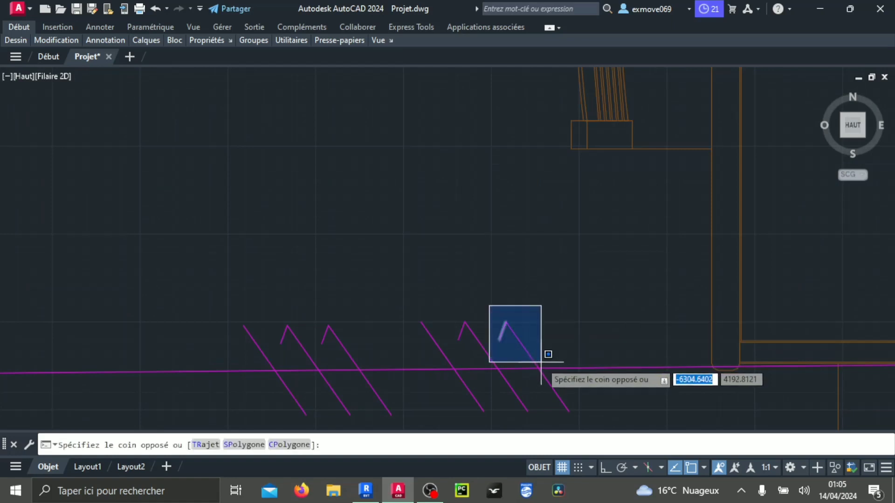
click(544, 351)
click(522, 343)
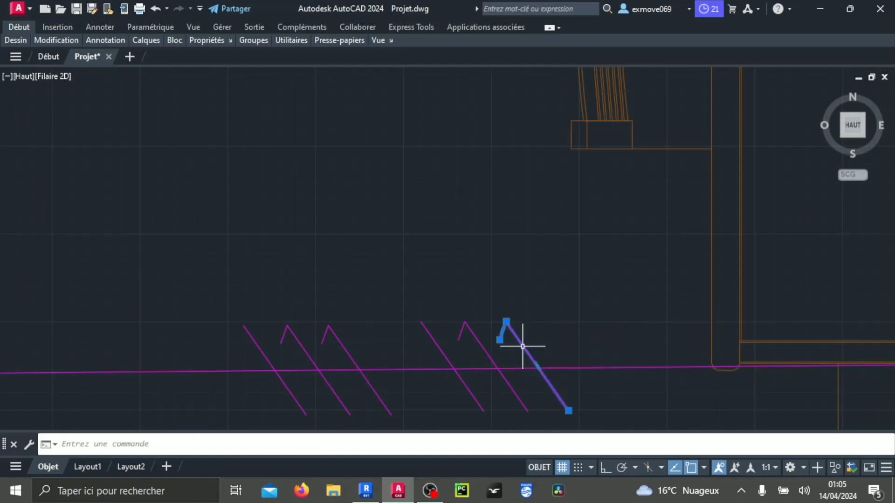
key(Delete)
scroll(513, 346, down, 3)
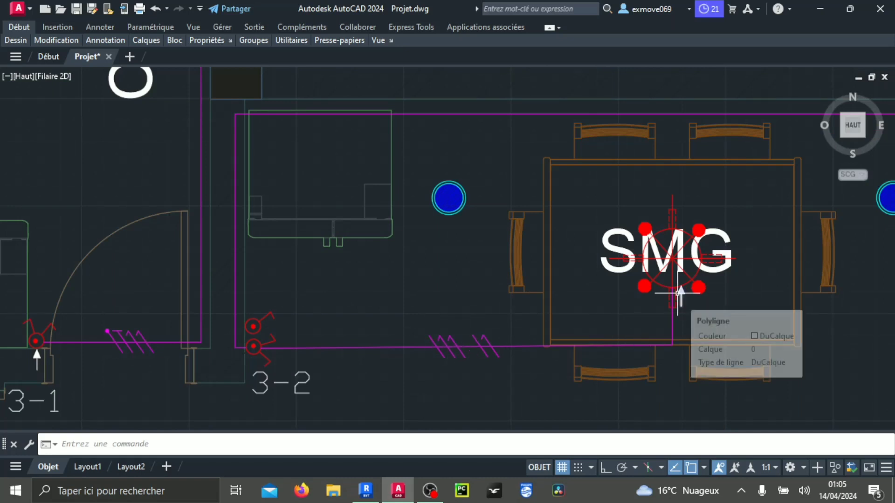
scroll(678, 292, down, 2)
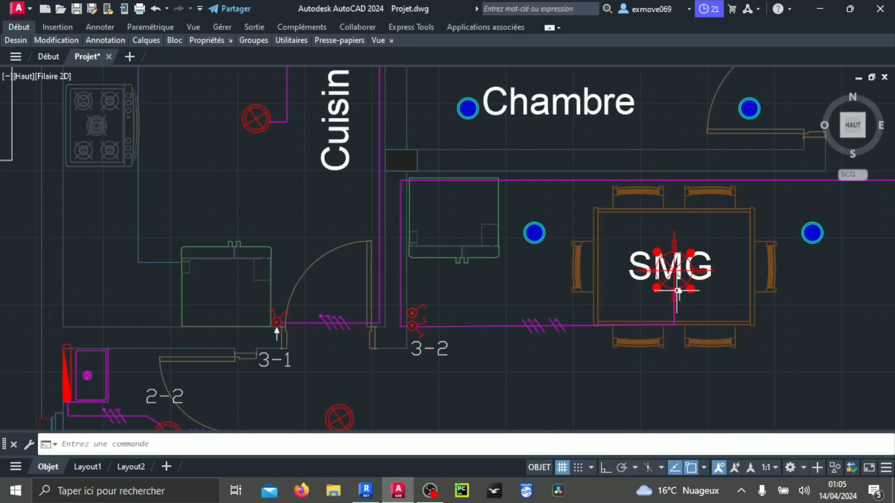
Move the copied set of three conductor marks onto the horizontal cable above the dining table that runs to the second switch
scroll(532, 328, up, 4)
click(510, 295)
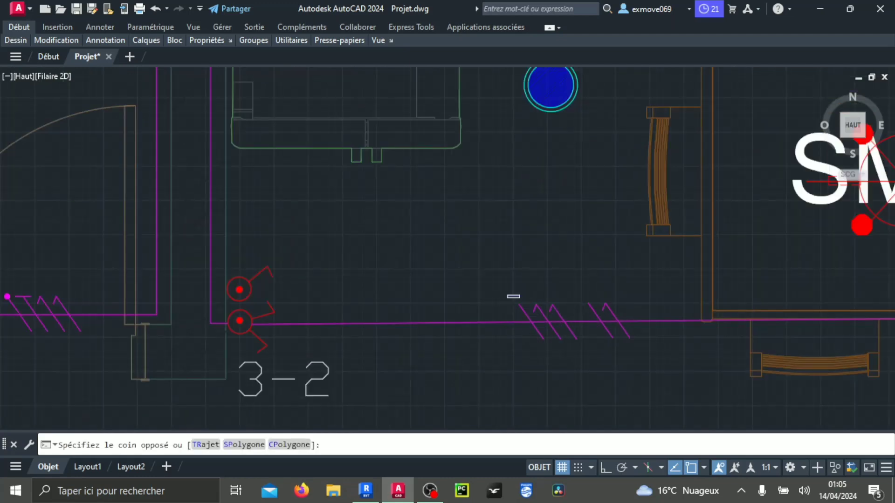
click(584, 354)
right_click(584, 354)
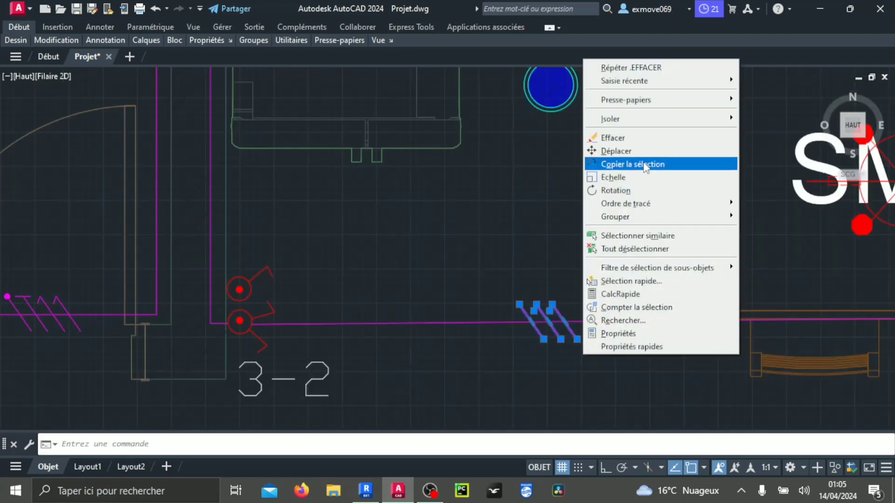
click(619, 151)
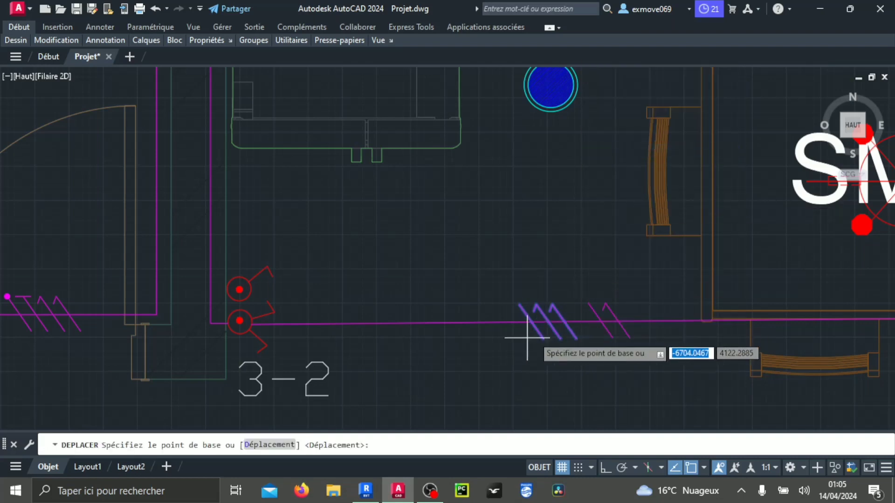
click(549, 322)
scroll(523, 206, down, 5)
scroll(535, 236, up, 4)
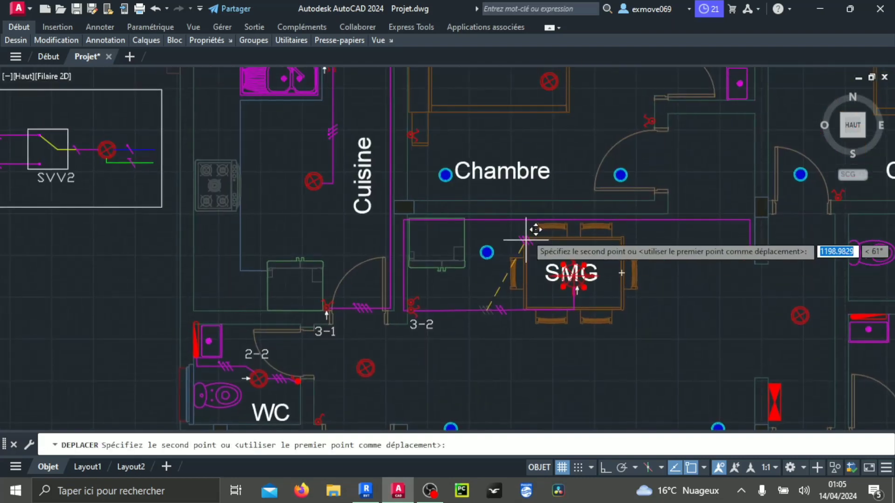
click(507, 208)
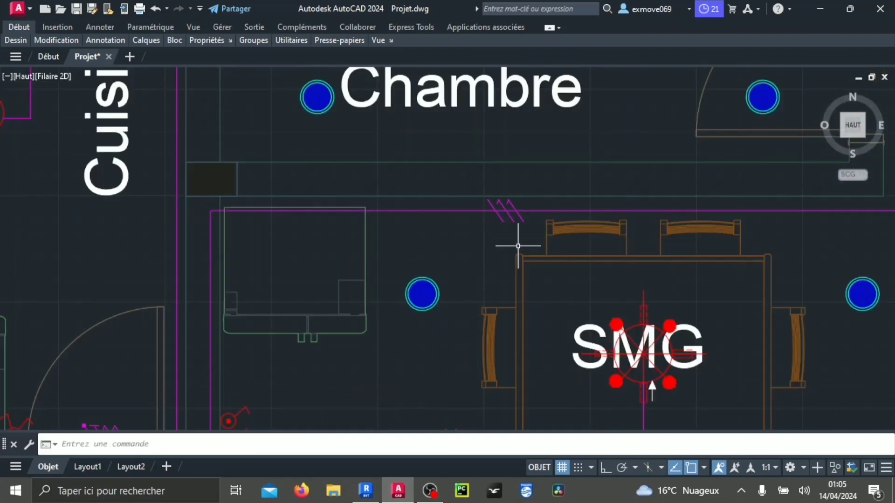
Examine the cable above the dining table and its conductor marks in relation to the whole circuit and the SVV diagram
scroll(767, 314, down, 2)
mouse_move(767, 314)
middle_down()
mouse_move(697, 294)
mouse_move(544, 279)
middle_up()
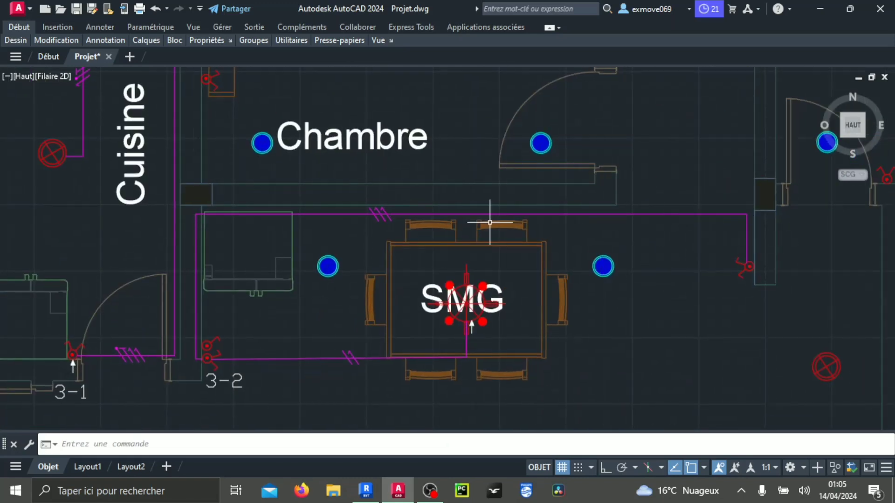
scroll(489, 222, down, 2)
middle_drag(414, 229, 502, 242)
scroll(525, 263, down, 3)
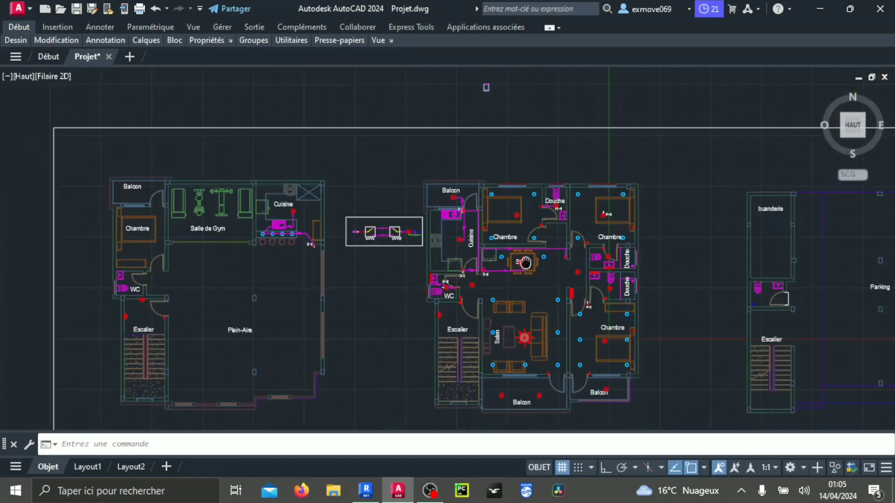
scroll(432, 232, up, 5)
scroll(436, 235, down, 2)
scroll(649, 266, up, 4)
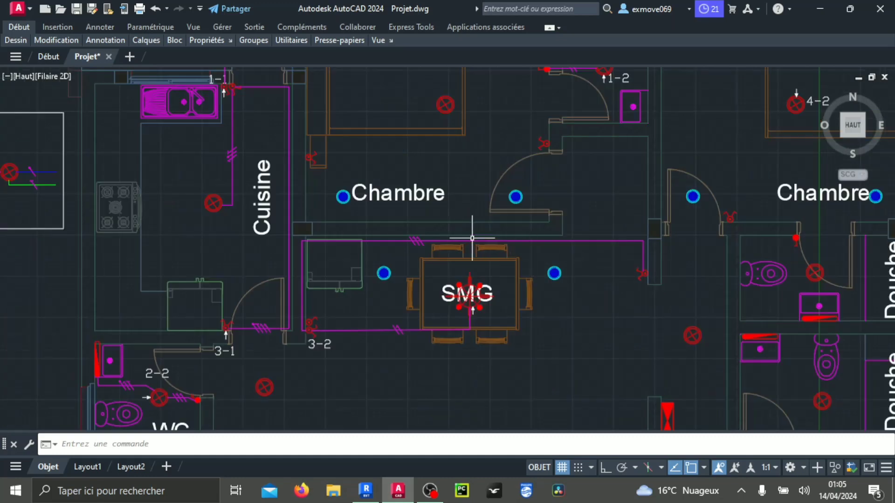
Copy the hook from the second conductor mark above the dining table onto the tip of the plain first mark
scroll(399, 215, up, 7)
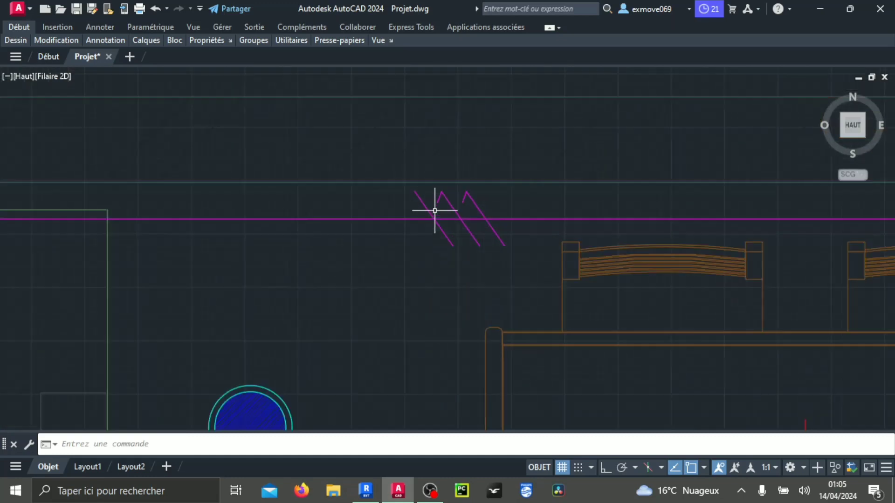
scroll(435, 210, up, 3)
click(429, 176)
click(440, 189)
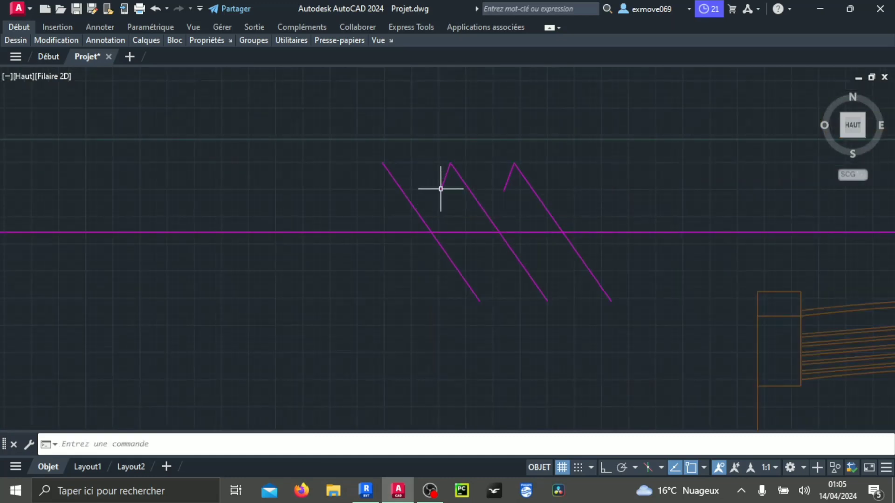
click(441, 189)
click(428, 178)
right_click(428, 177)
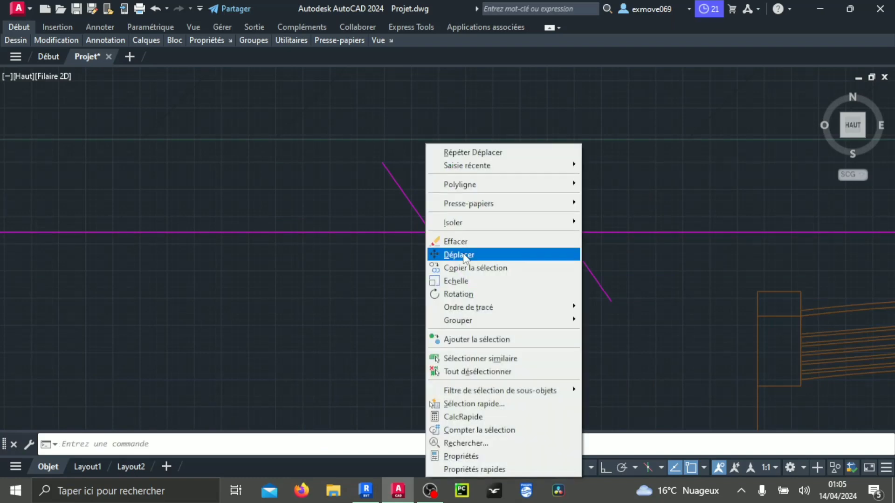
click(466, 268)
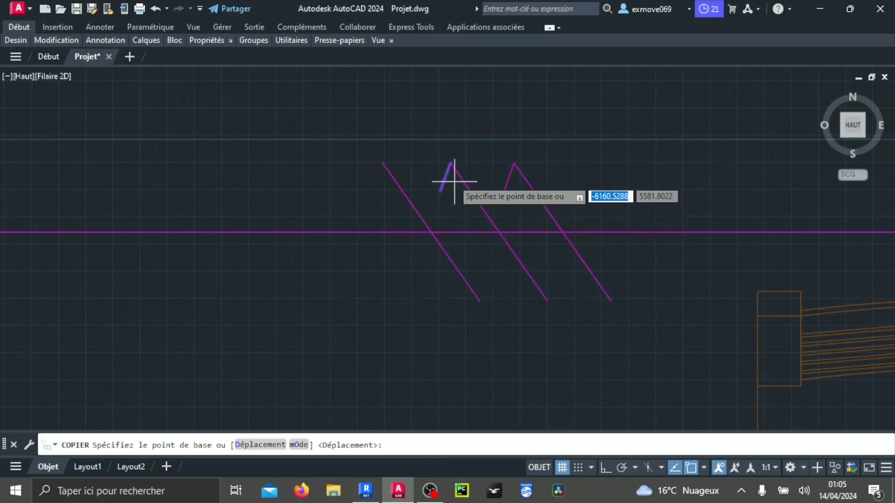
click(450, 163)
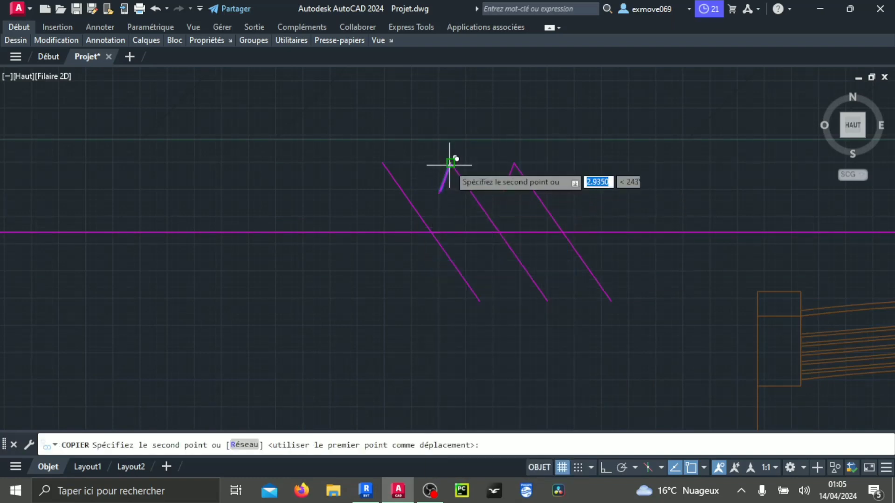
click(382, 173)
key(Escape)
scroll(417, 212, down, 6)
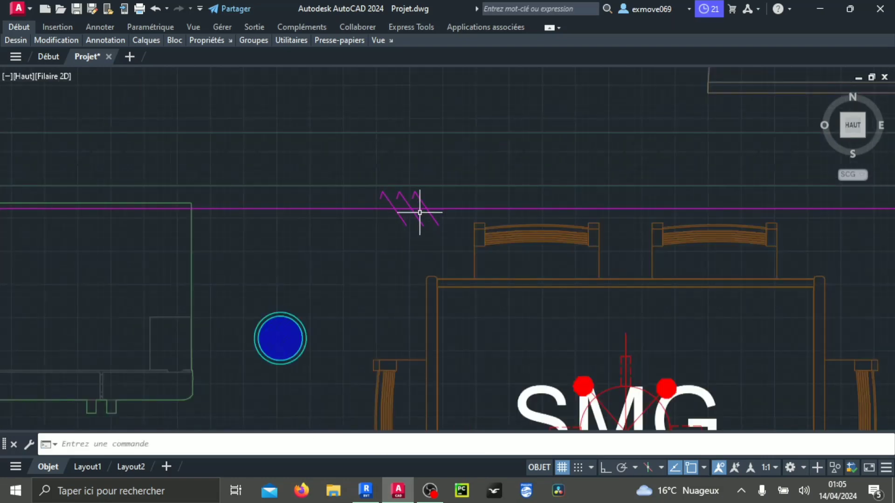
Review the conductor marks on both chandelier circuit cables and the connections at switch 3-2
scroll(429, 228, up, 4)
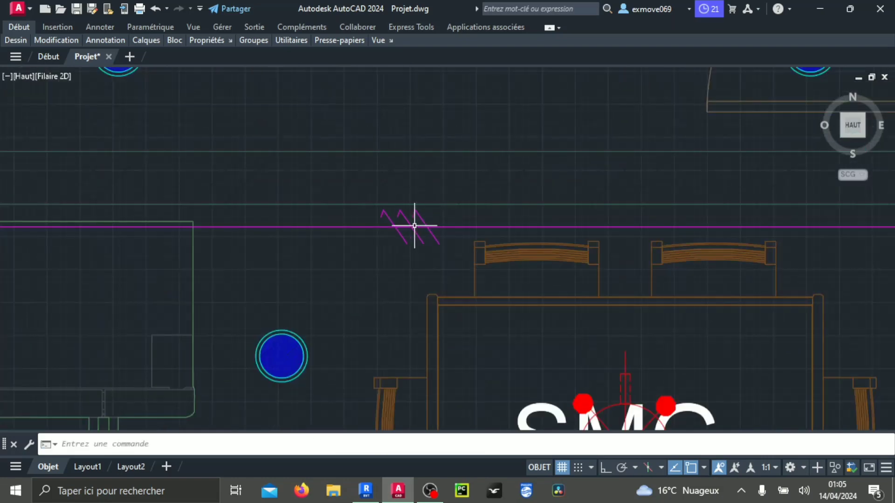
scroll(413, 233, down, 4)
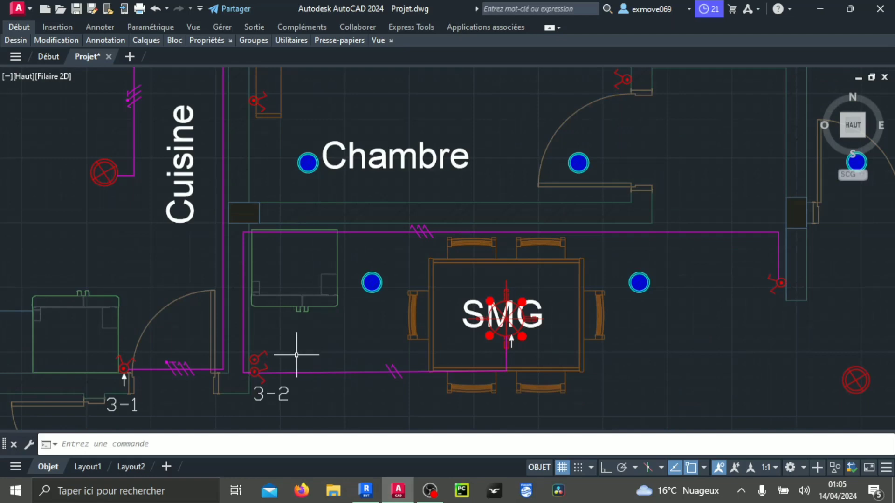
scroll(371, 378, up, 5)
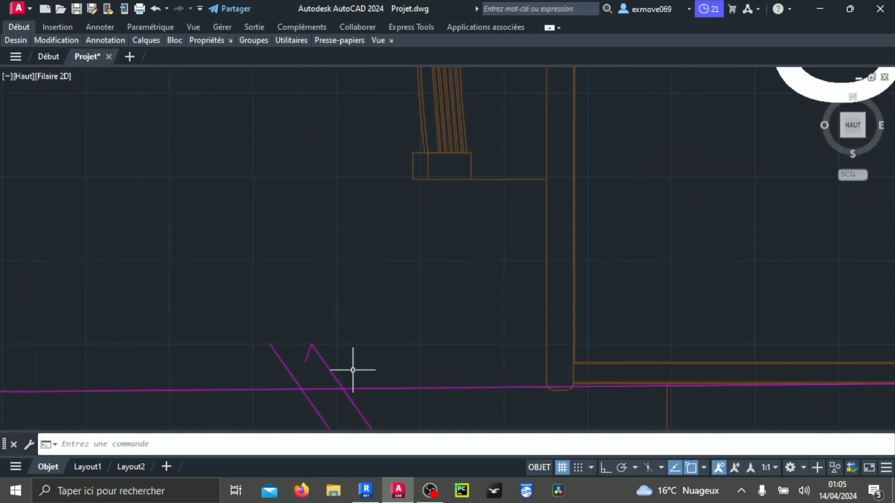
scroll(354, 366, down, 5)
middle_drag(326, 394, 419, 345)
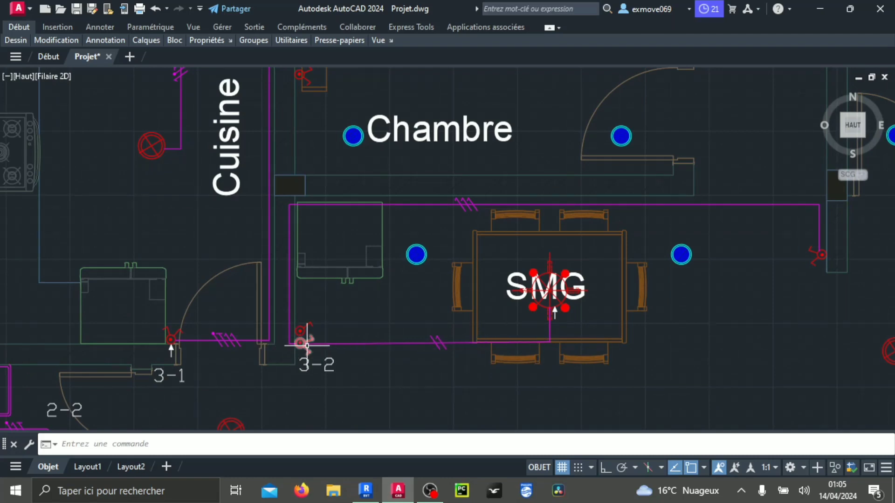
scroll(301, 345, up, 3)
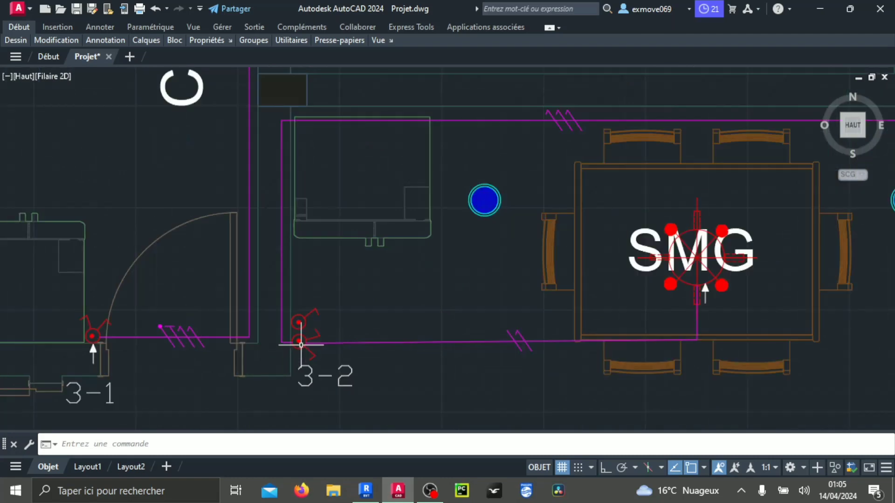
scroll(300, 345, down, 2)
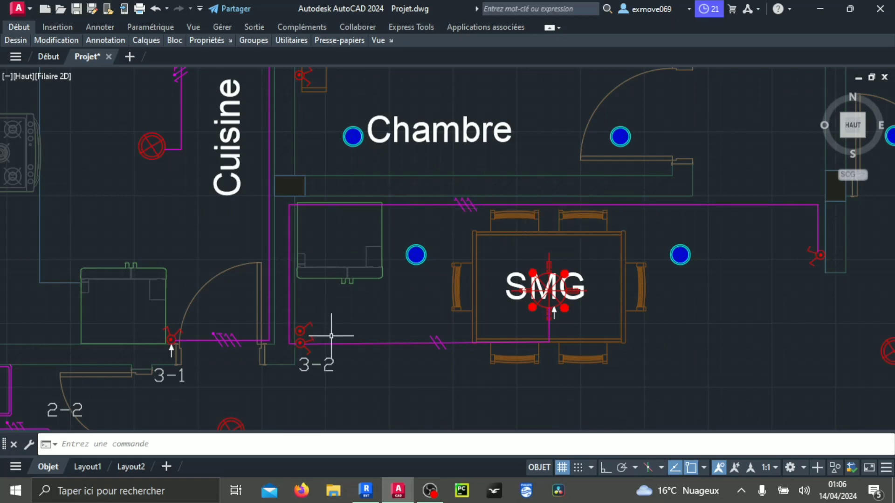
Examine the cable from switch 3-2 to the SMG chandelier, including its two conductor marks and its connection at the light
scroll(440, 350, up, 2)
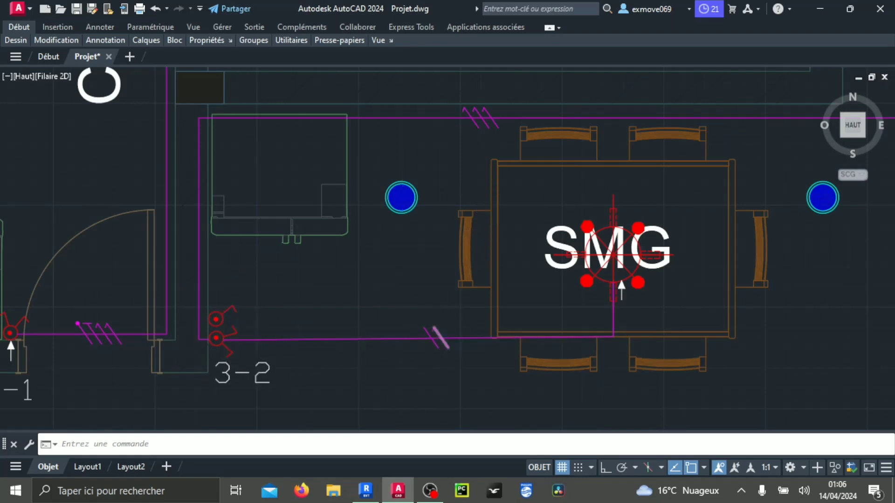
scroll(438, 334, up, 2)
scroll(658, 251, down, 2)
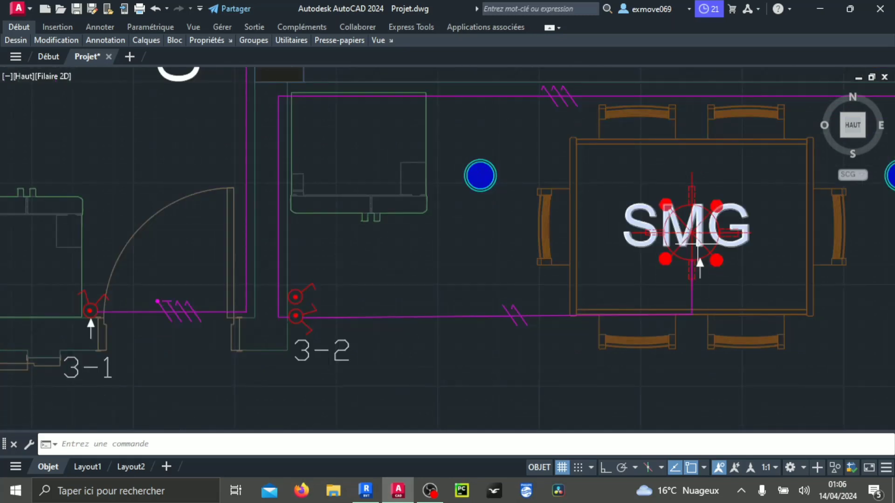
middle_drag(719, 244, 586, 264)
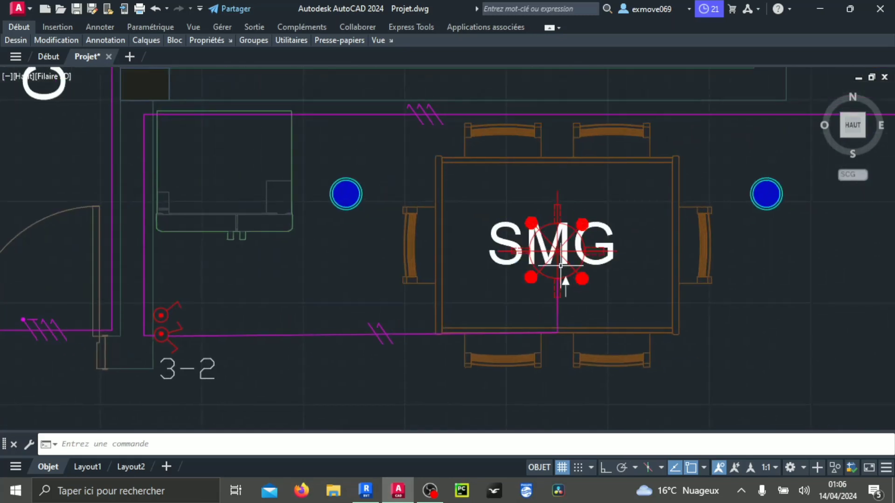
scroll(466, 293, down, 2)
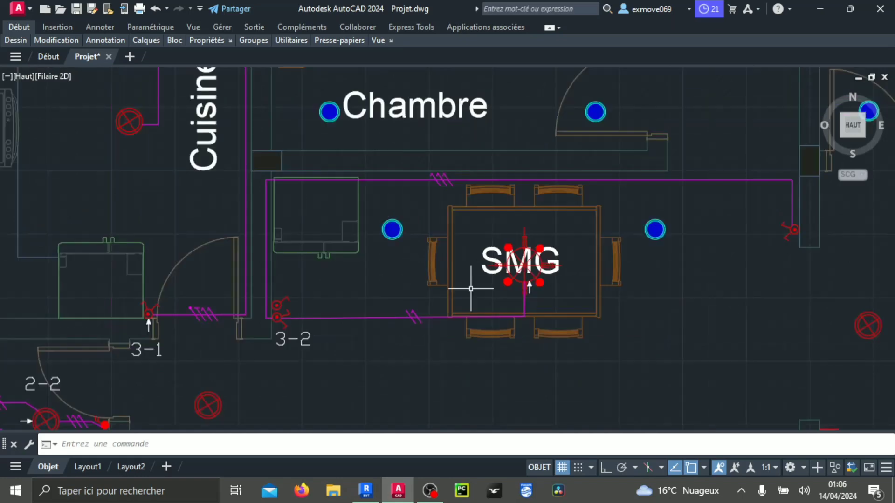
scroll(524, 295, up, 2)
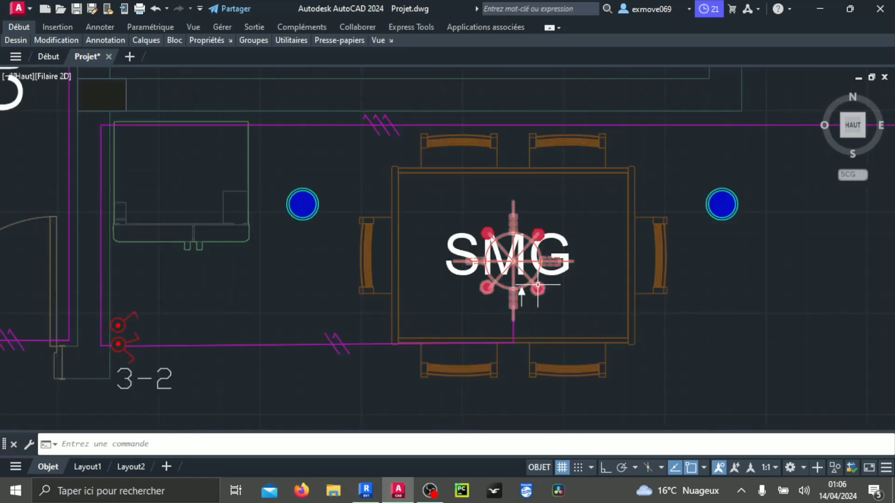
middle_drag(521, 292, 511, 320)
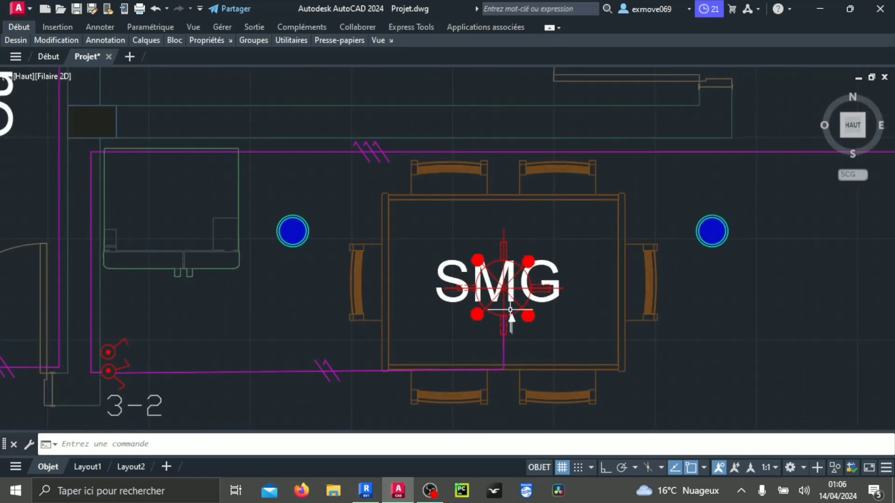
Check the marked cable above the dining table and its route to the second switch against the whole apartment plan and SVV diagram
scroll(511, 309, down, 4)
scroll(515, 300, up, 2)
scroll(546, 300, down, 2)
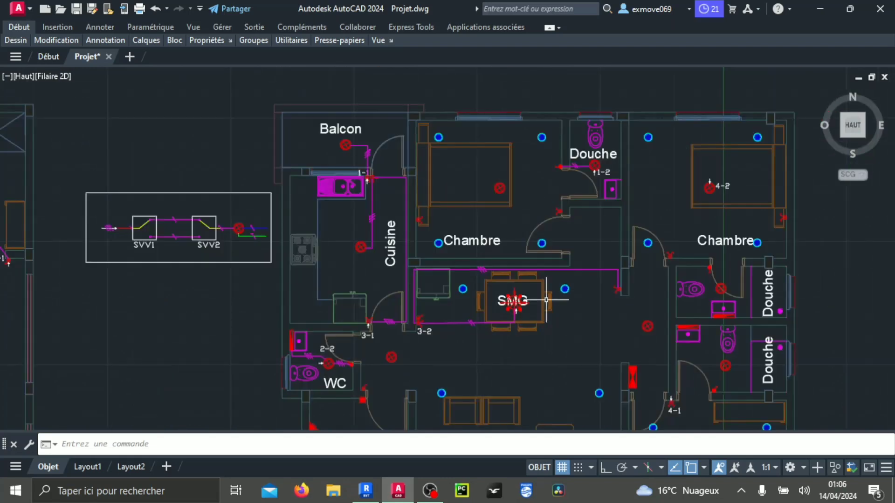
scroll(546, 300, up, 4)
middle_drag(369, 261, 427, 319)
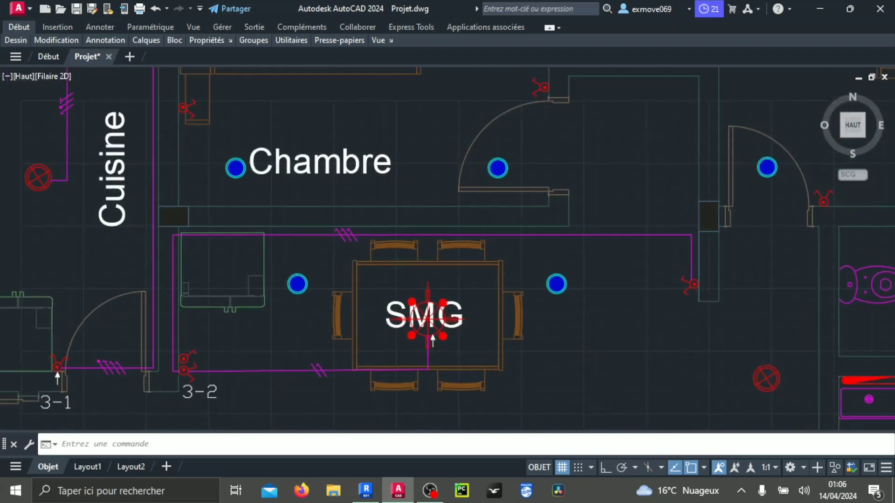
scroll(362, 224, up, 2)
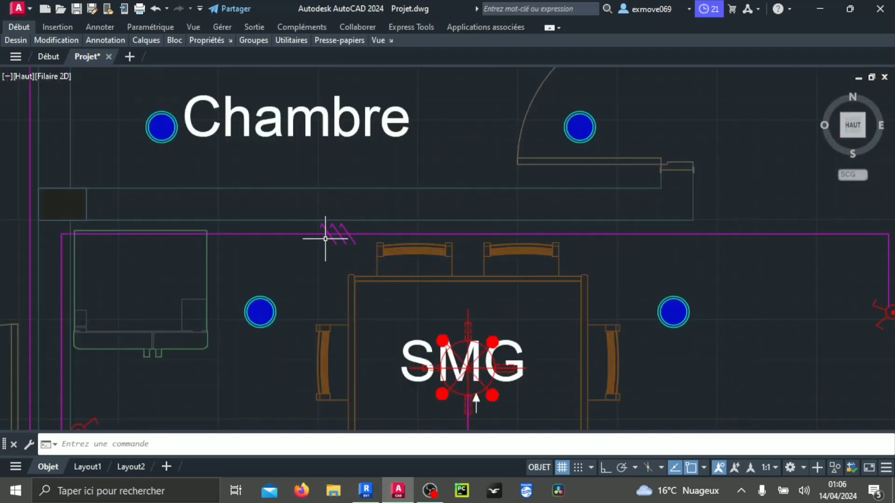
scroll(370, 268, down, 4)
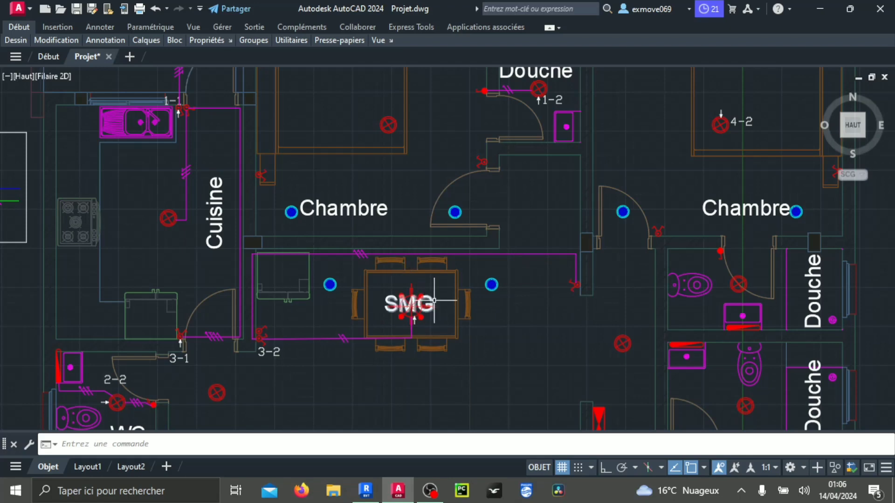
scroll(366, 248, up, 1)
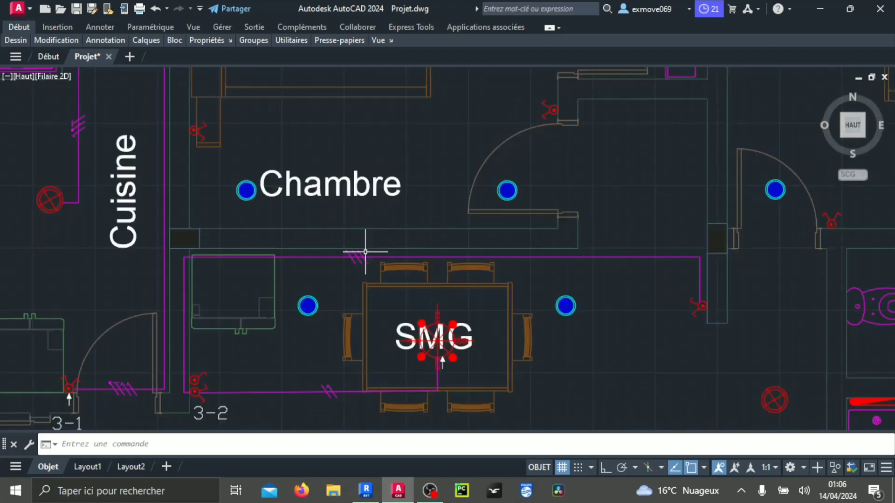
scroll(414, 284, down, 2)
middle_drag(433, 288, 506, 276)
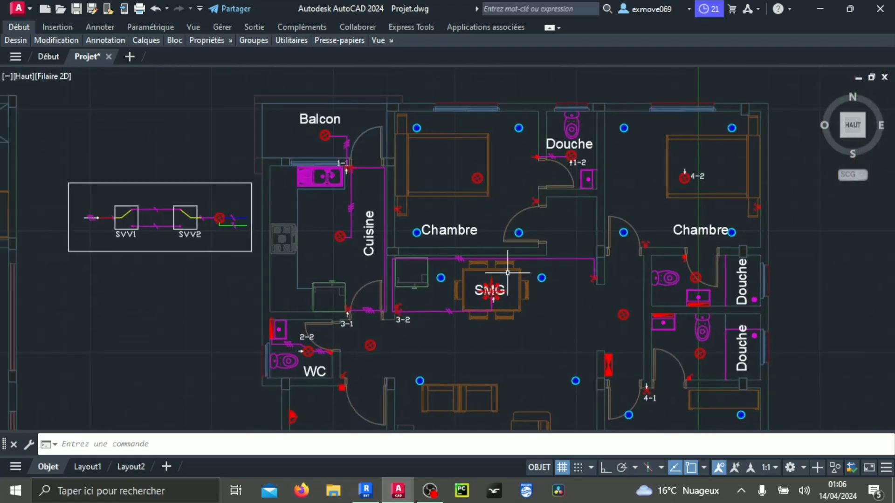